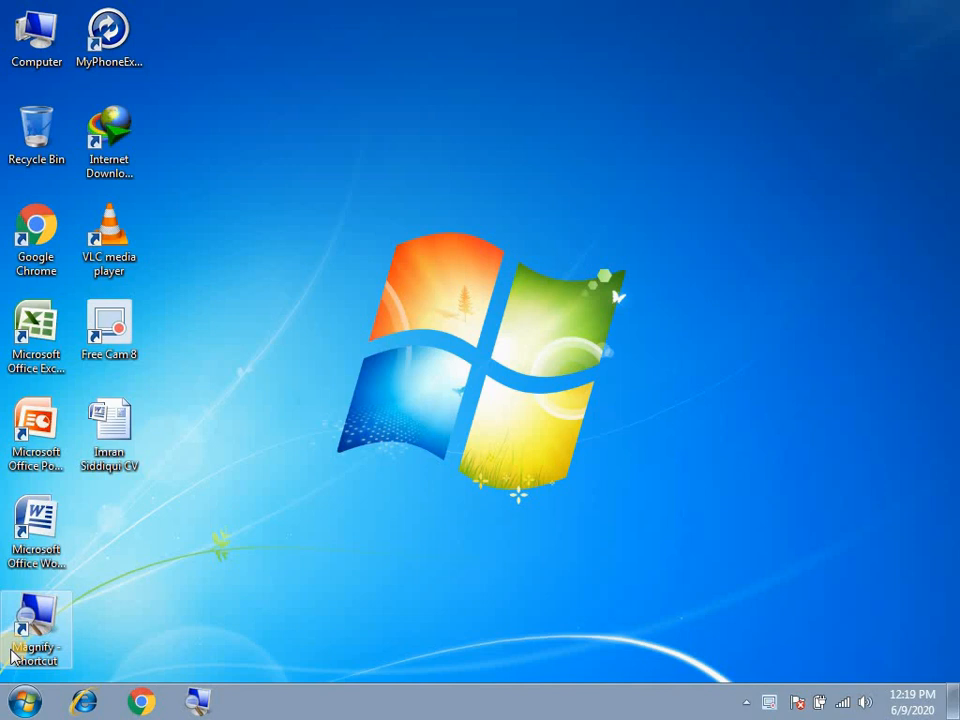
- Refresh the desktop several times from its right-click menu
right_click(248, 333)
click(284, 388)
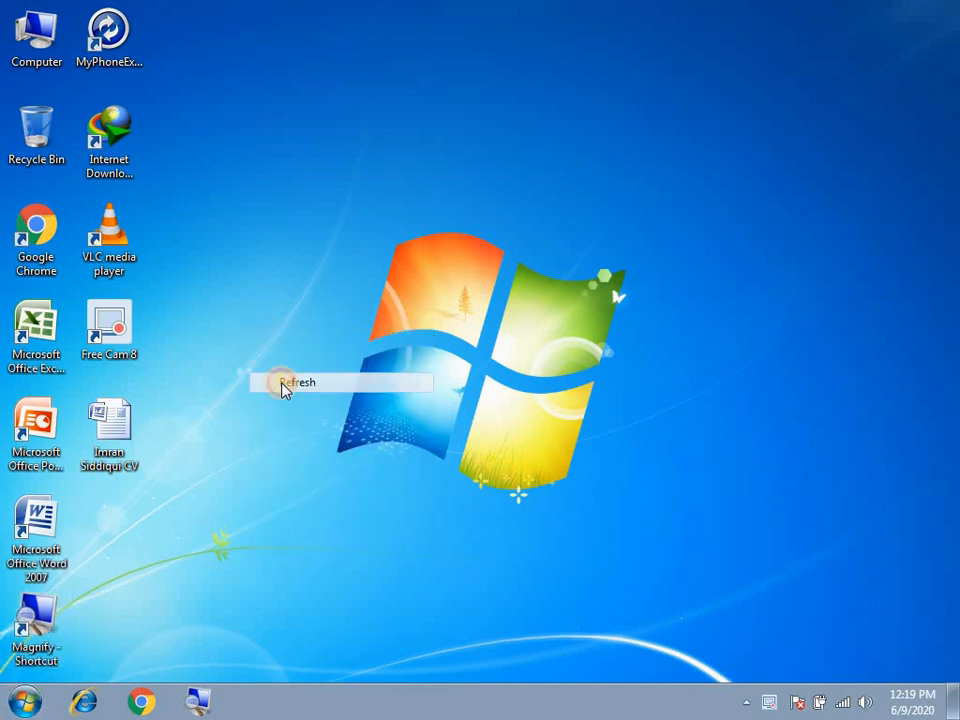
right_click(418, 178)
click(456, 234)
right_click(436, 222)
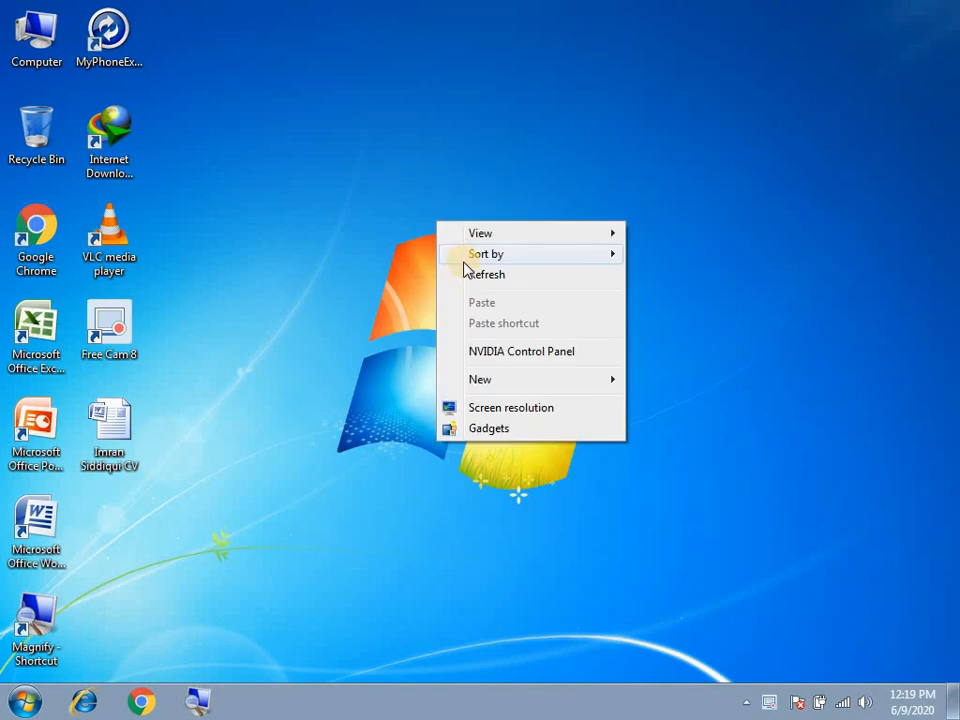
click(474, 276)
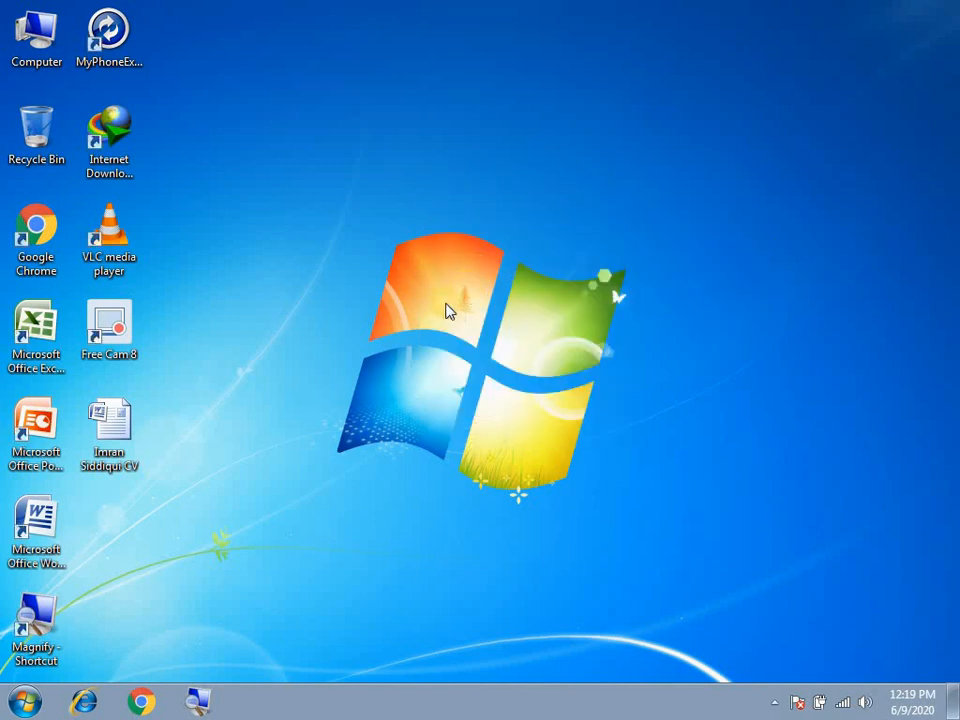
- Launch Microsoft Word, maximize its blank Document1 window, and show the Office menu
click(36, 525)
key(Return)
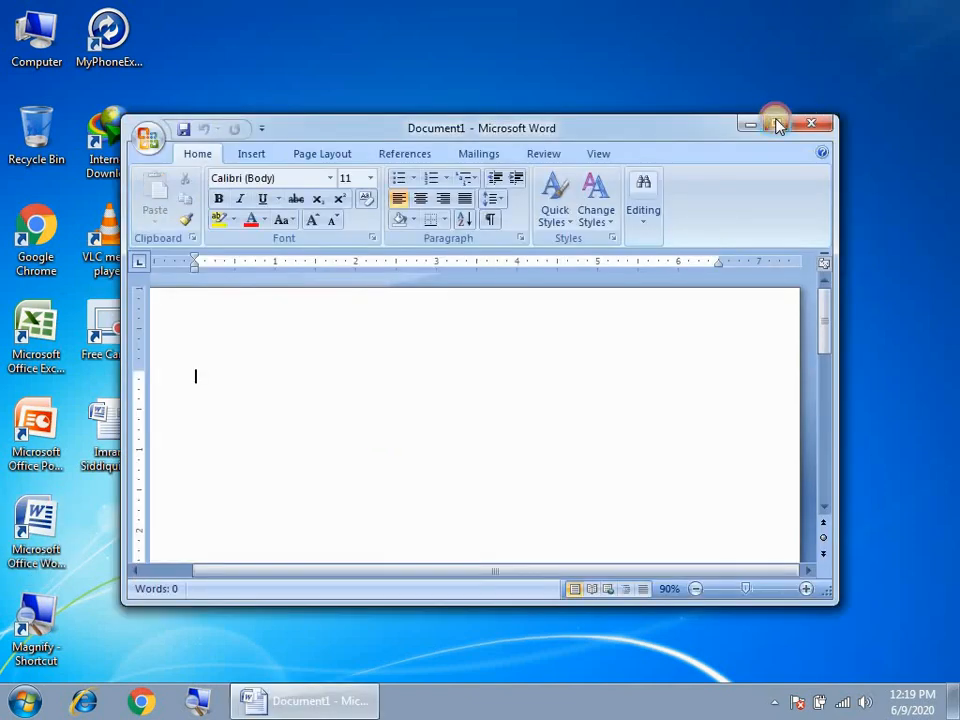
click(779, 124)
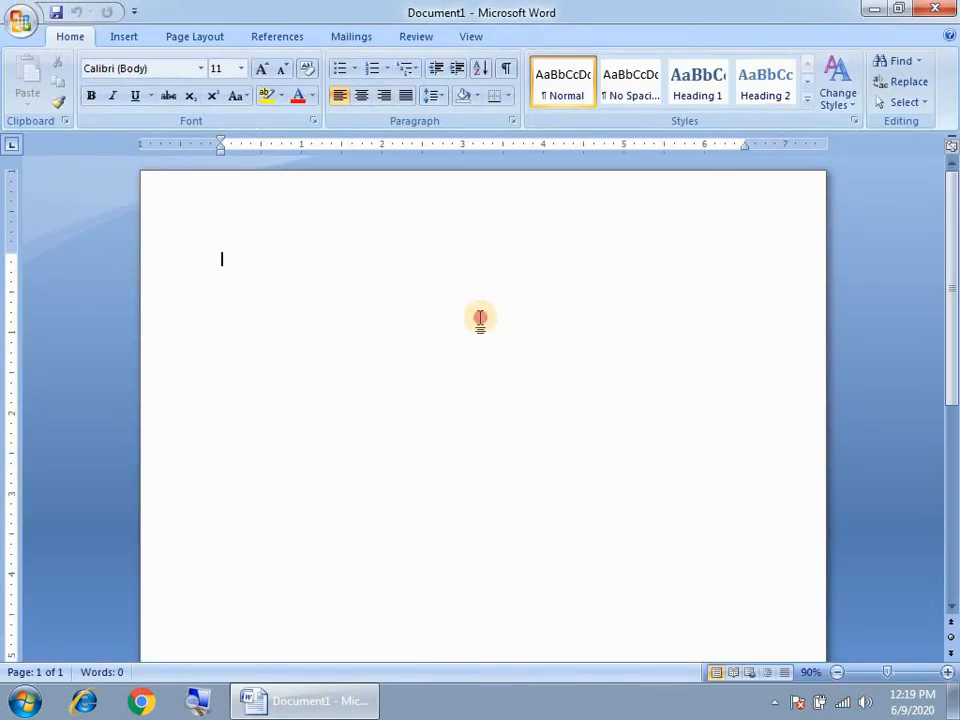
click(19, 22)
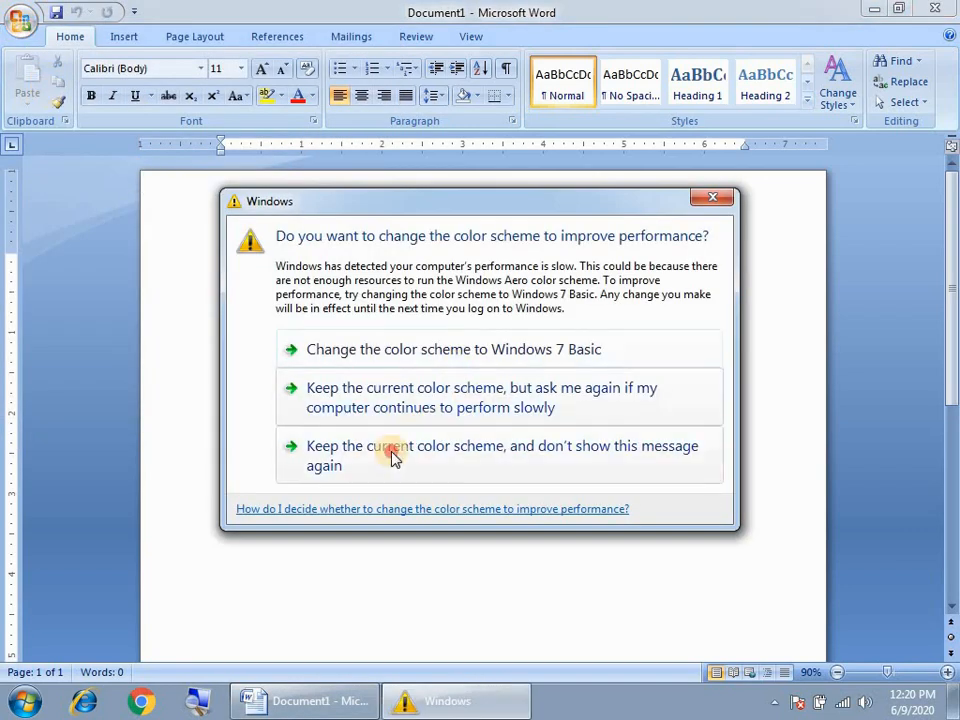
- Open the saved leave letter to The Principal from the Documents library
click(392, 457)
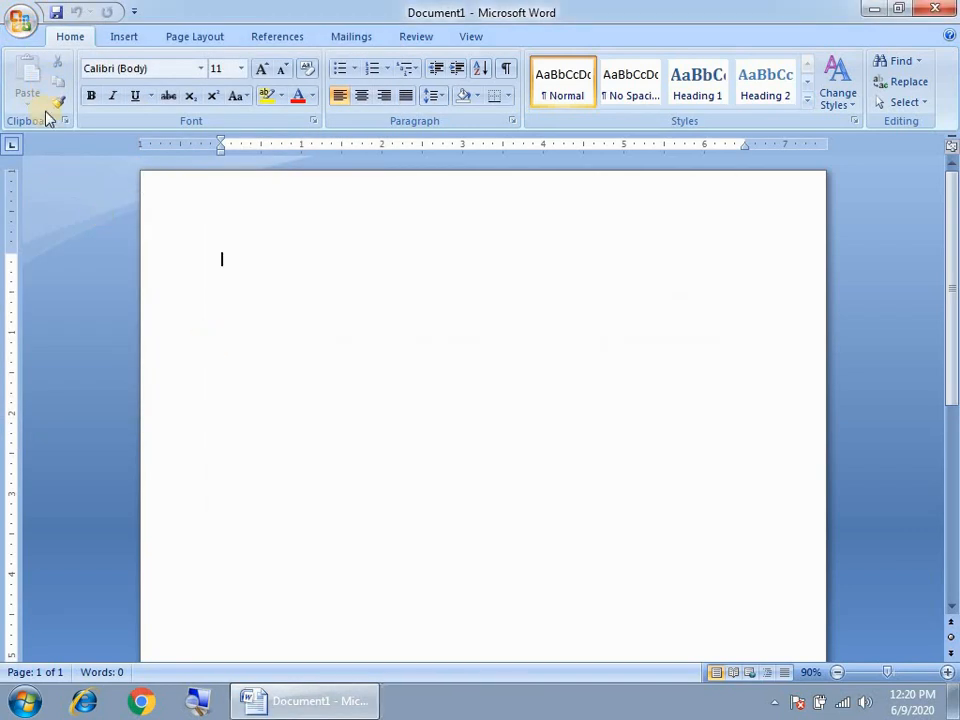
click(20, 20)
click(56, 113)
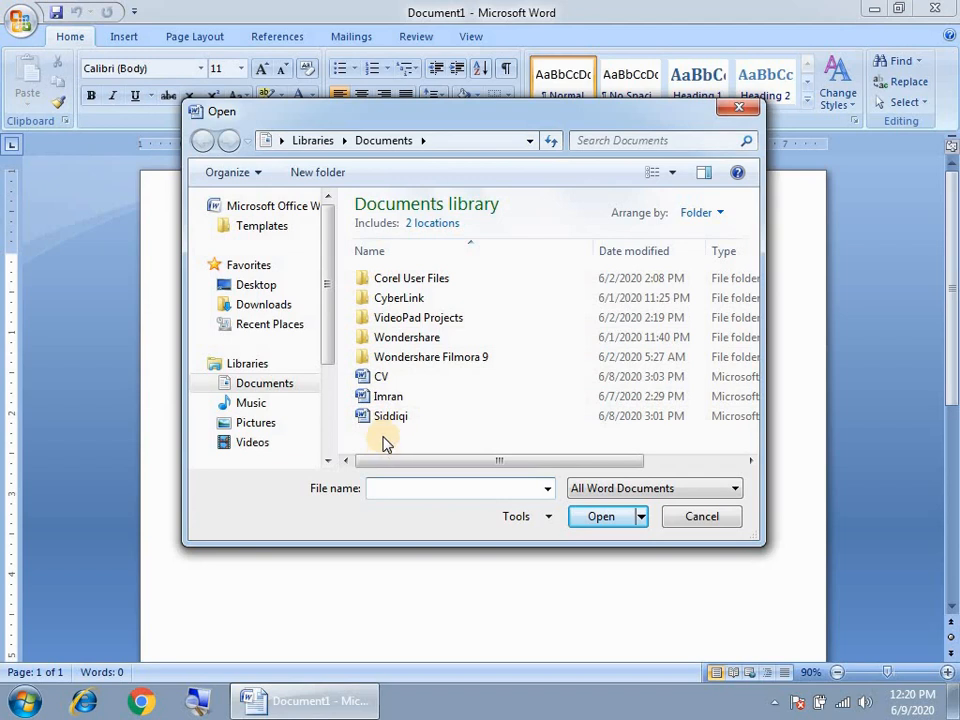
click(382, 397)
click(603, 519)
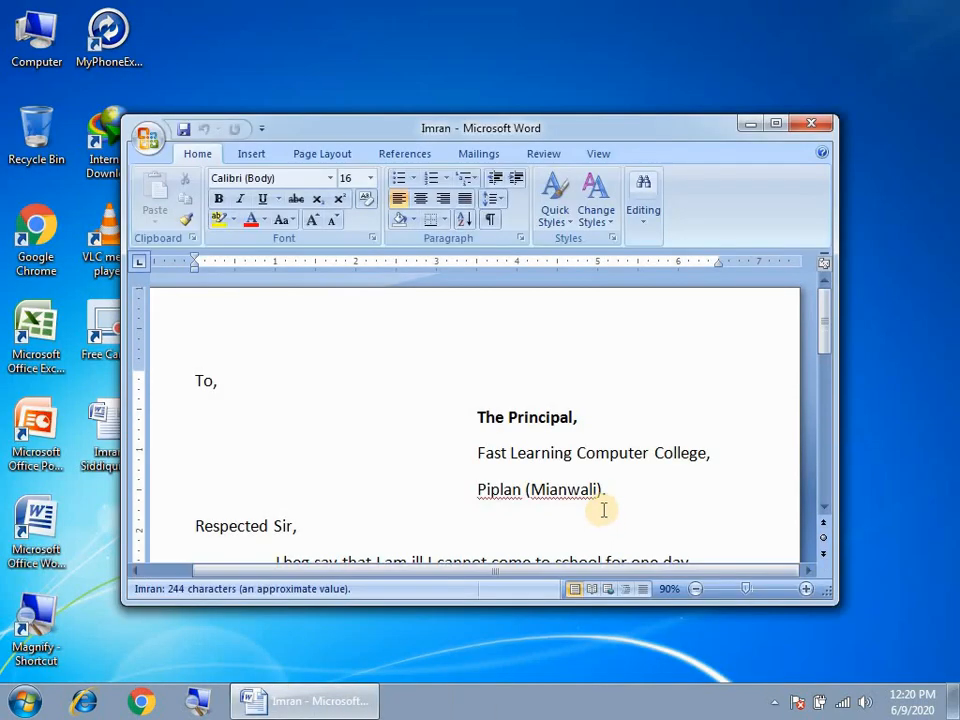
- Maximize the letter window, then close the letter with Ctrl+W so no document remains open
click(775, 123)
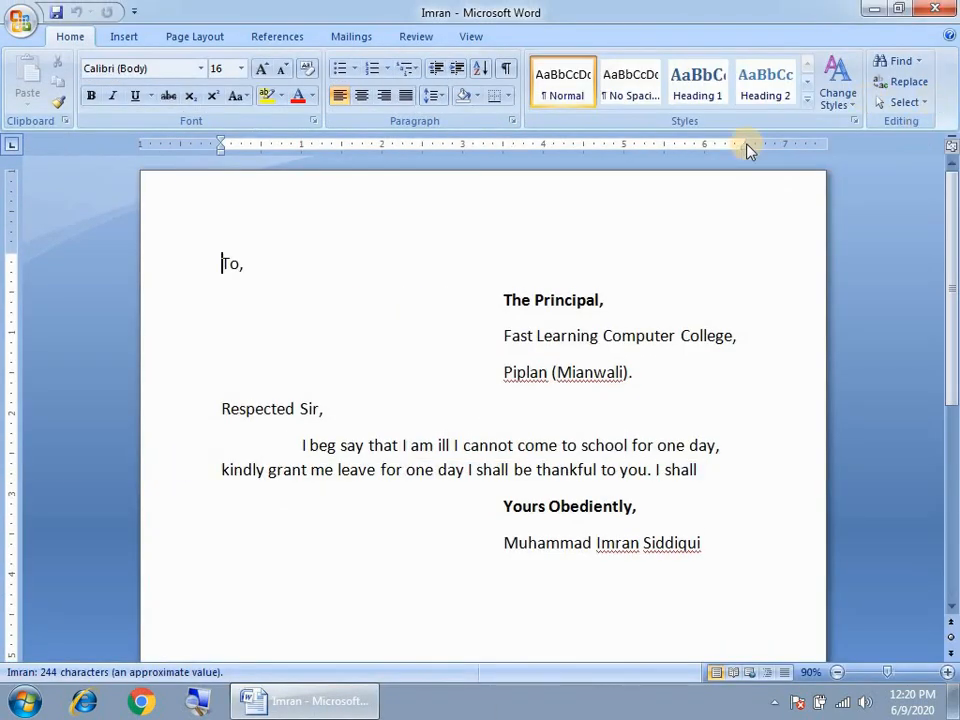
click(20, 20)
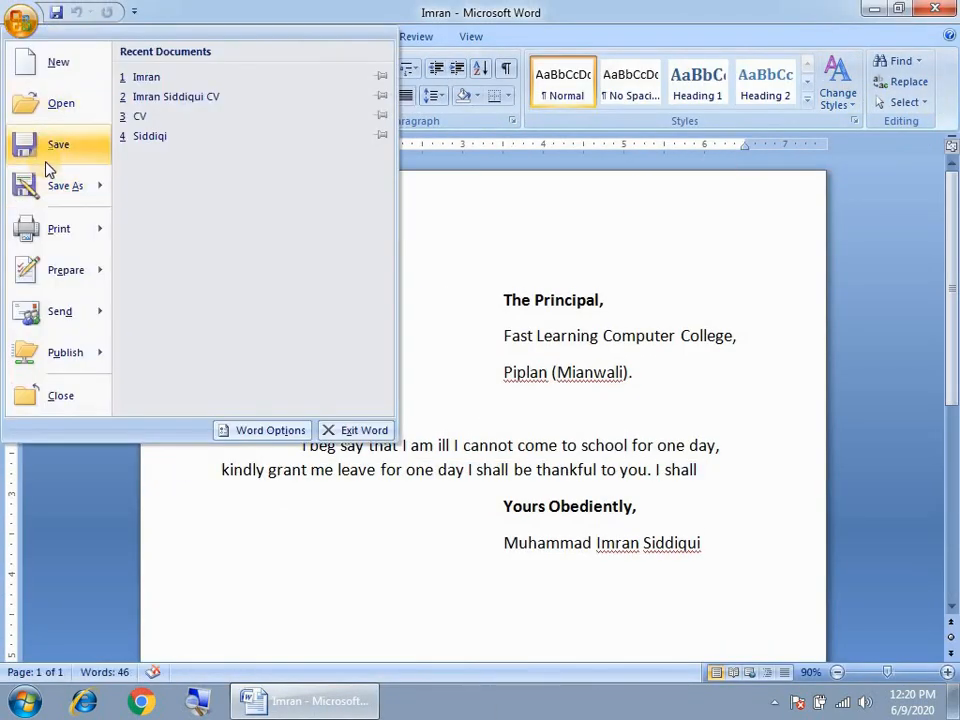
click(471, 261)
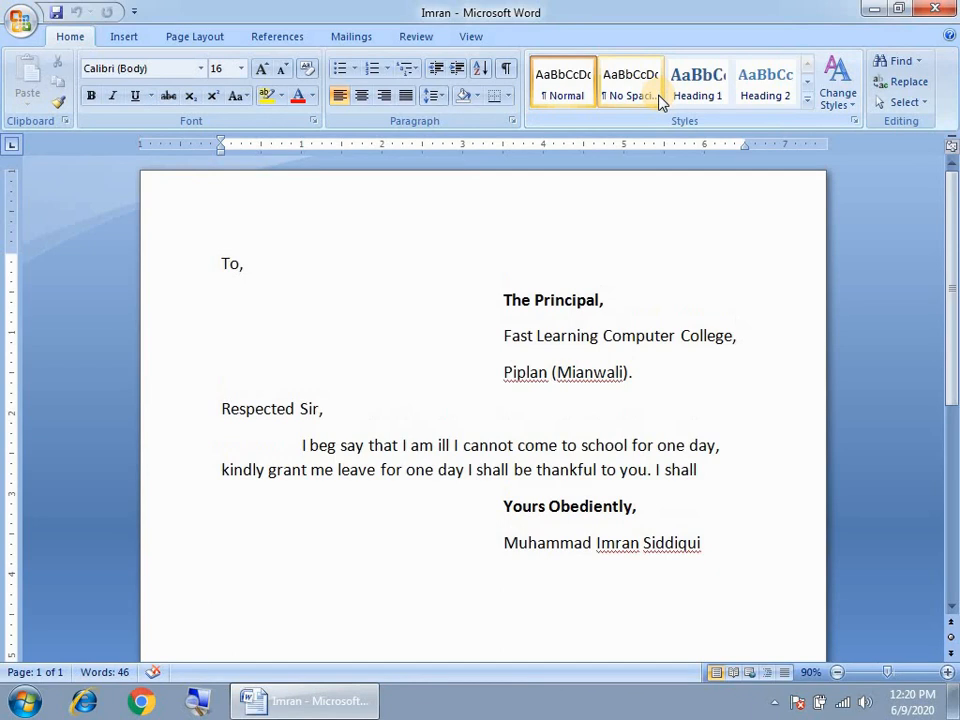
key(ctrl+w)
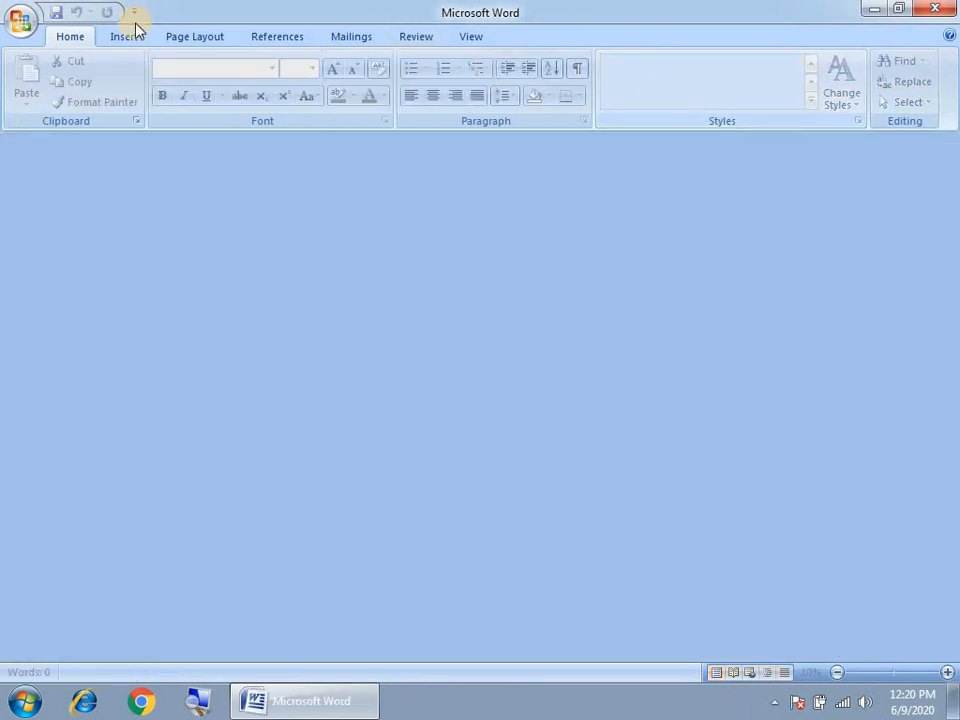
click(20, 20)
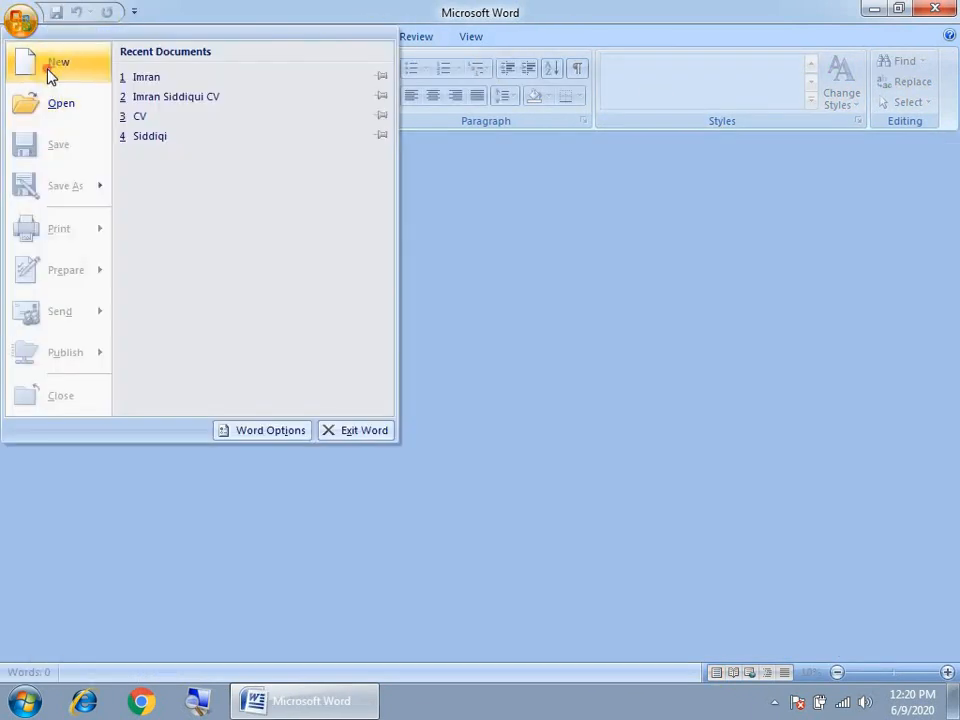
- Create a blank document and type 'Fast Learning Computer College' in 25-point Calibri
click(52, 72)
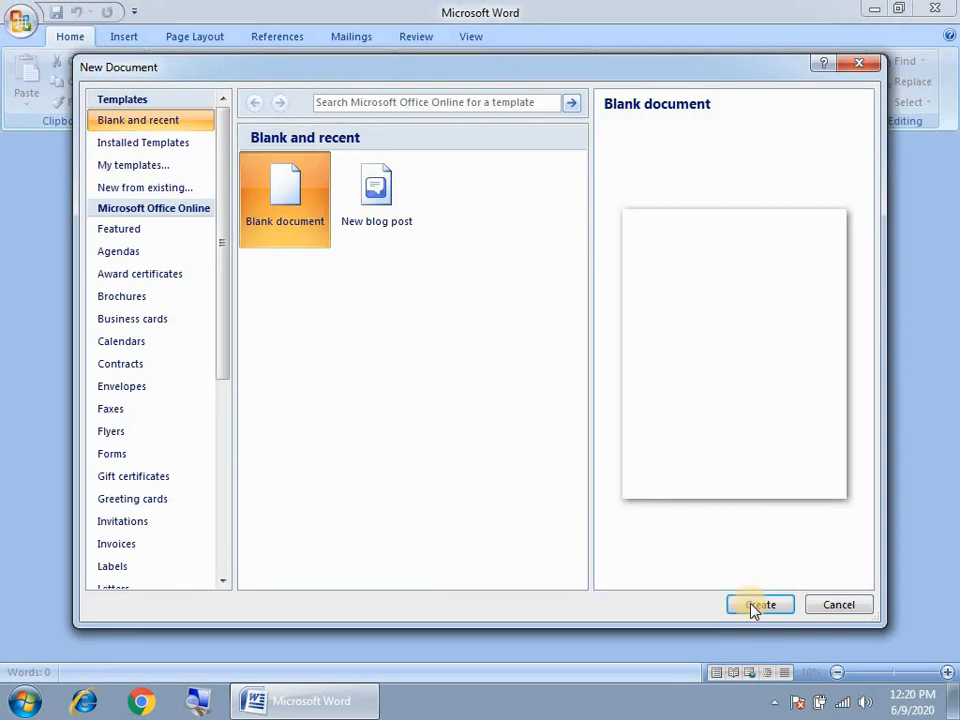
click(765, 604)
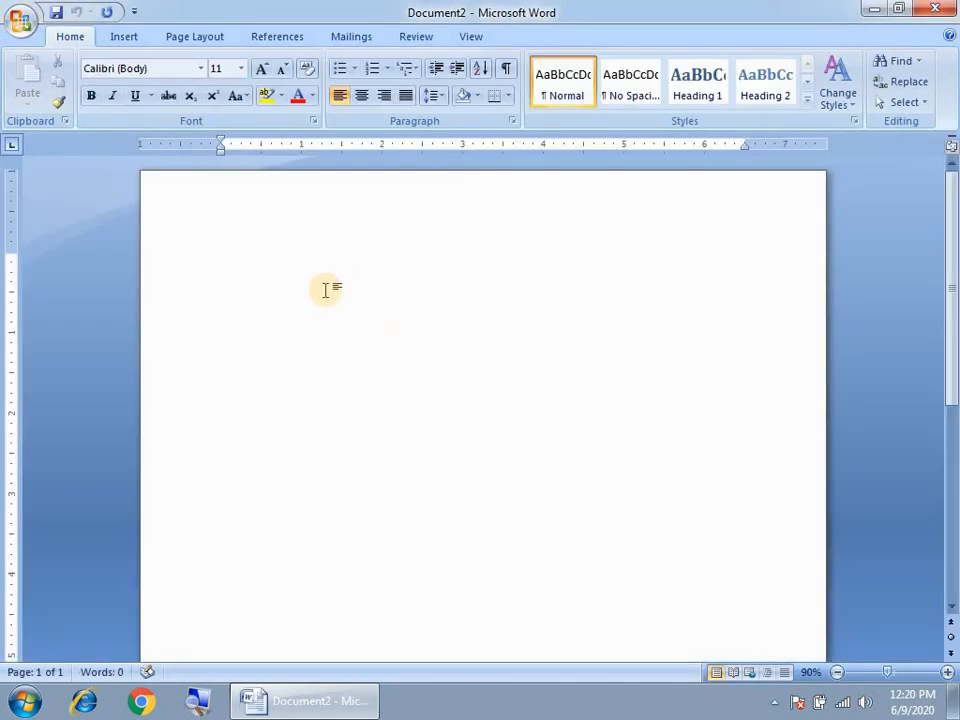
key(ctrl+a)
key(ctrl+bracketright)
key(ctrl+bracketright)
key(ctrl+bracketright)
key(ctrl+bracketright)
key(ctrl+bracketright)
key(ctrl+bracketright)
key(ctrl+bracketright)
key(ctrl+bracketright)
key(ctrl+bracketright)
key(ctrl+bracketright)
key(ctrl+bracketright)
key(ctrl+bracketright)
key(ctrl+bracketright)
key(ctrl+bracketright)
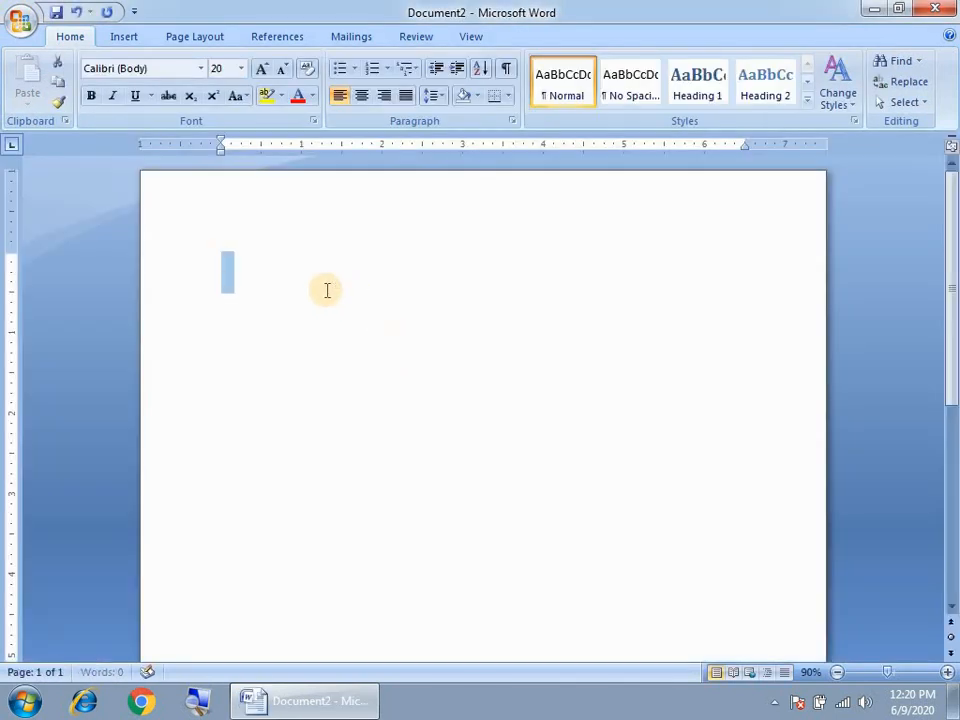
text(Fast Lea)
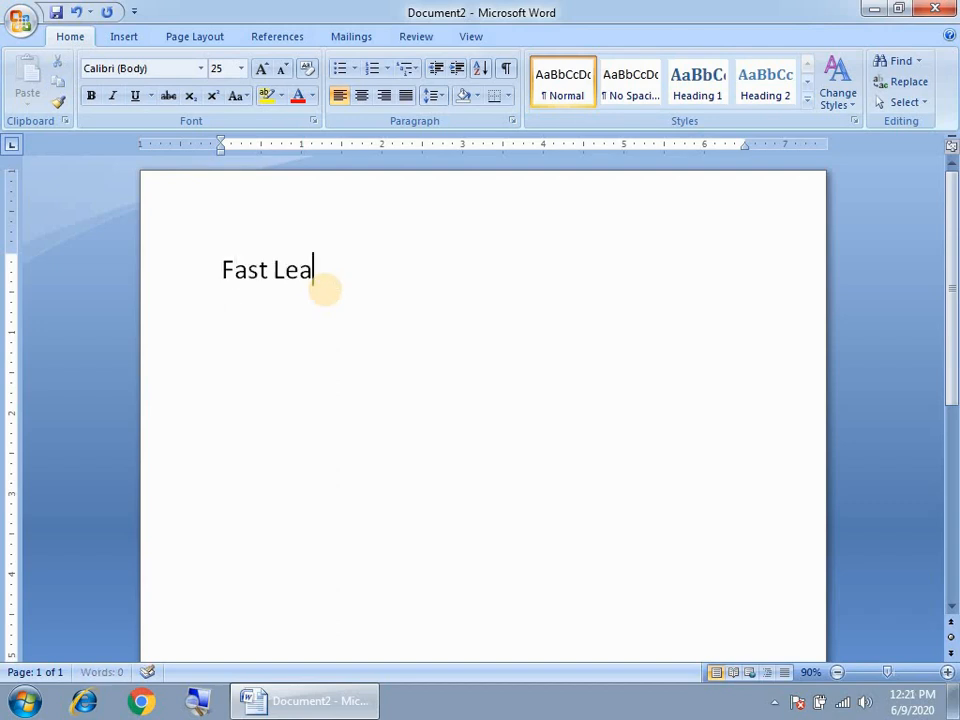
text(rning Computer)
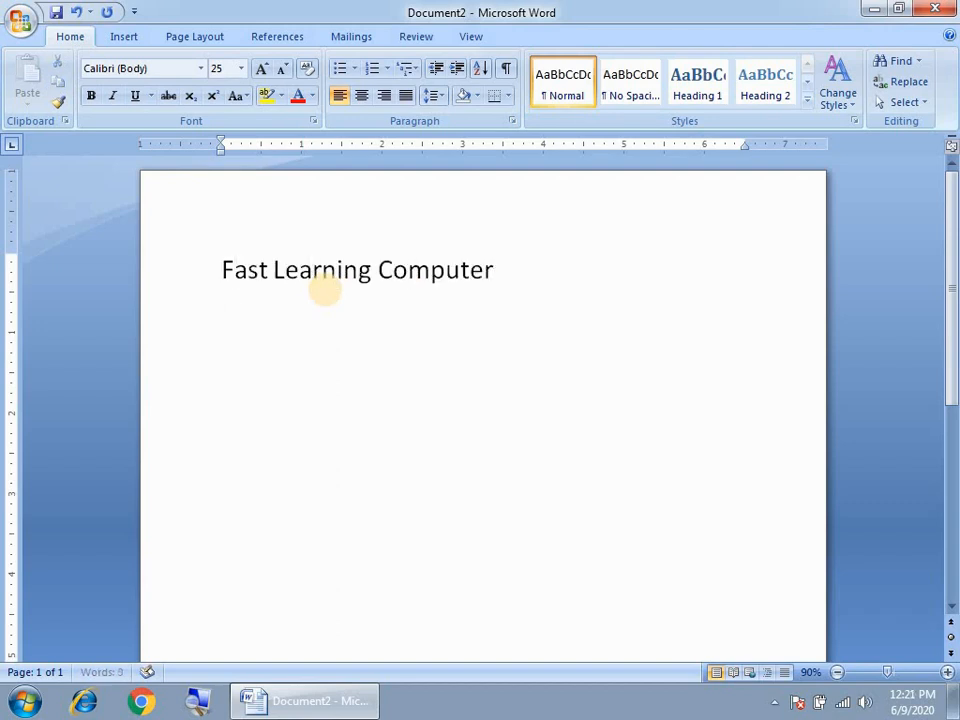
text( College)
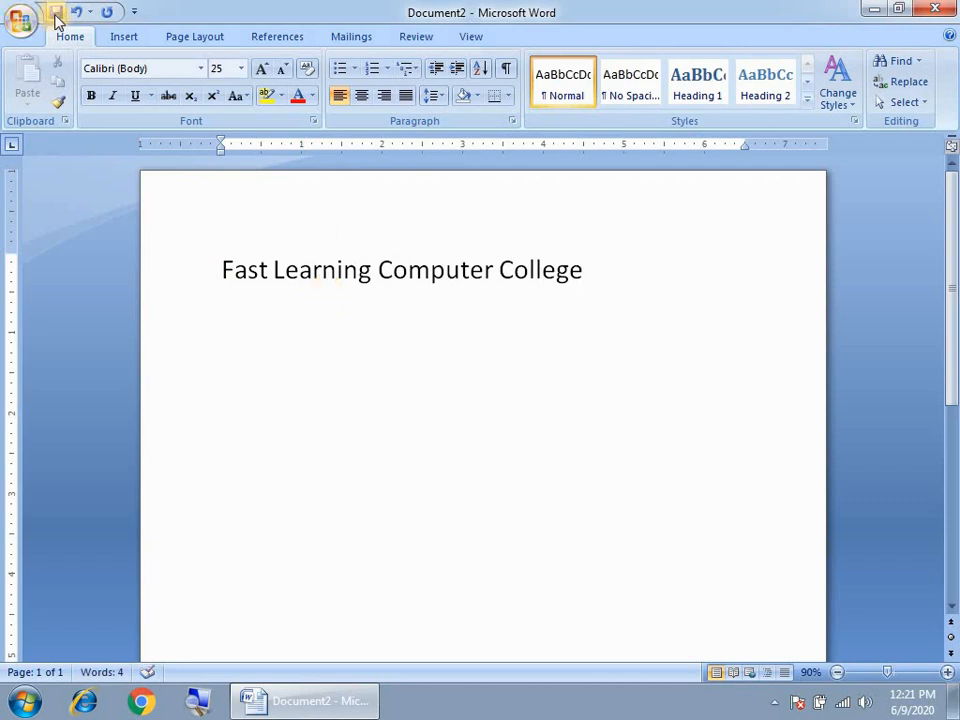
click(392, 490)
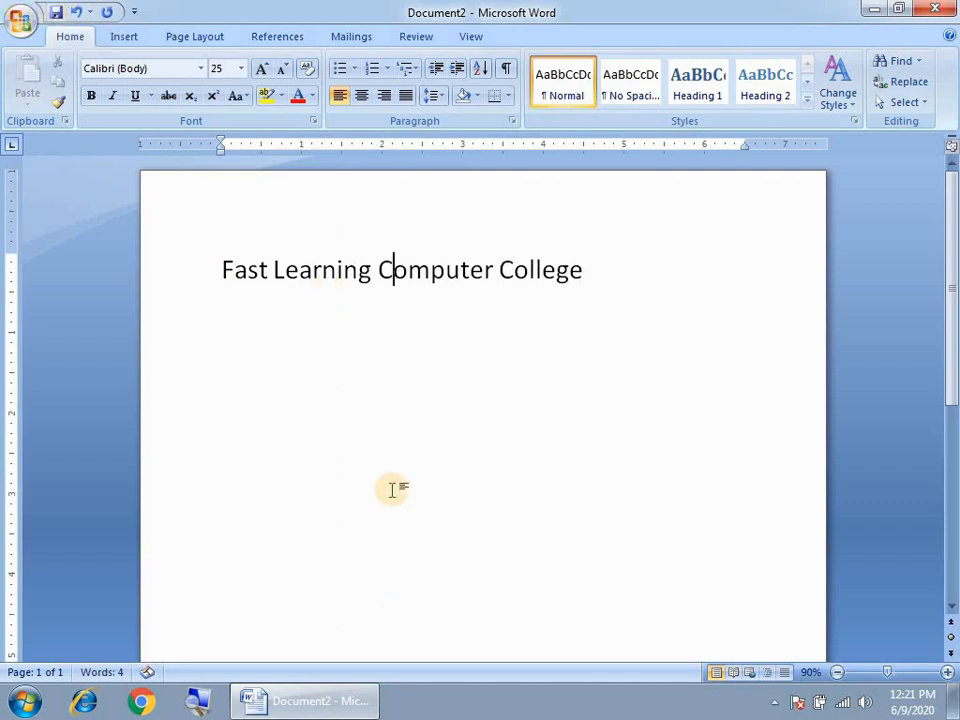
- Open and cancel the save dialog twice, ending on the Office menu's Save As format choices
key(ctrl+s)
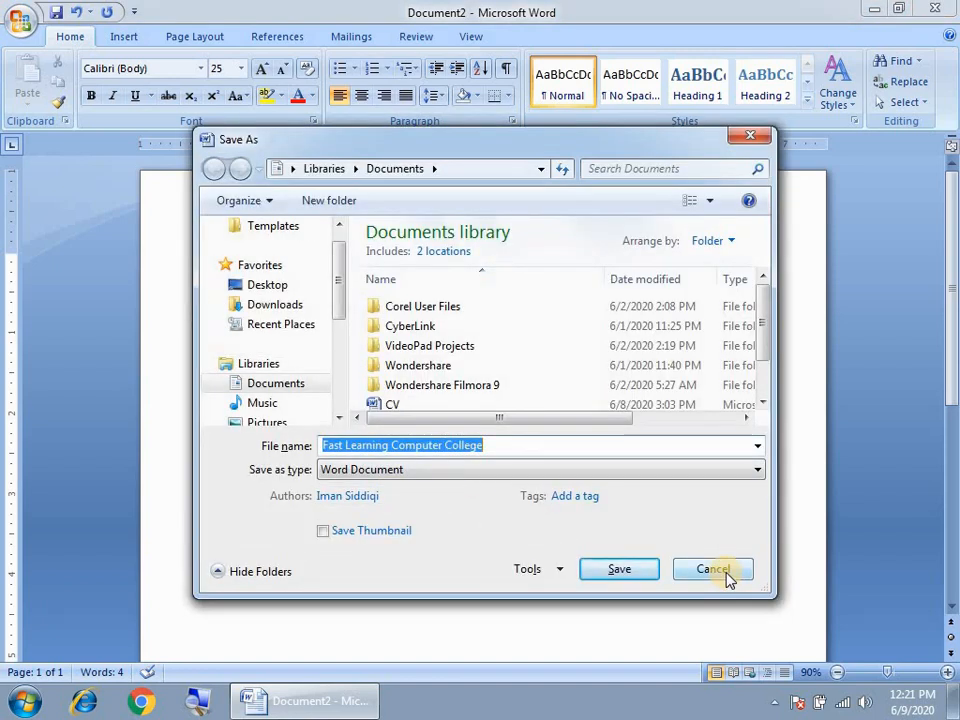
click(728, 580)
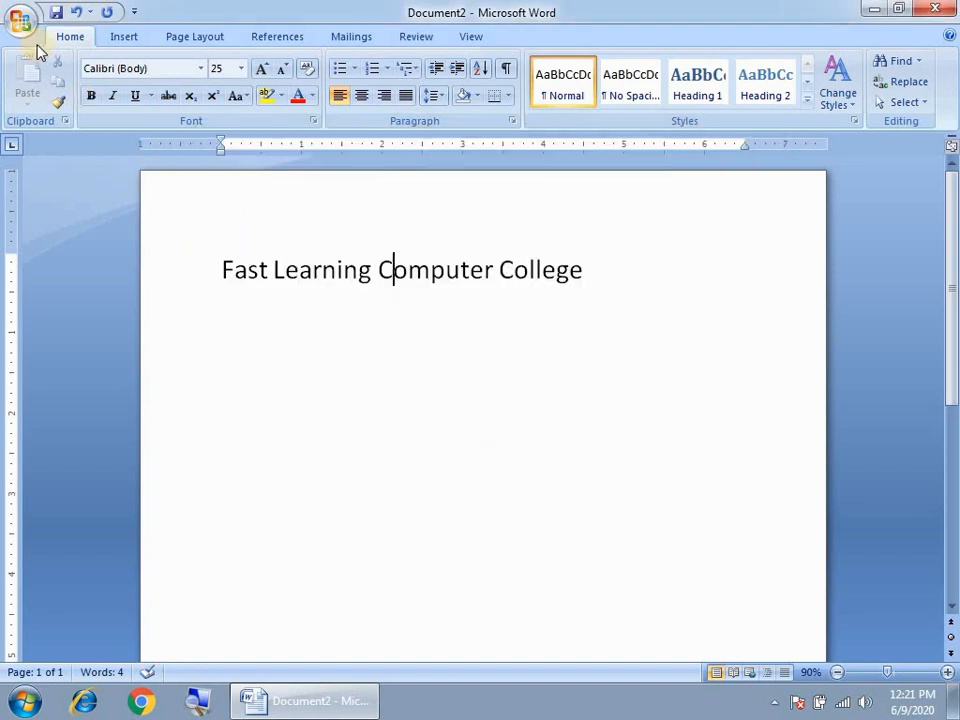
click(22, 22)
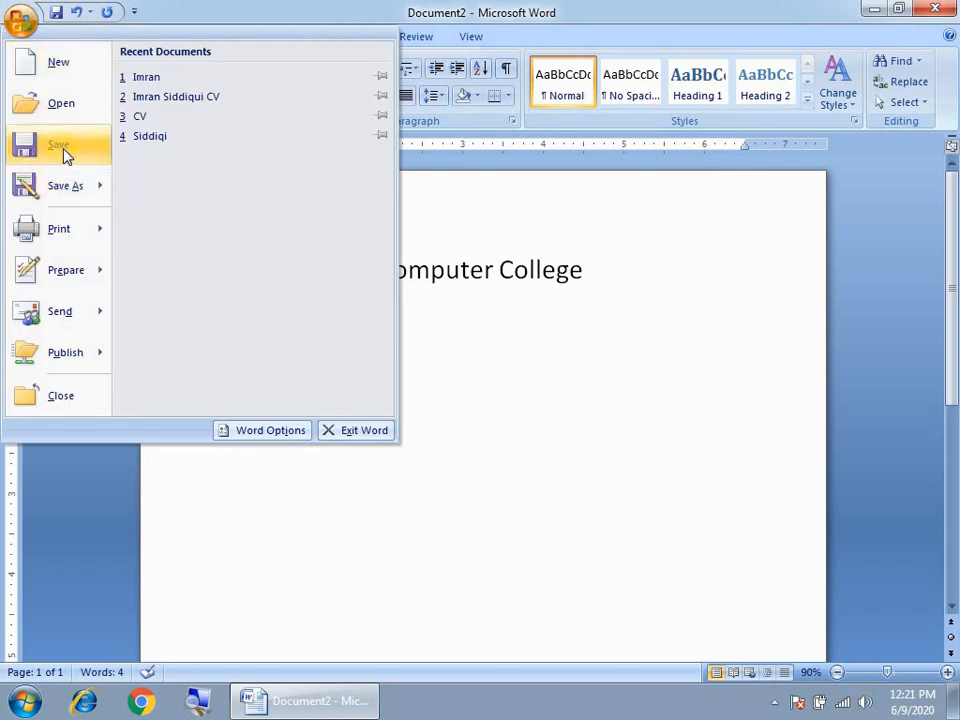
click(62, 150)
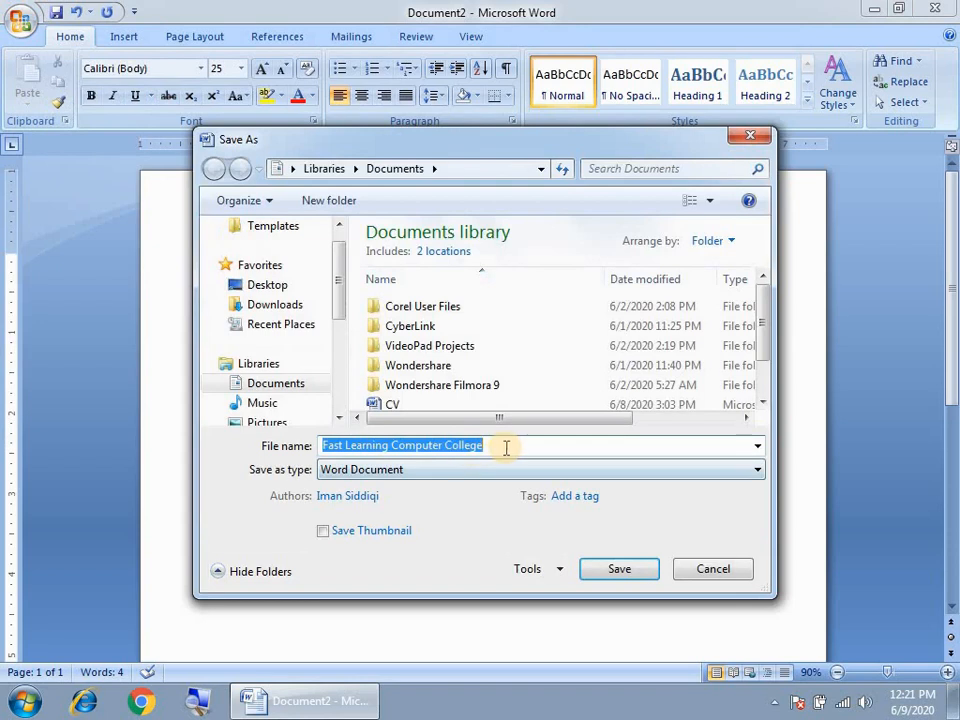
drag(497, 445, 313, 452)
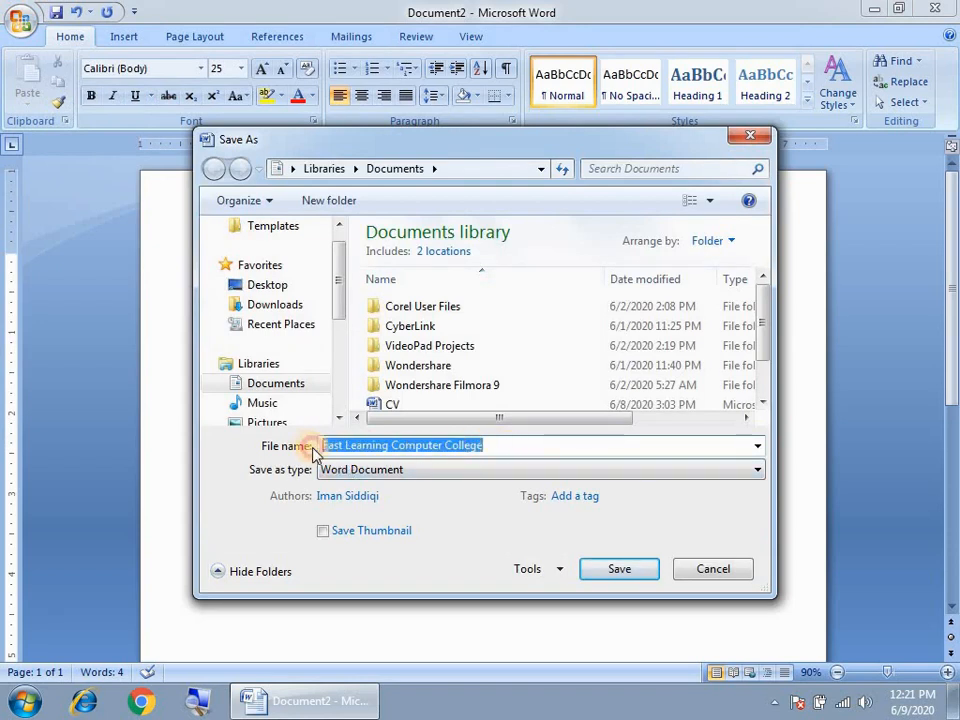
click(713, 570)
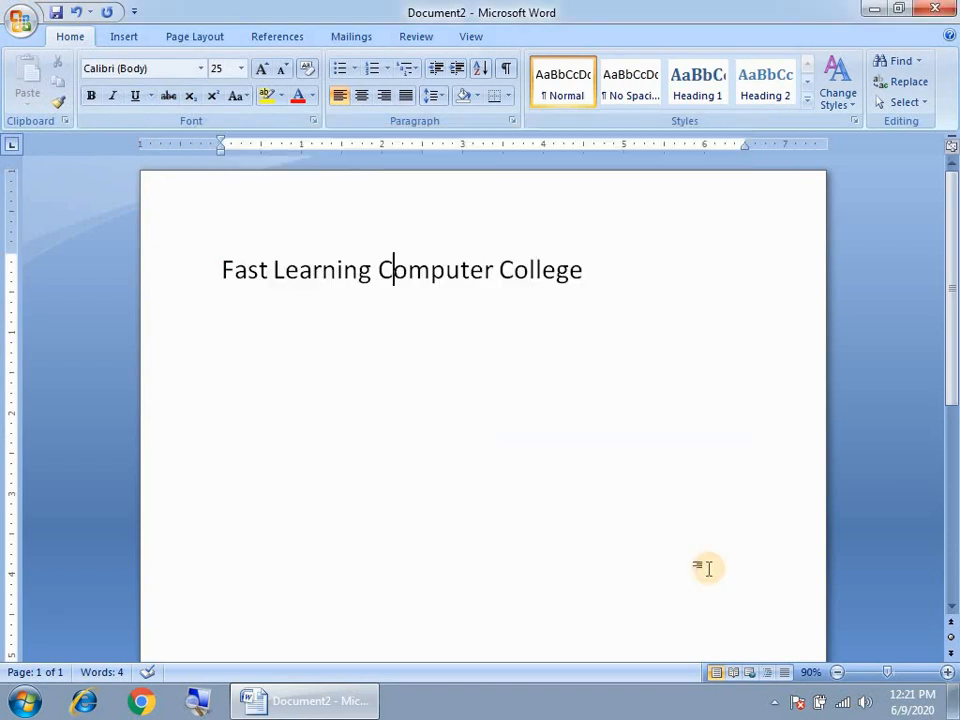
click(20, 24)
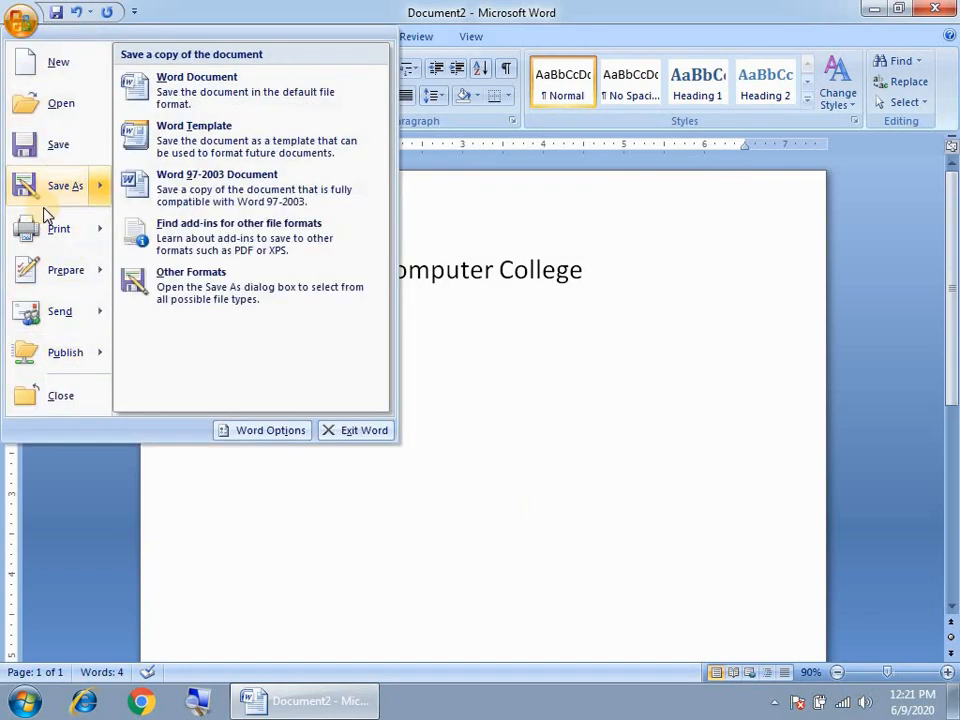
- Open the Print dialog with Microsoft XPS Document Writer and the range set to Current page
mouse_move(58, 245)
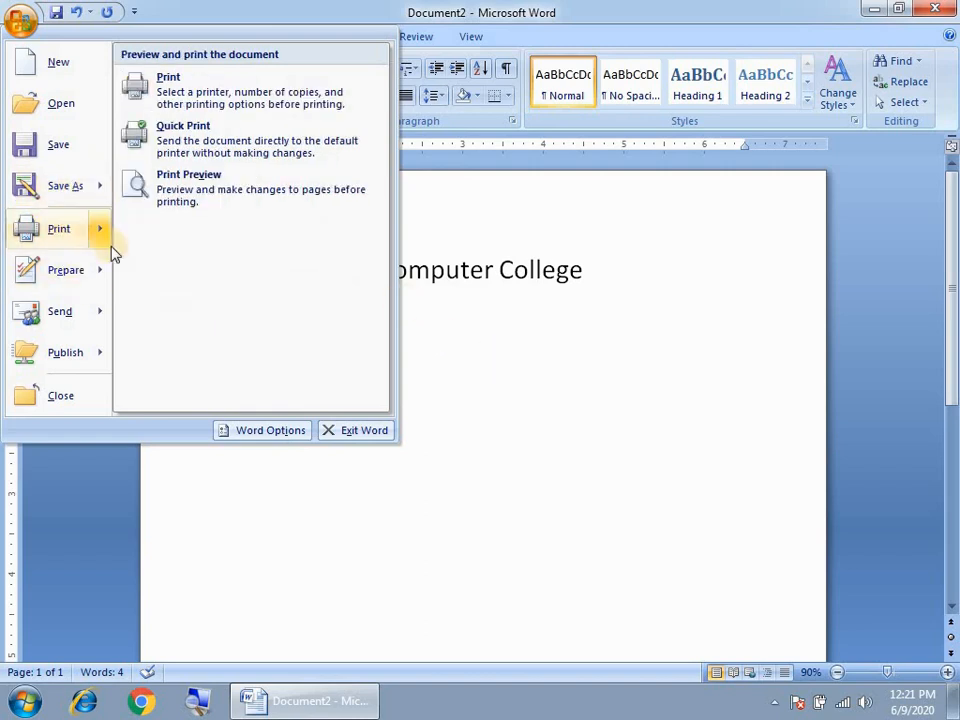
click(57, 230)
drag(396, 171, 354, 99)
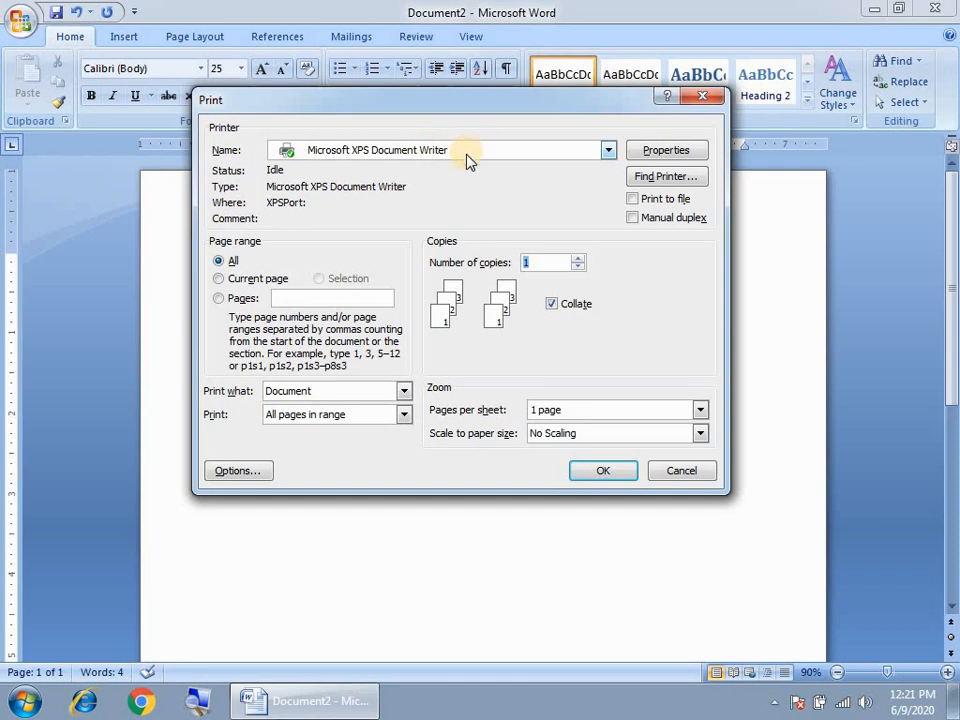
drag(477, 110, 493, 212)
click(521, 258)
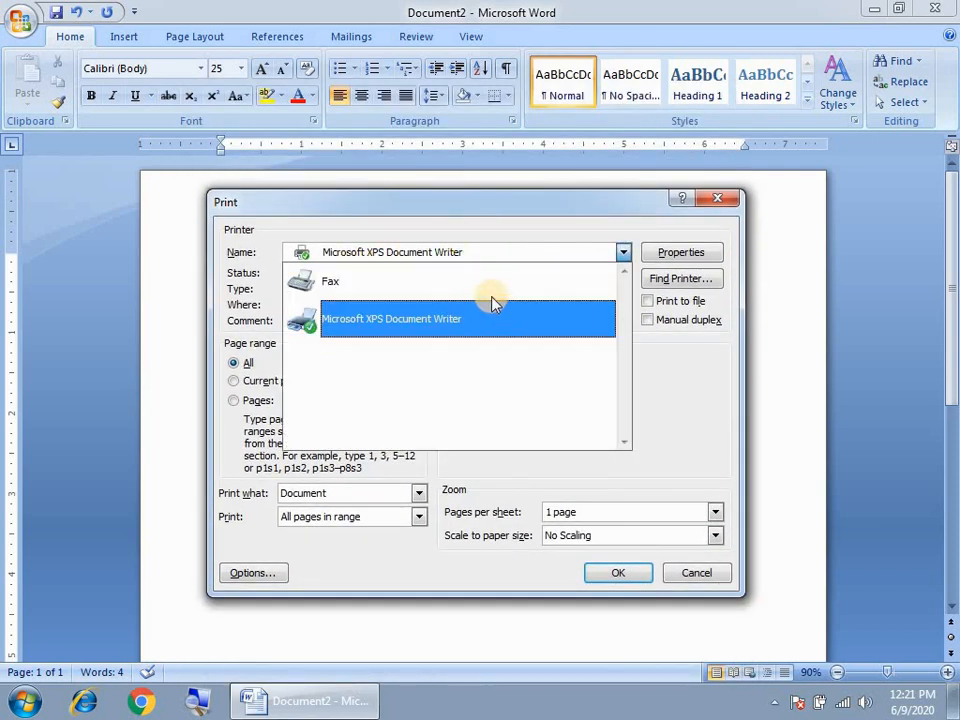
click(491, 258)
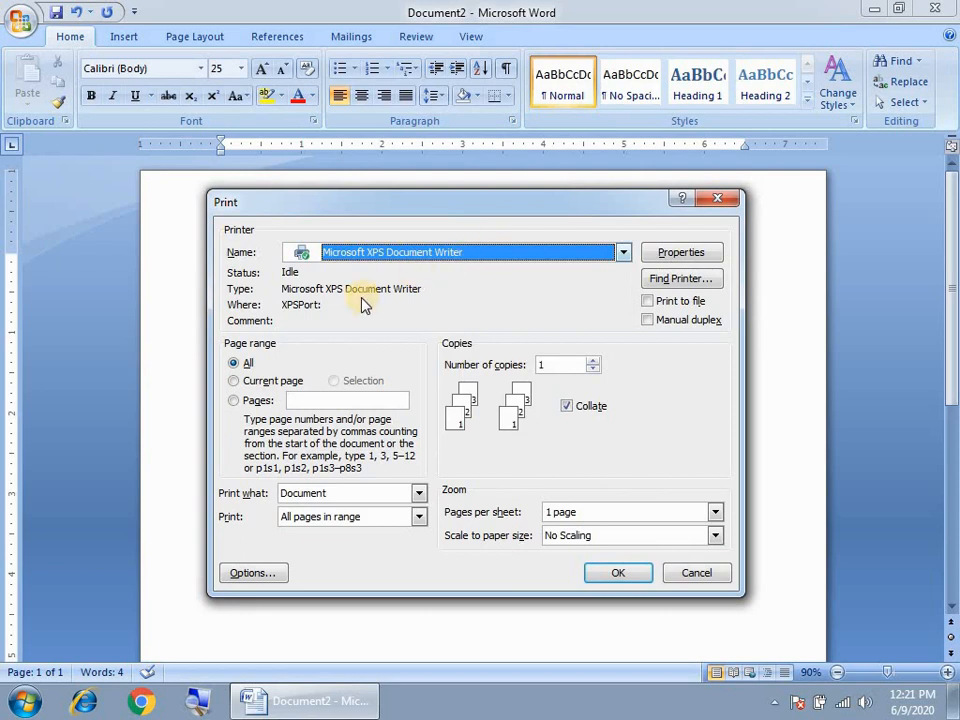
click(234, 366)
click(236, 381)
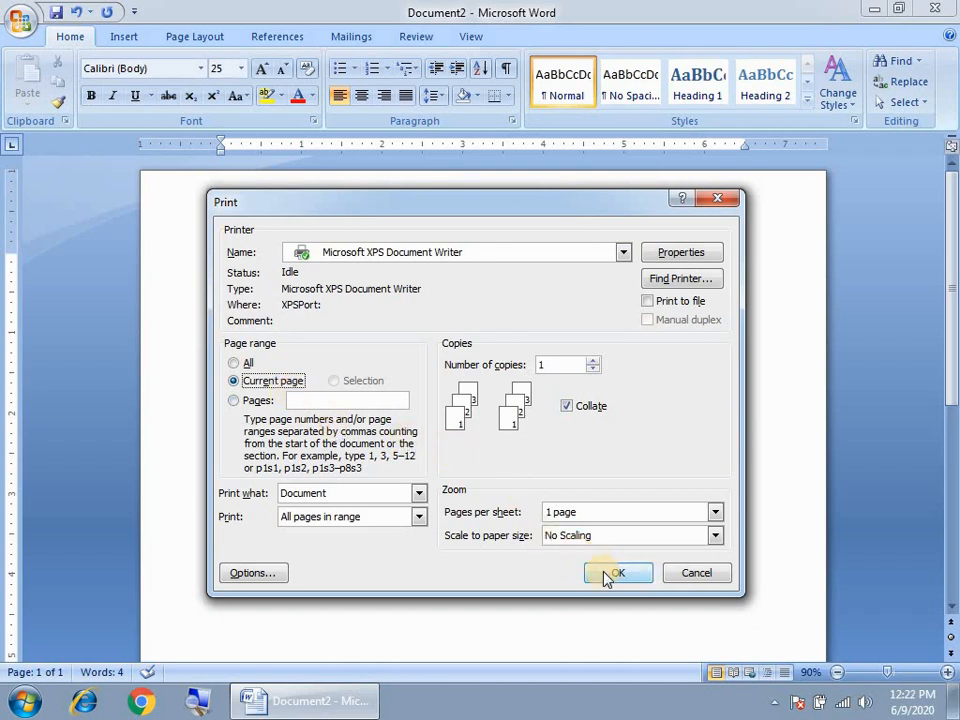
- Set the print range to pages 1,6,10,45-50 with 1 copy and confirm with OK
click(234, 401)
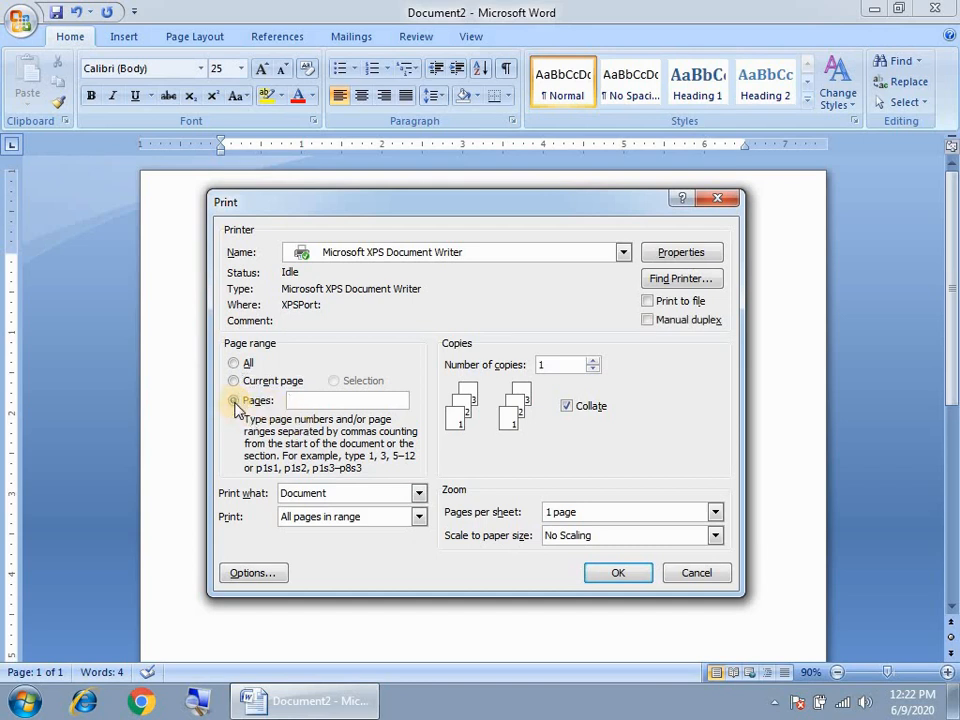
click(310, 401)
text(1)
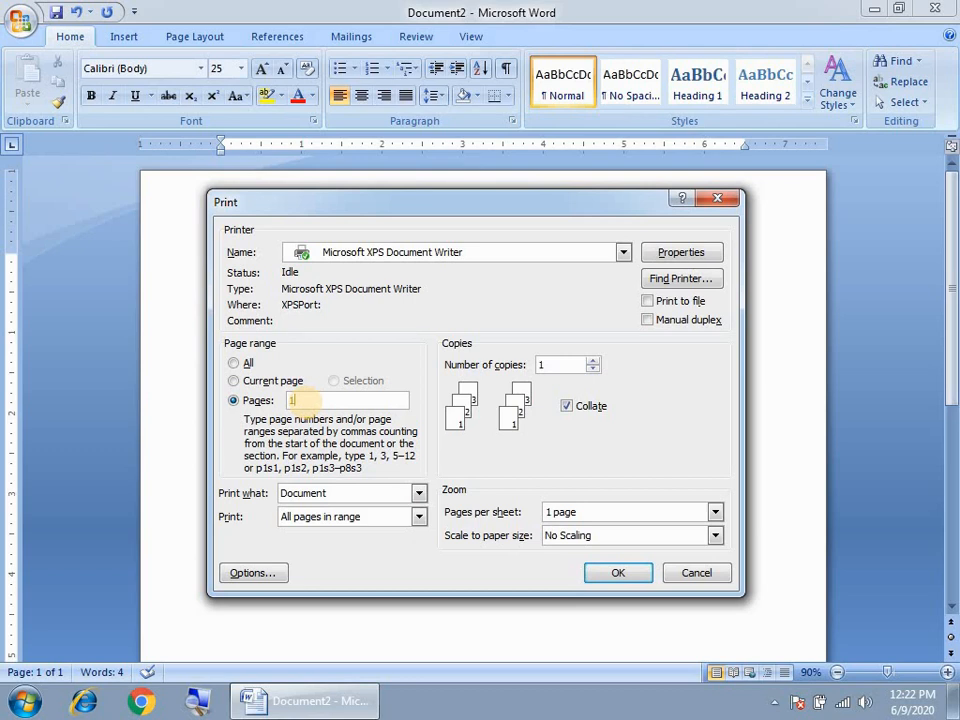
text(,6,10,45-50)
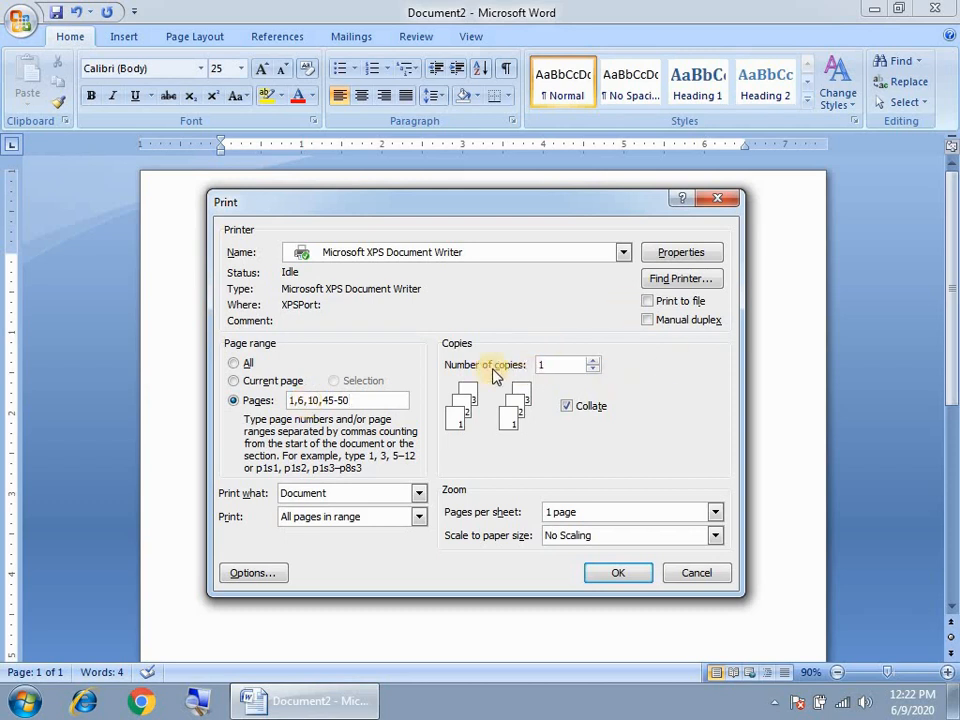
click(540, 364)
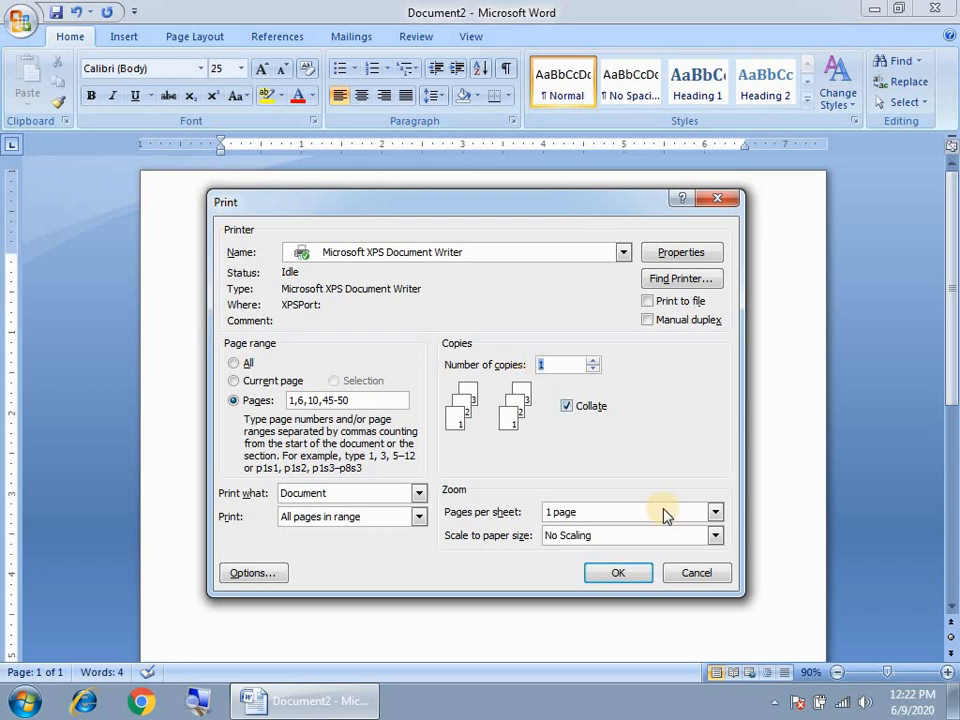
click(630, 576)
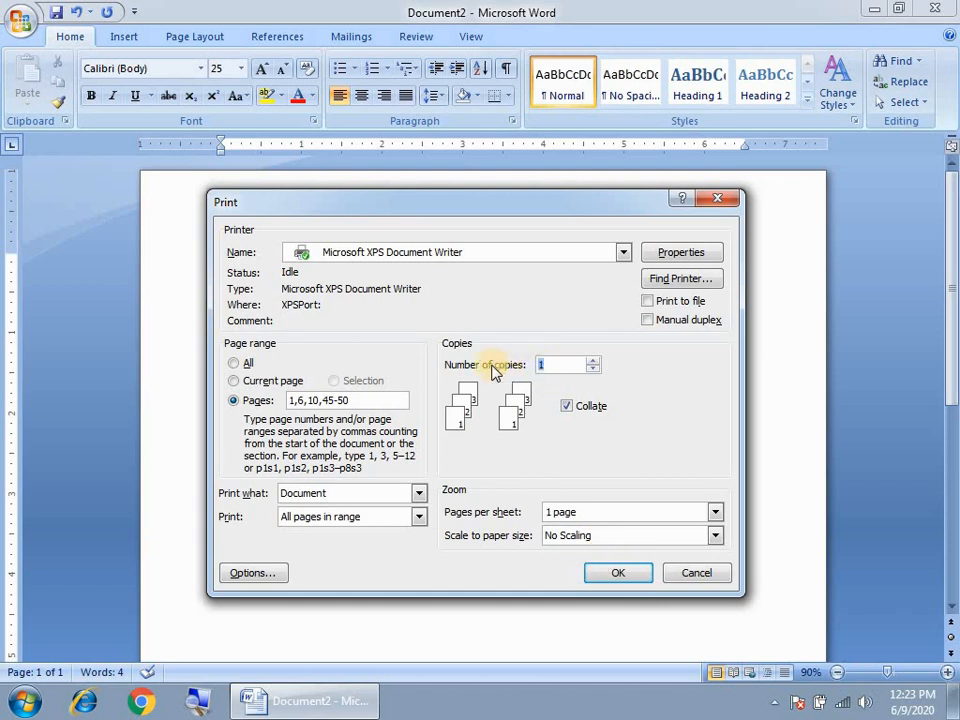
drag(553, 366, 520, 370)
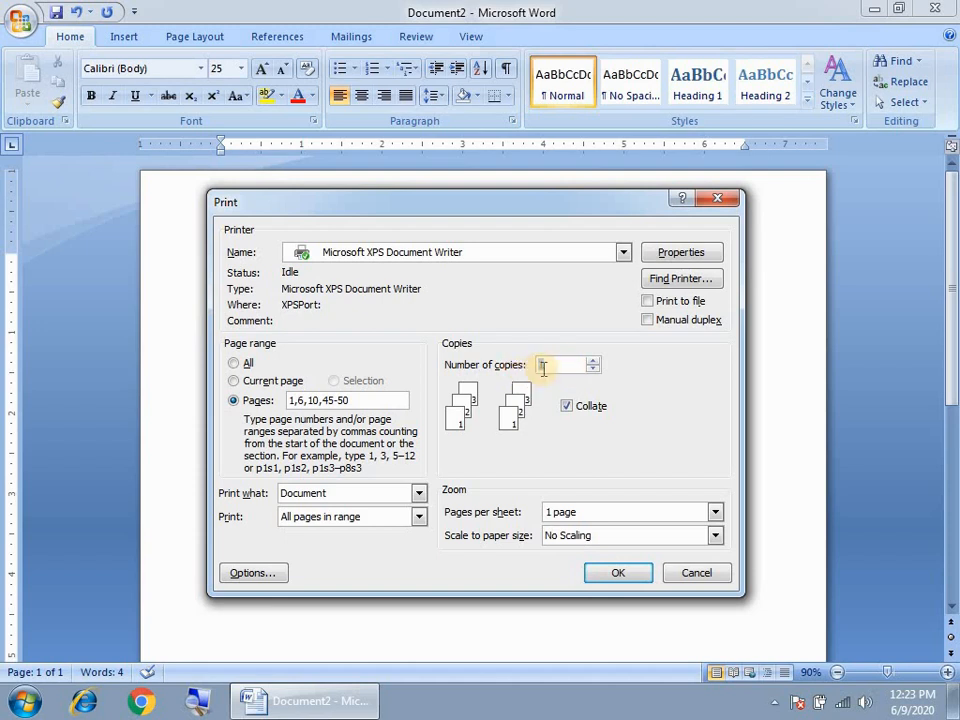
click(617, 580)
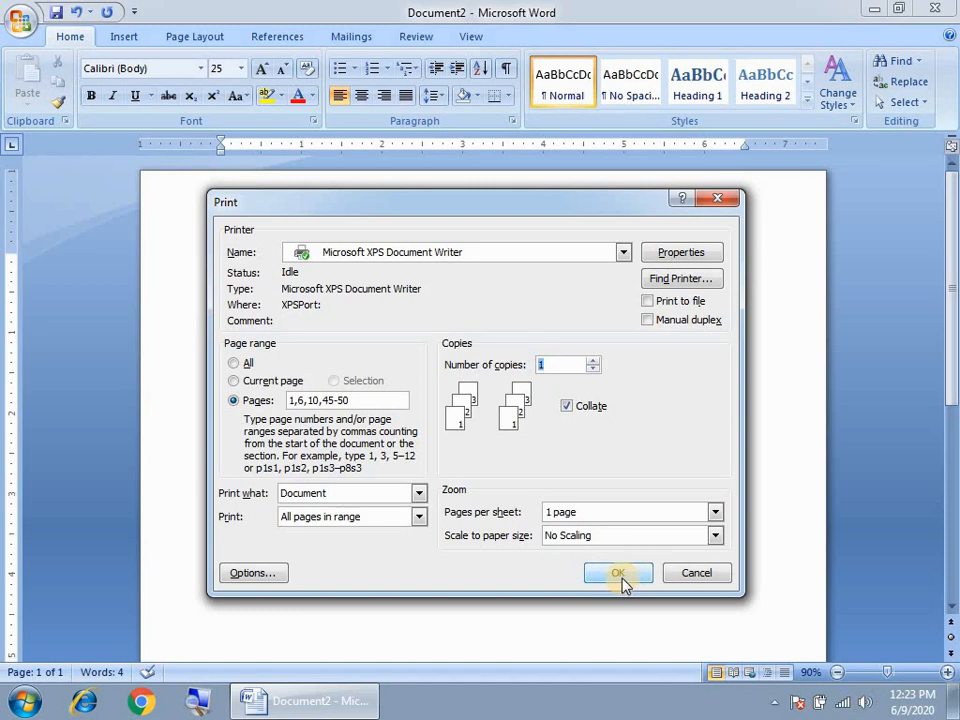
- Close the Print dialog and view the Office menu's Prepare submenu without choosing anything
click(704, 573)
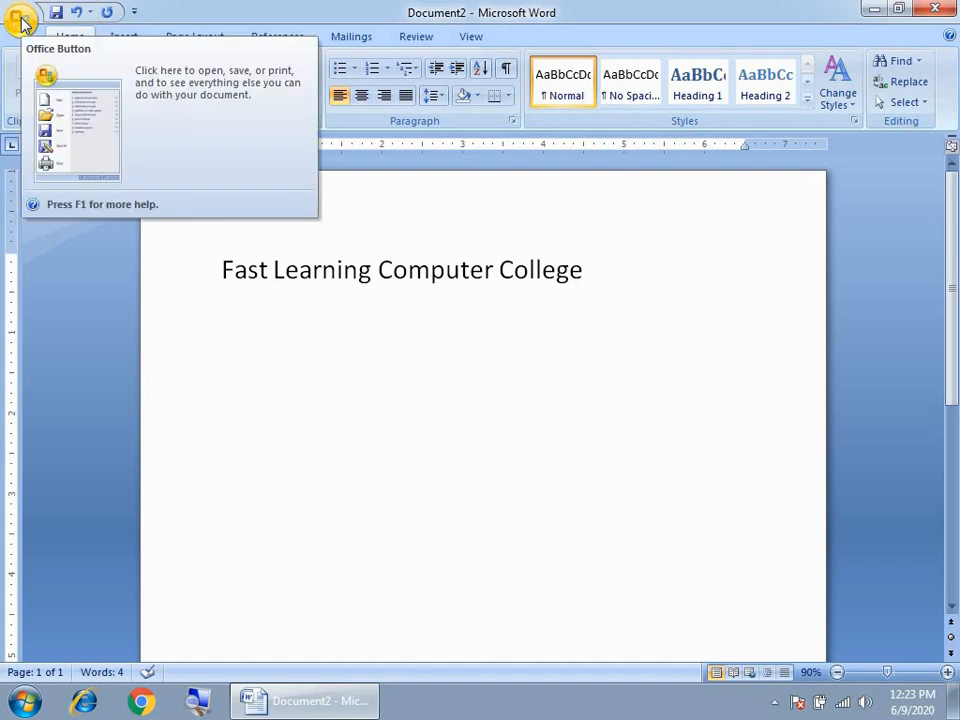
click(381, 396)
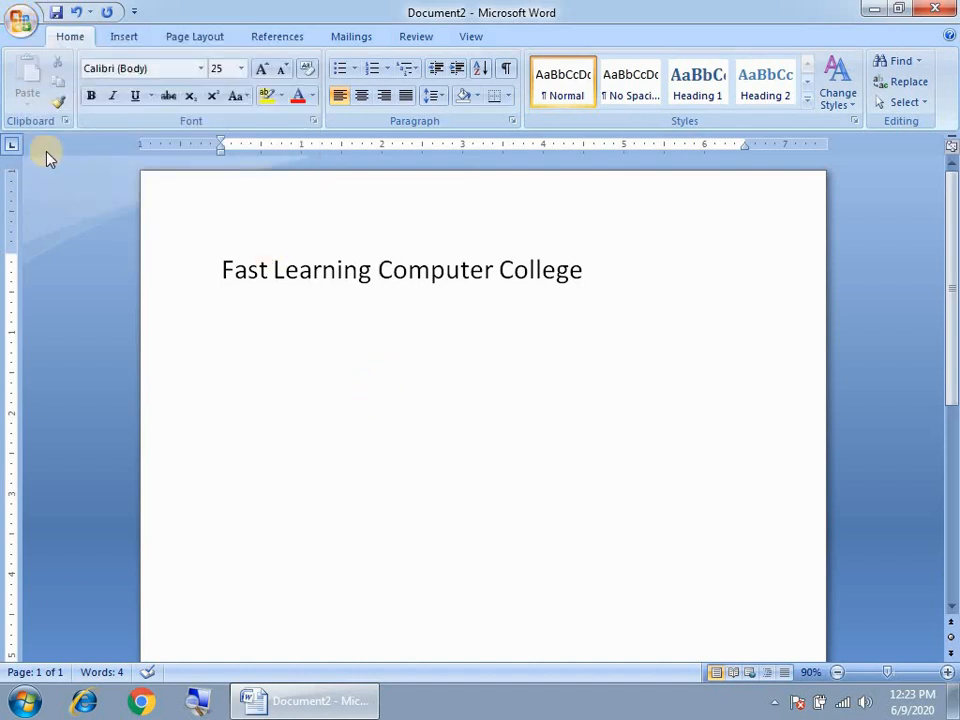
click(20, 25)
mouse_move(55, 282)
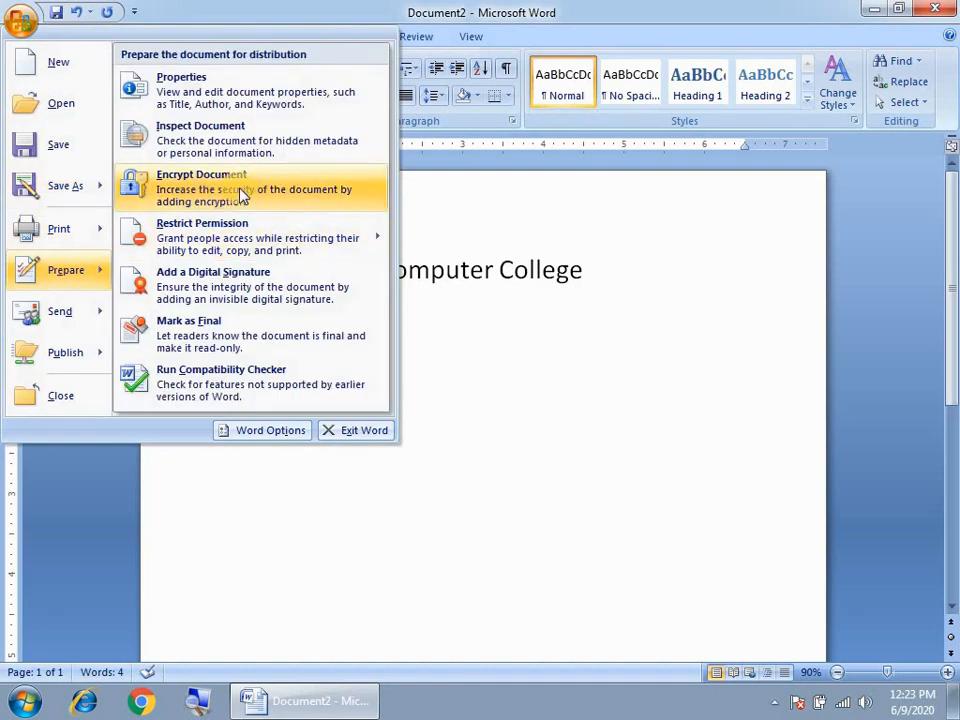
click(514, 321)
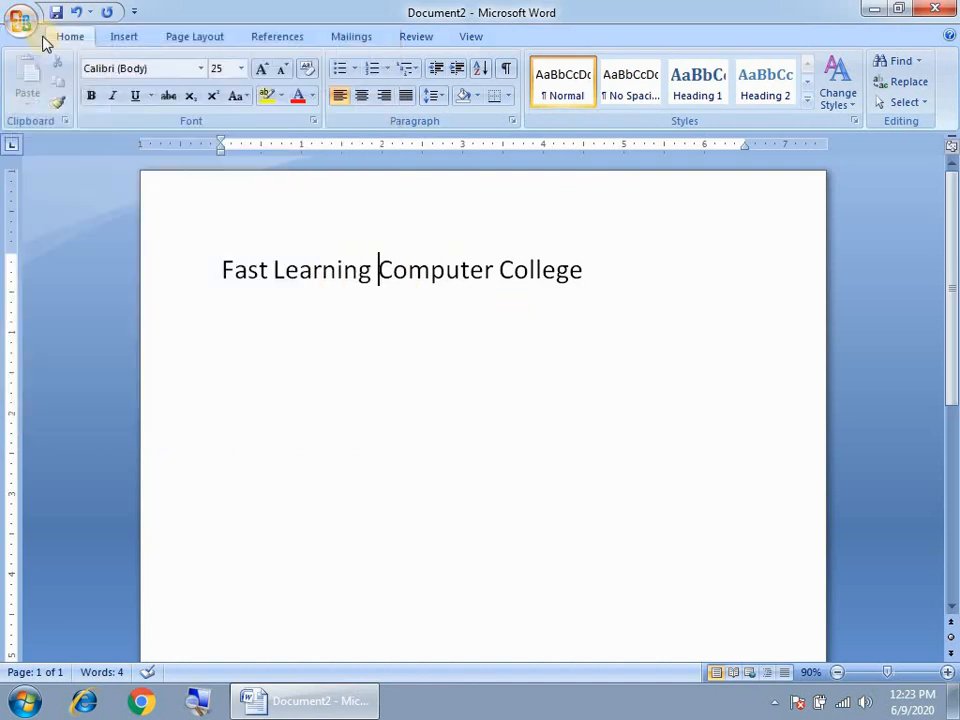
click(24, 30)
mouse_move(75, 276)
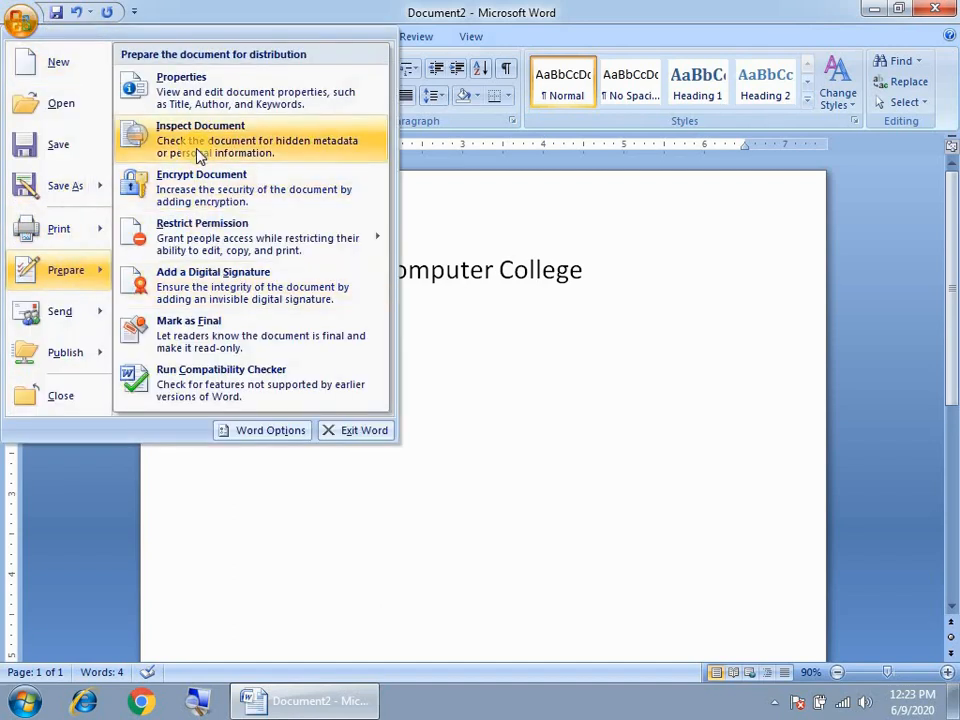
click(510, 304)
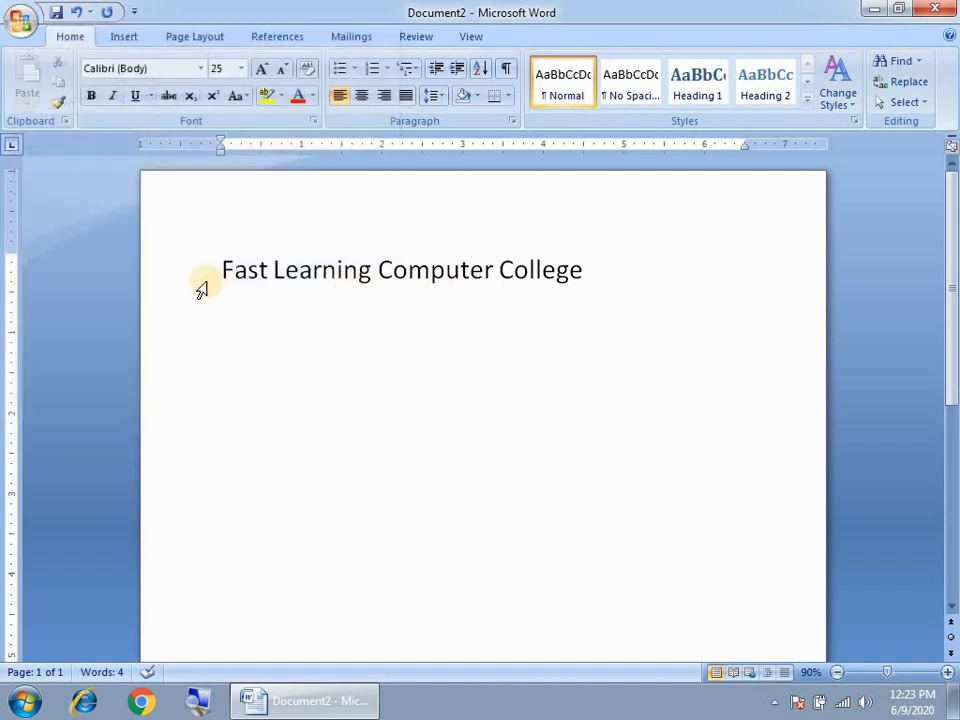
- Replace the college line with the heading 'Fee Record' and start a new line below it
triple_click(312, 280)
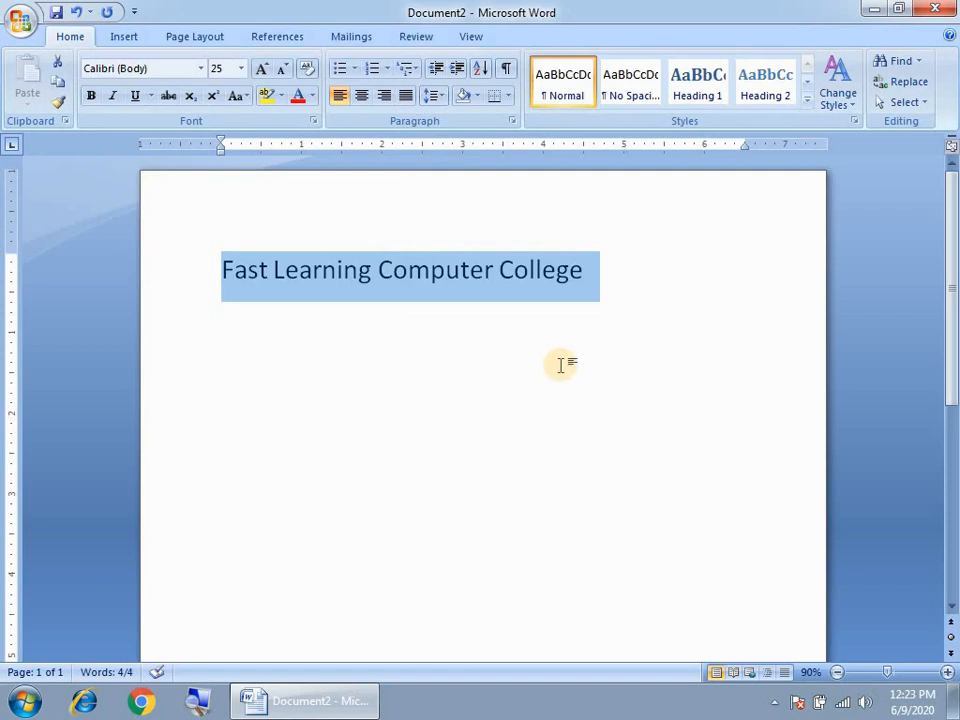
key(Delete)
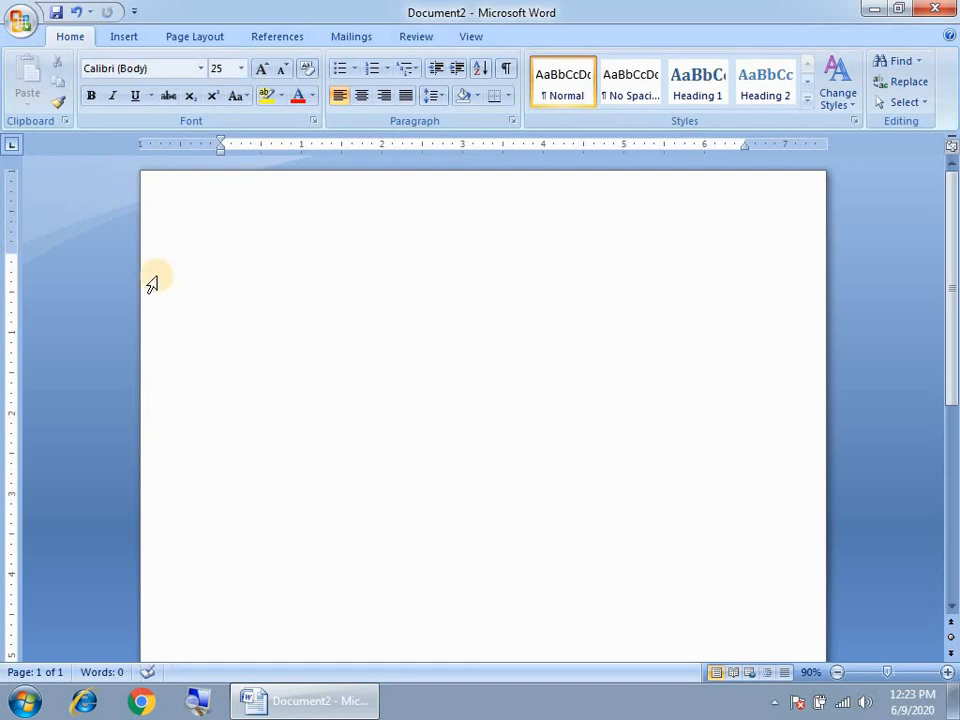
text(Fee Record)
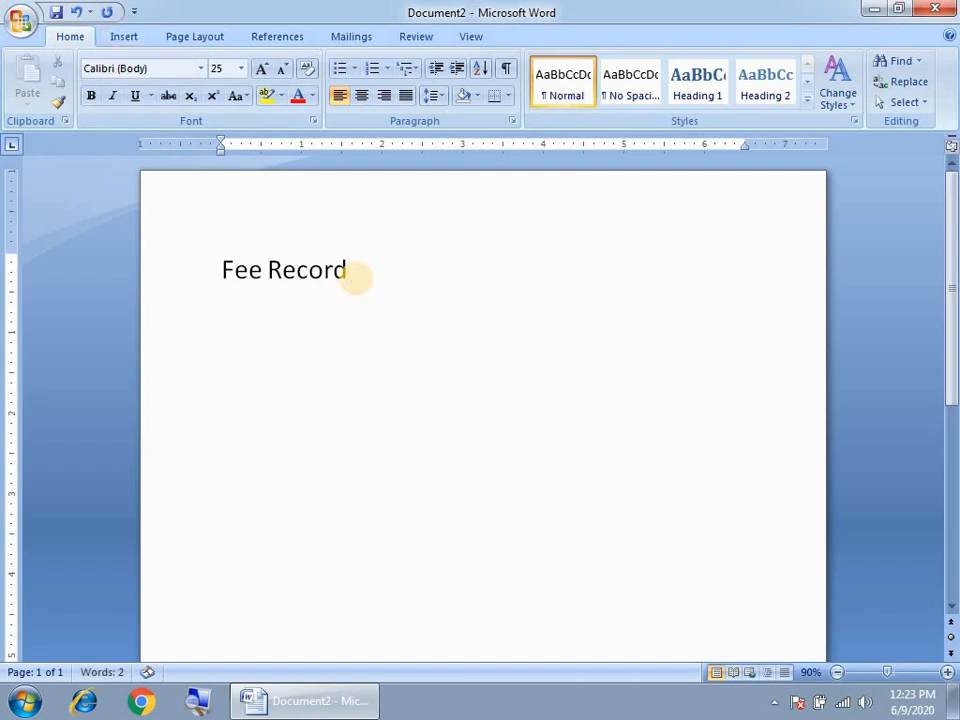
key(Return)
- Insert a 9x7 table under Fee Record with the headers Sr, Studnent, Father, Fee
click(128, 37)
click(124, 104)
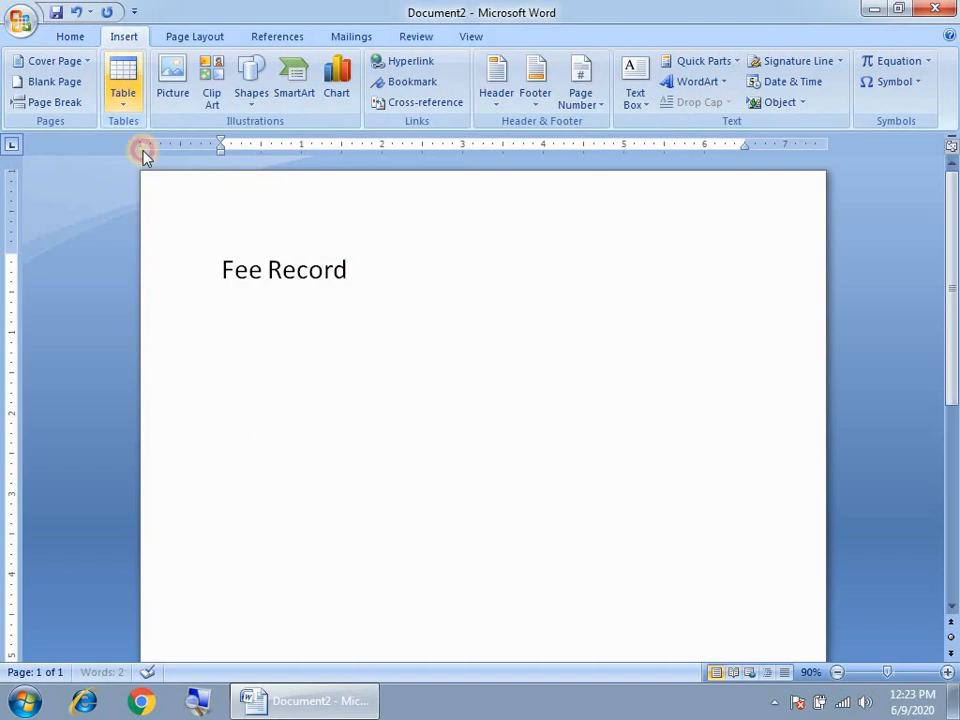
click(253, 244)
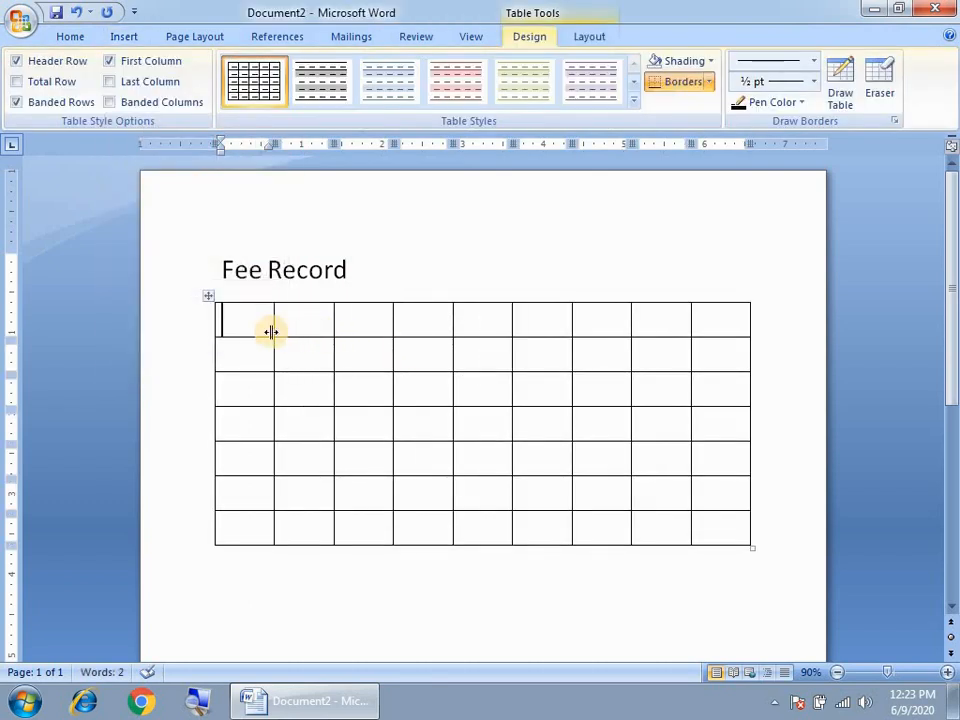
text(Name)
key(Tab)
text(Stu)
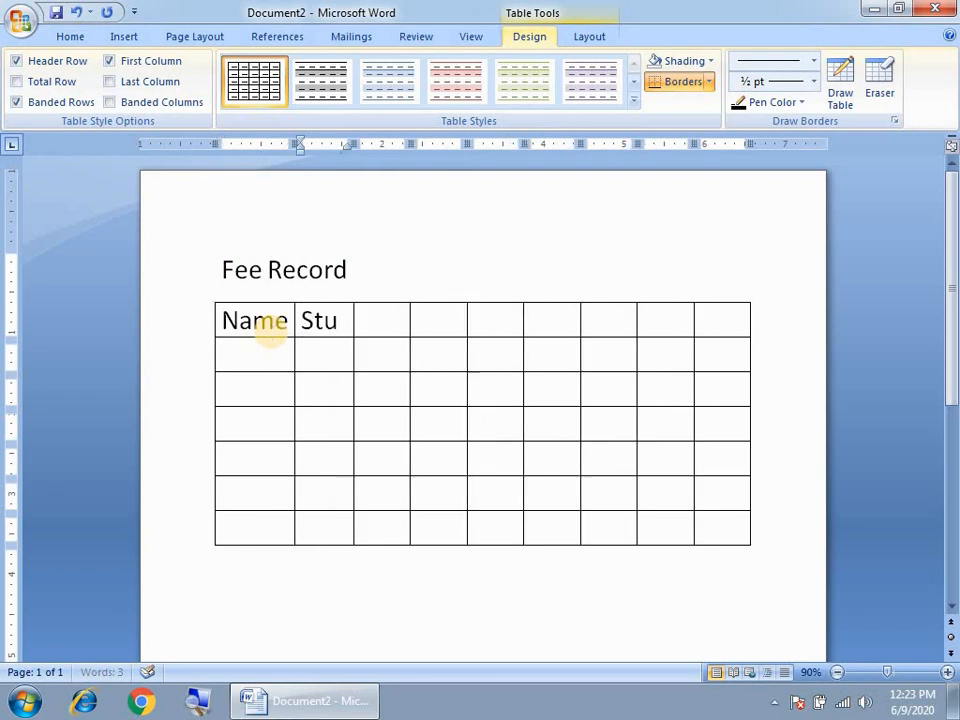
key(BackSpace)
key(BackSpace)
key(BackSpace)
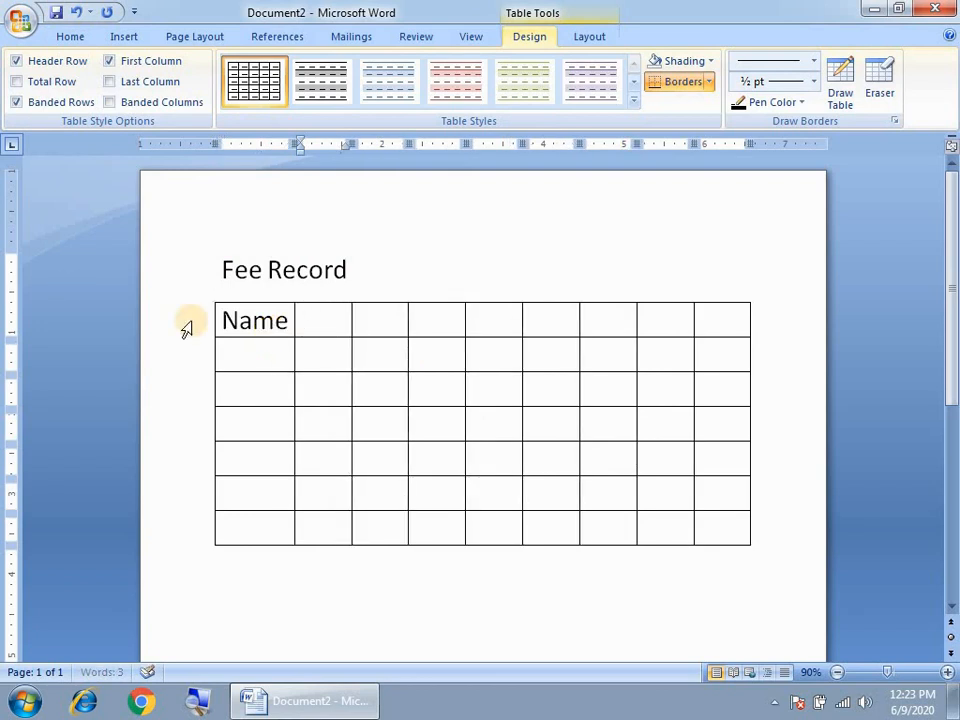
double_click(255, 320)
text(Sr)
key(Tab)
text(Studnent)
key(Tab)
text(F)
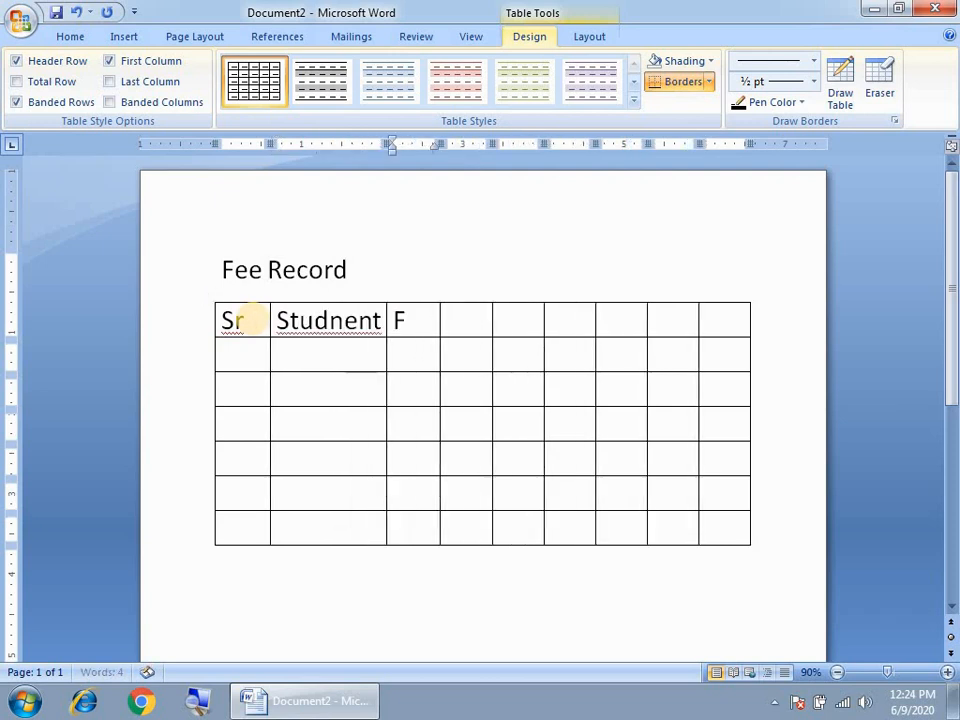
text(ather Fe)
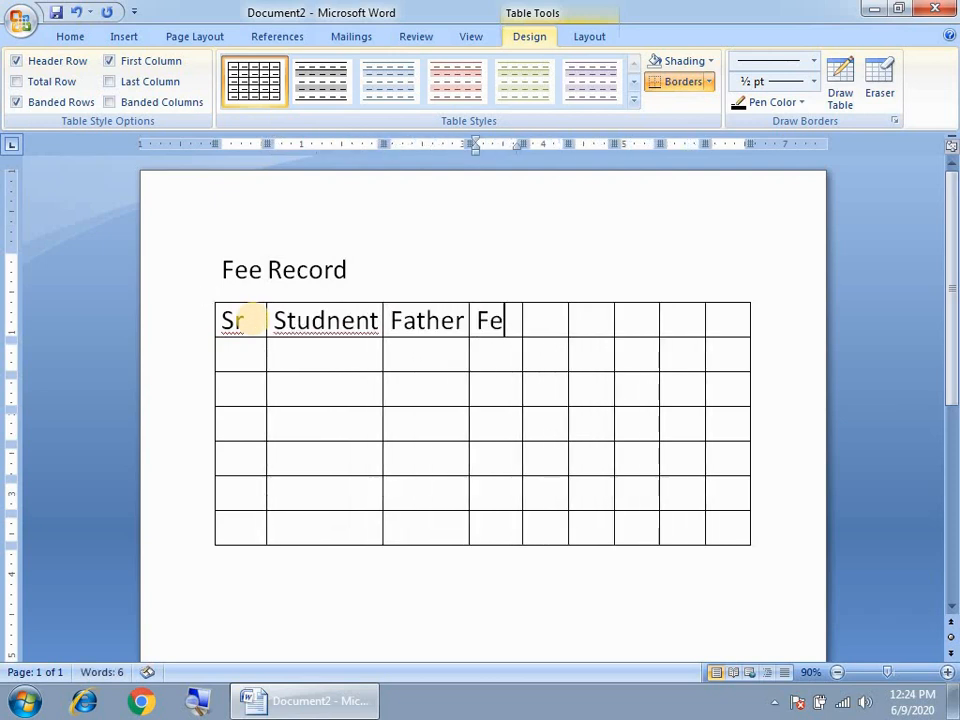
text(e)
- Number the Sr column rows 1 through 6
click(231, 346)
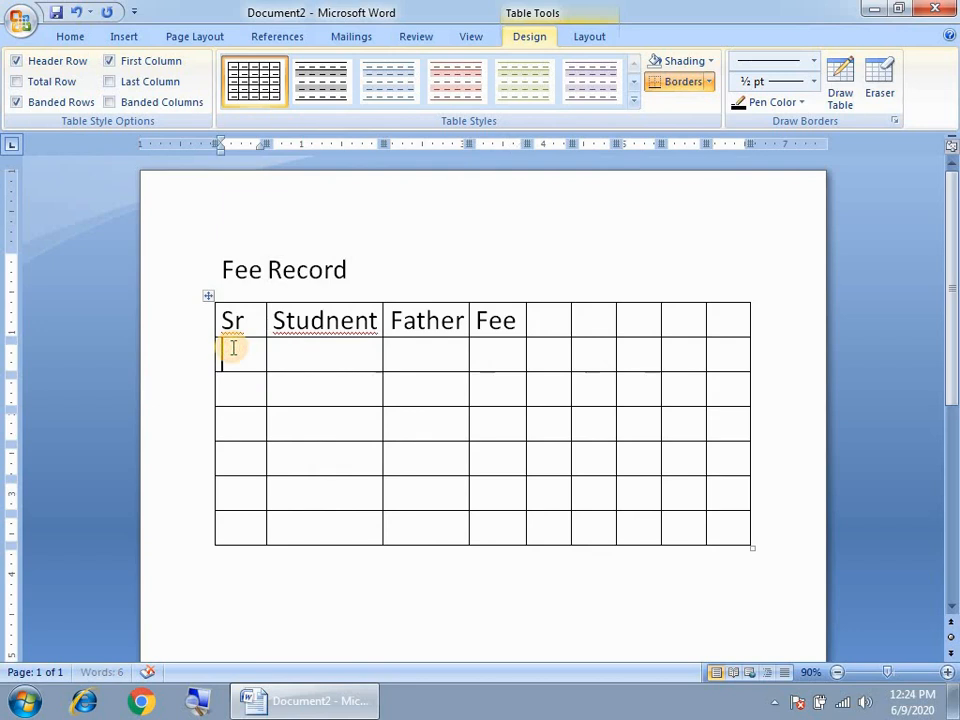
text(1)
key(Down)
text(2)
key(Down)
text(3)
key(Down)
text(4)
key(Down)
text(5)
key(Down)
text(6)
- Fill row 1 with the student's and father's names and a fee of 1000
click(331, 352)
text(Imran)
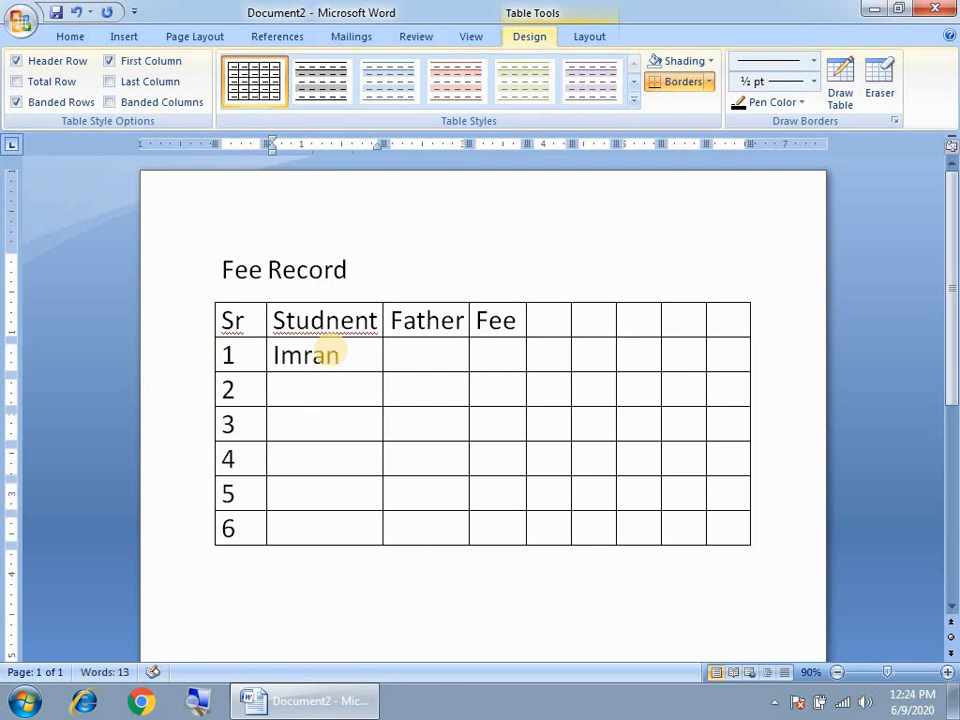
key(Tab)
text(Ha)
key(Tab)
text(500)
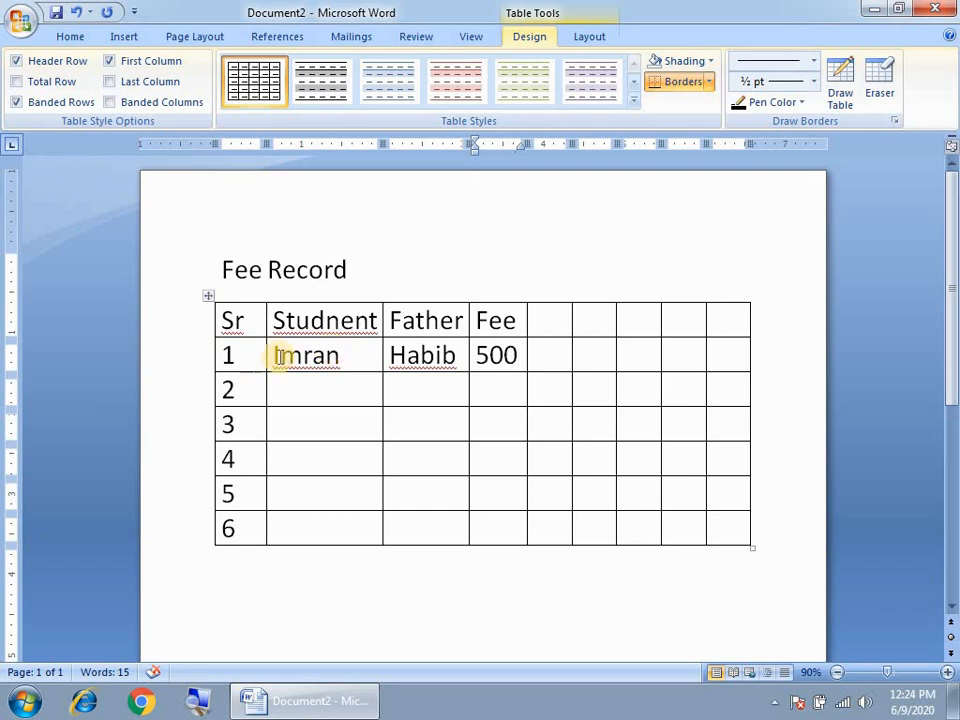
drag(487, 358, 476, 357)
text(3)
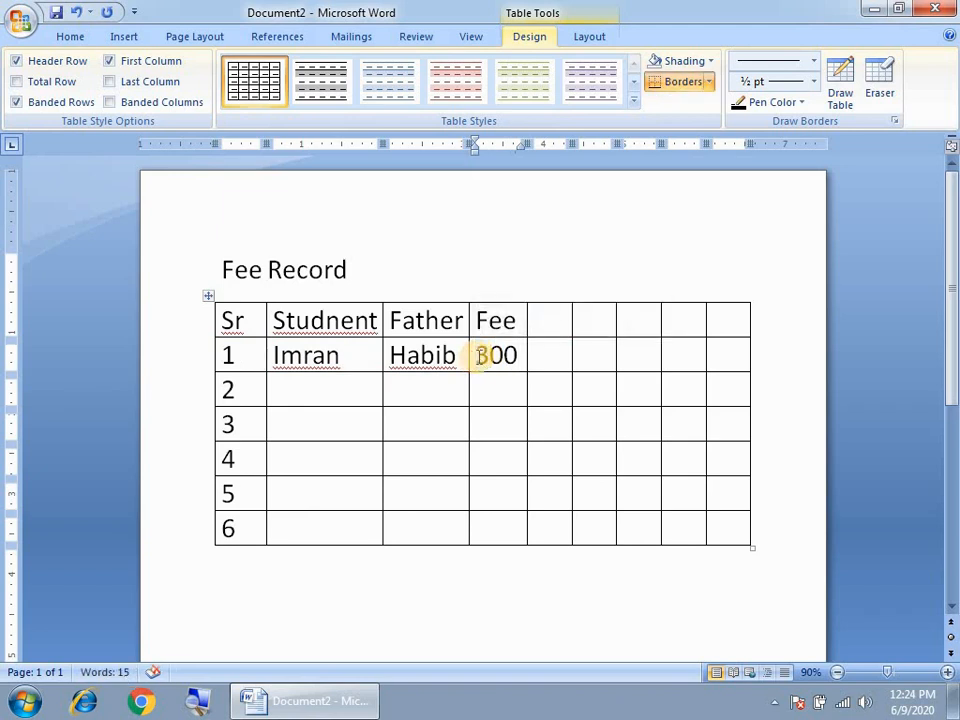
key(BackSpace)
text(10)
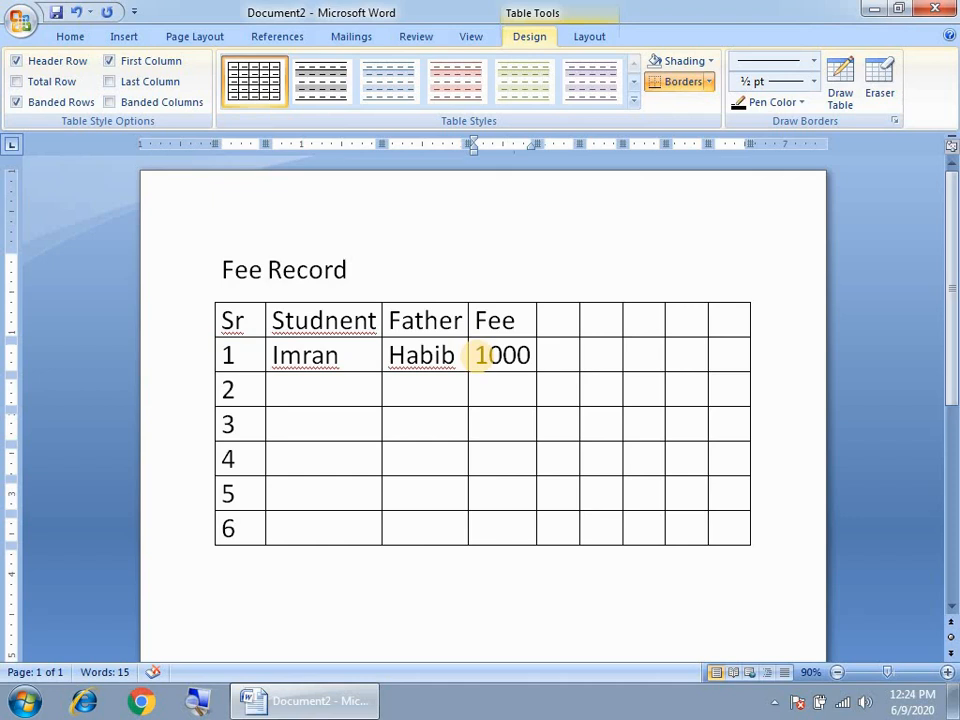
click(218, 266)
drag(260, 298, 471, 549)
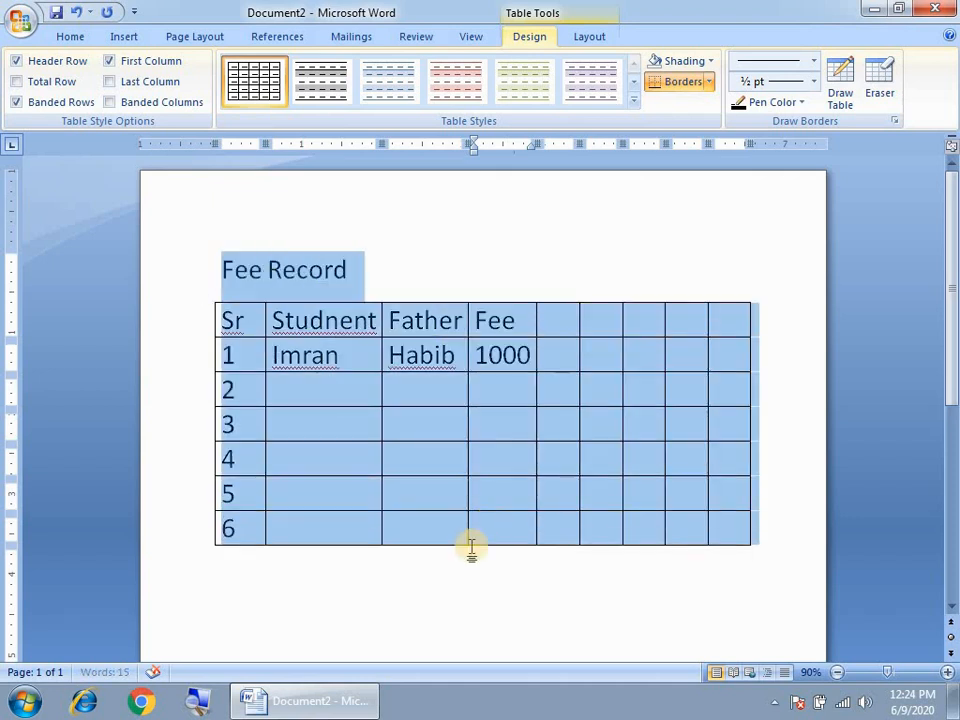
click(471, 549)
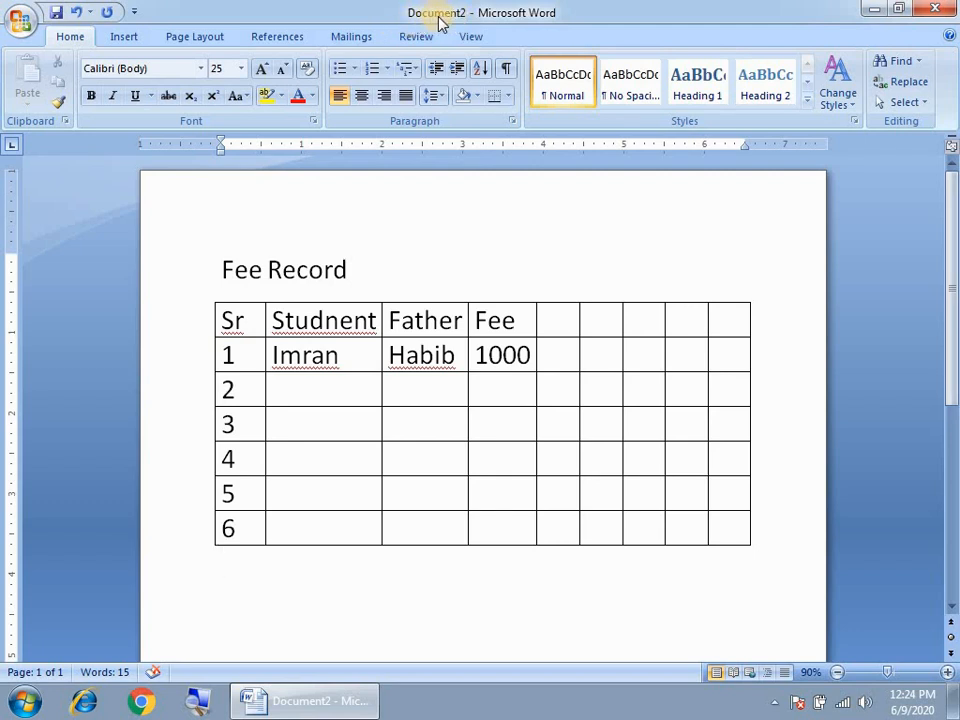
- Save the document under the file name Fee Record
click(18, 27)
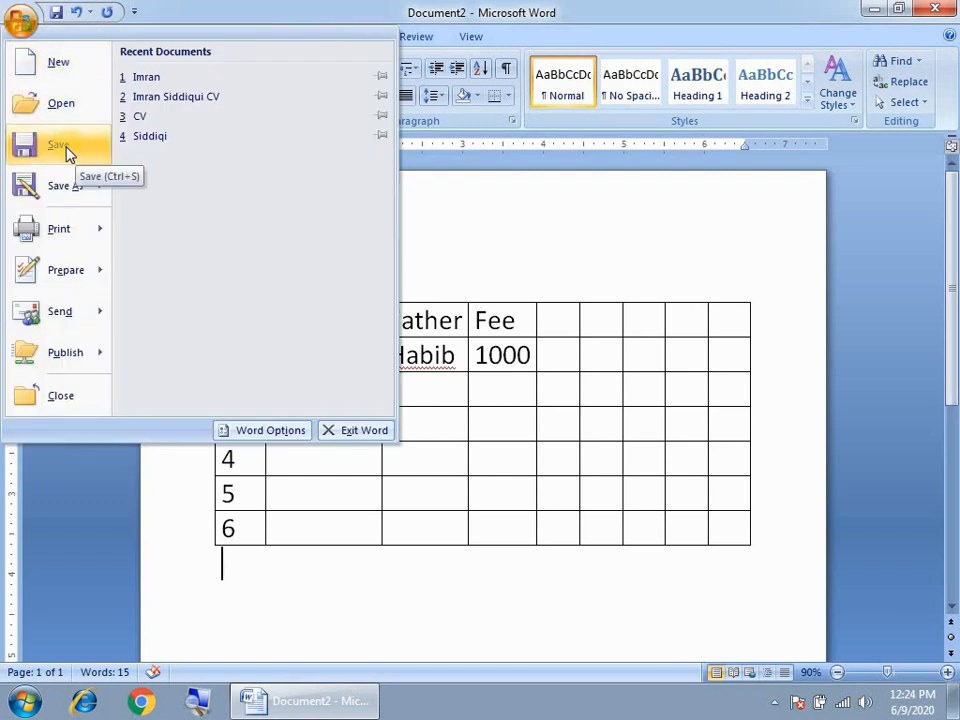
click(525, 269)
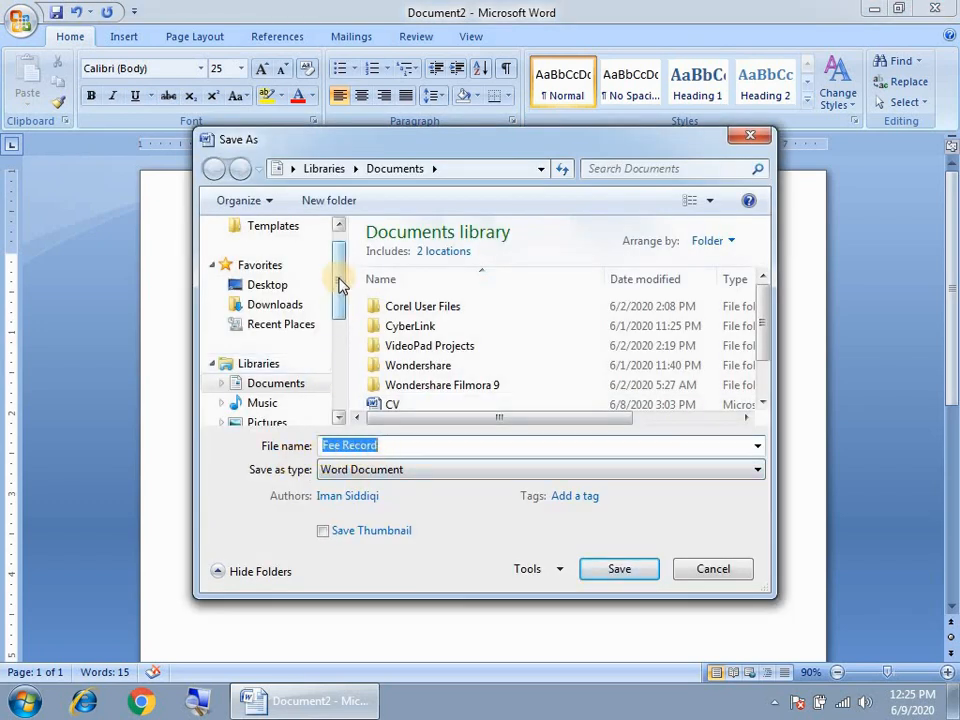
scroll(339, 285, down, 2)
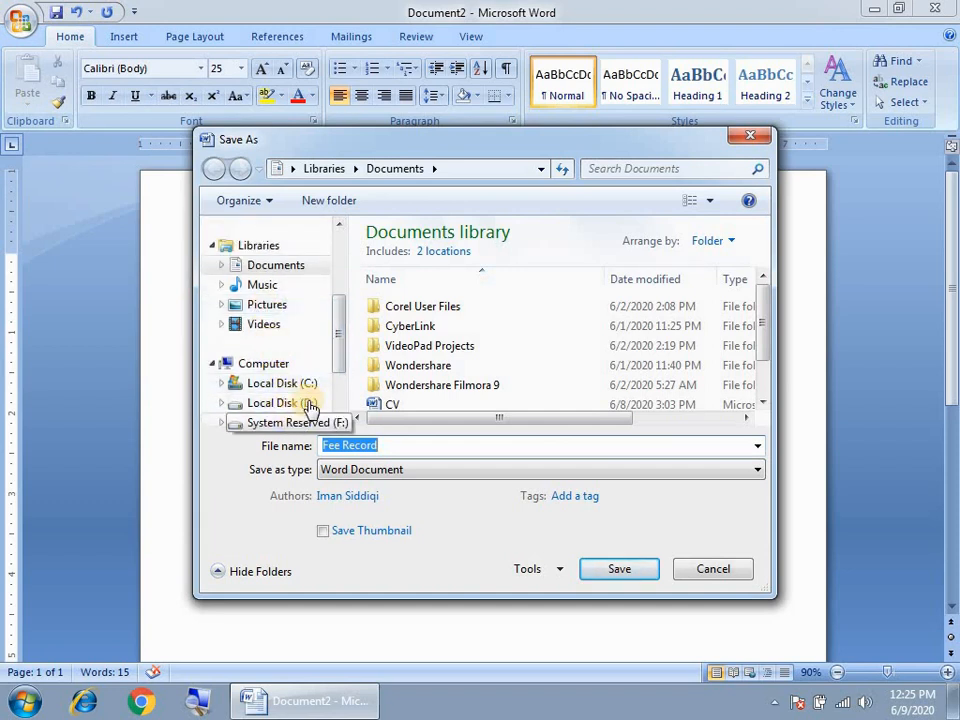
scroll(343, 364, down, 1)
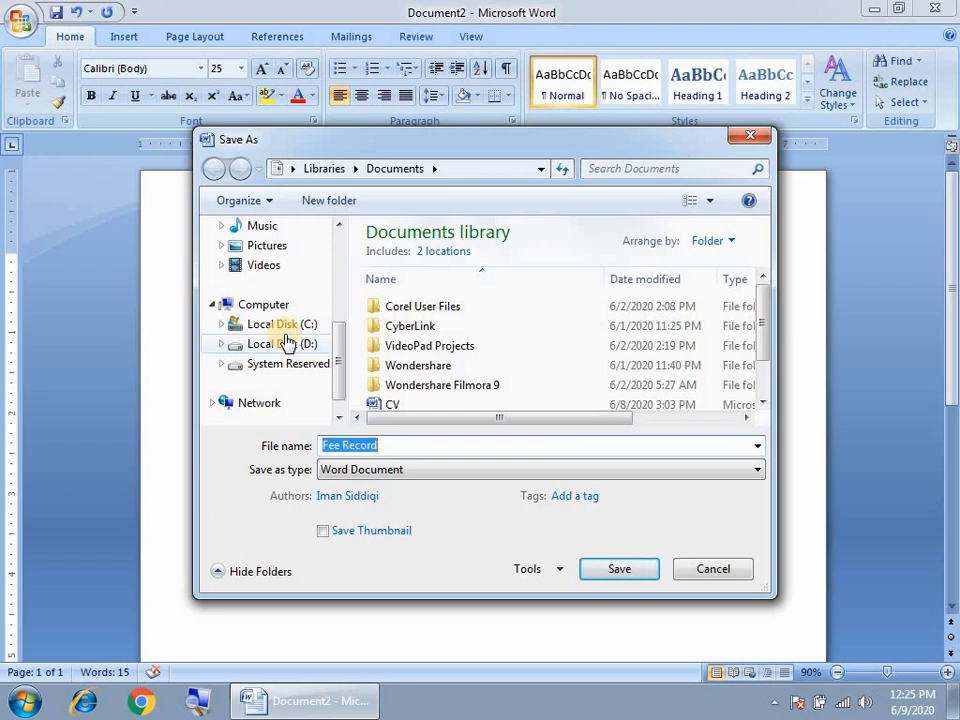
click(386, 445)
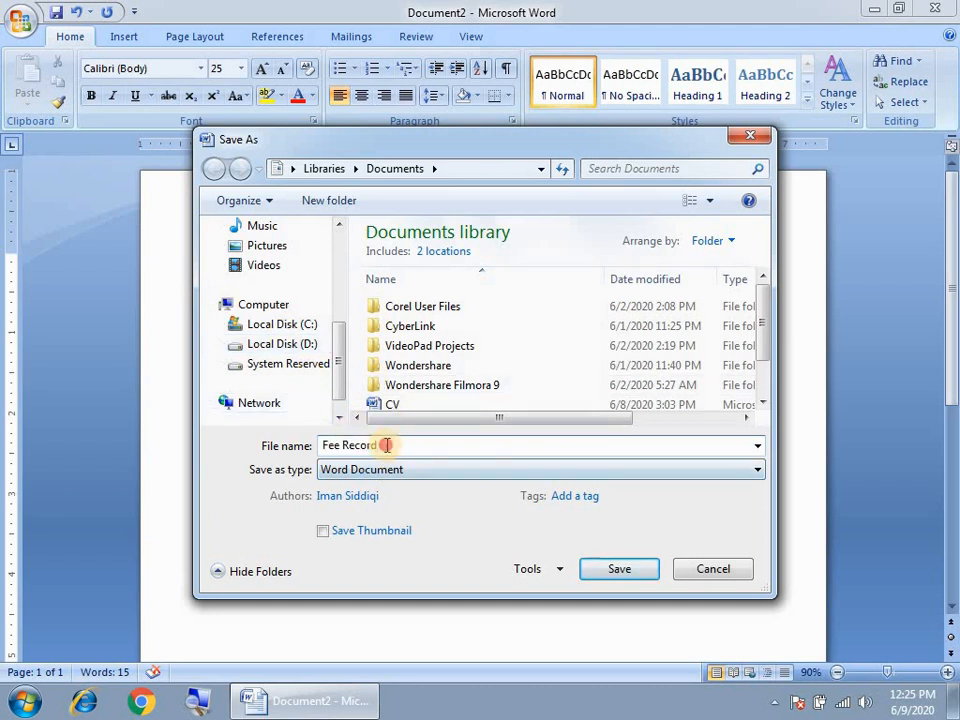
click(617, 575)
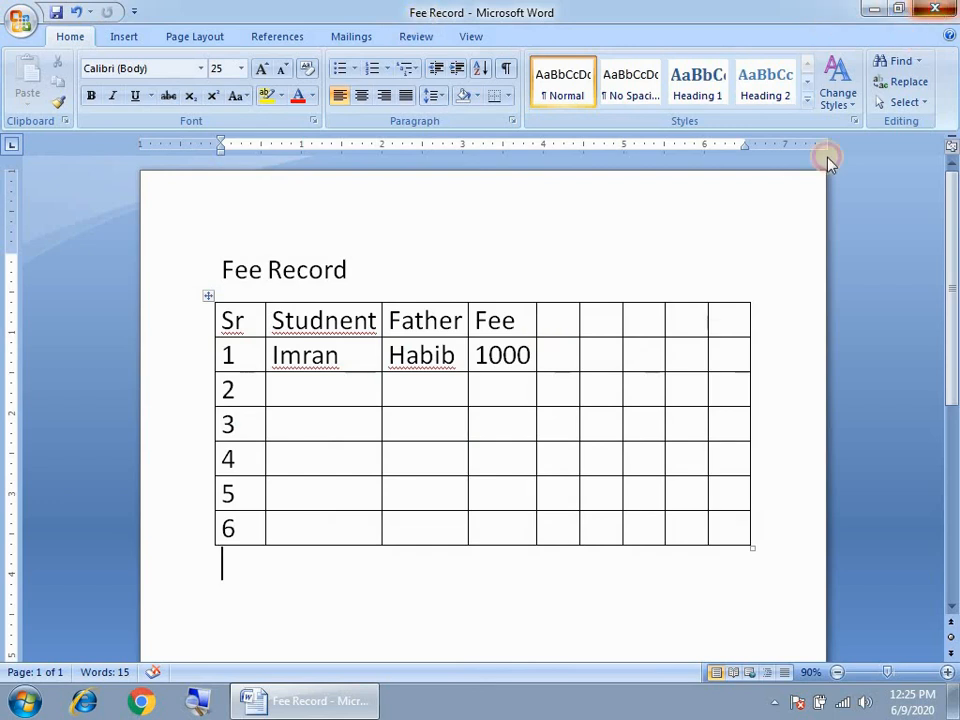
- Close Word and relaunch it with a full-screen blank document
click(934, 9)
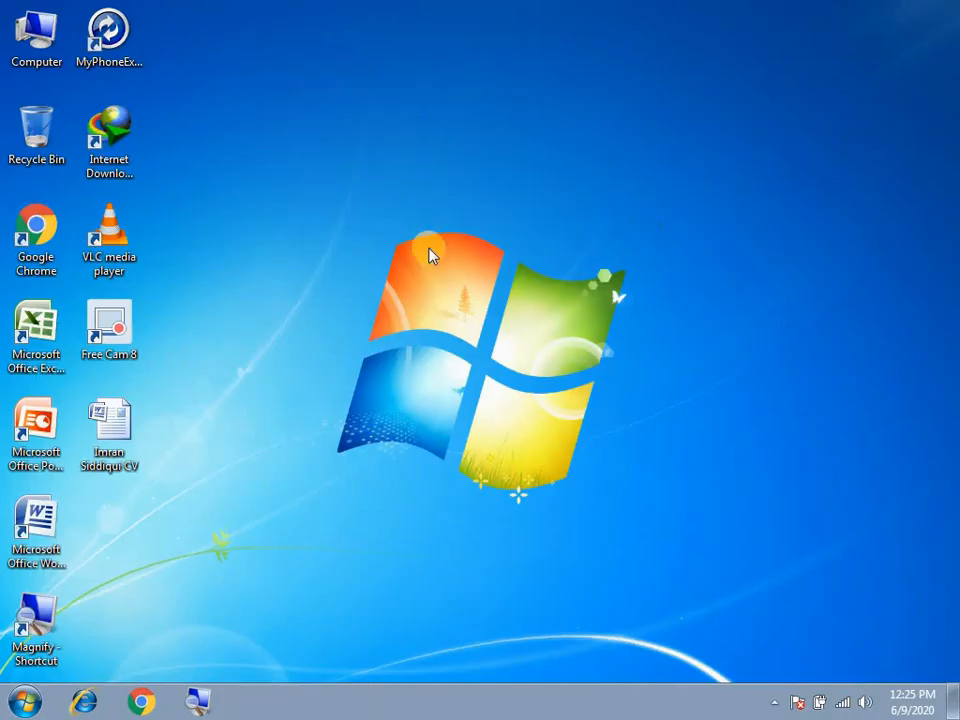
double_click(44, 537)
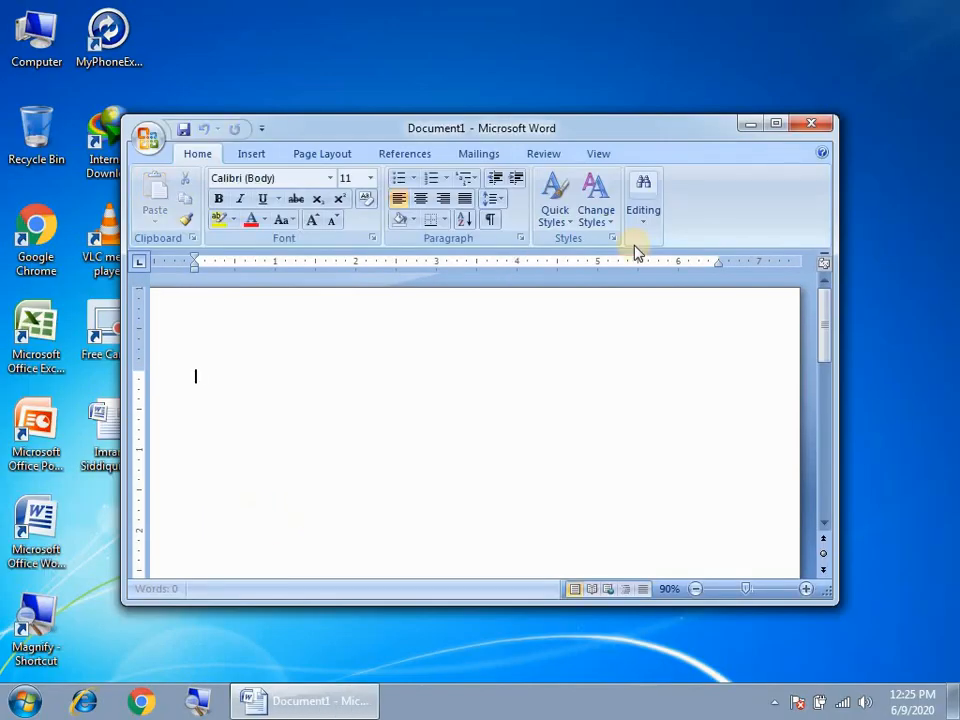
click(776, 123)
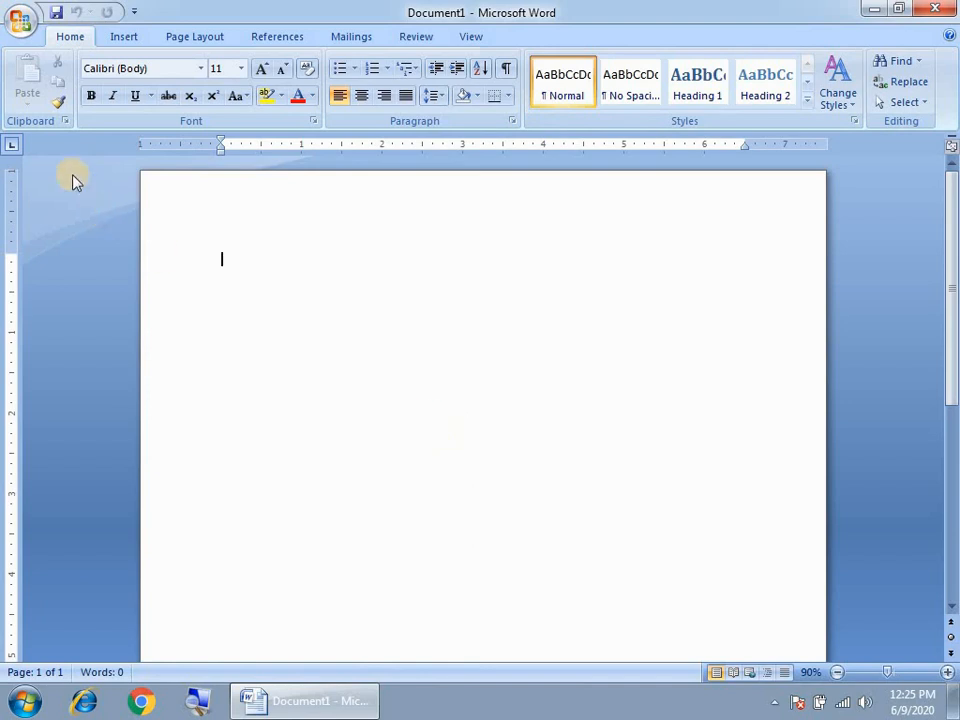
- Open the Fee Record file from Documents and maximize its window
click(20, 20)
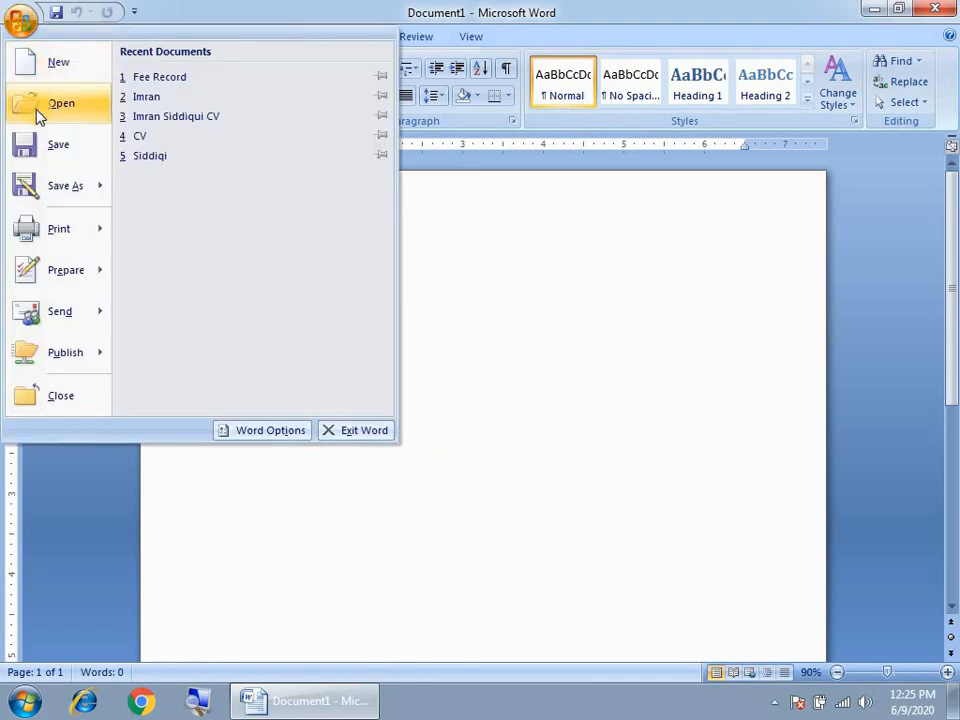
click(538, 340)
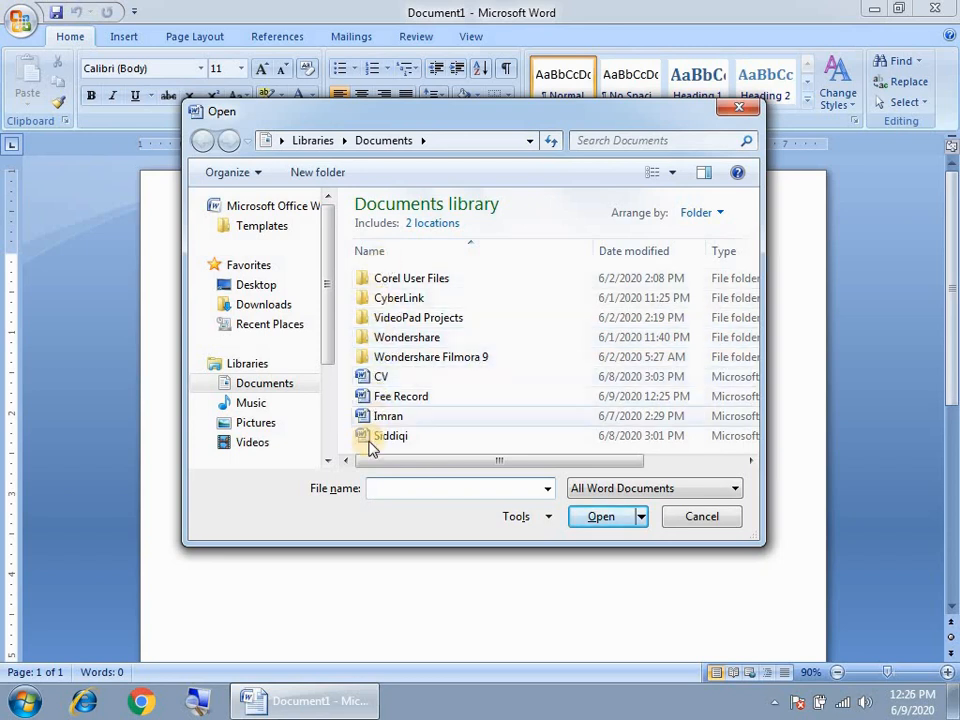
click(398, 400)
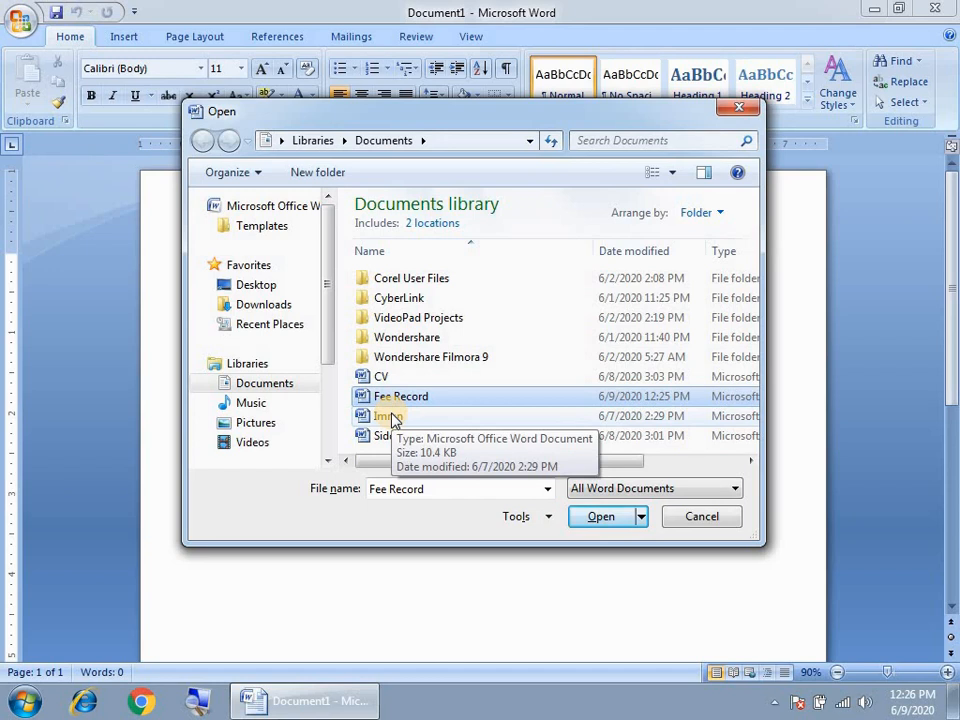
click(617, 531)
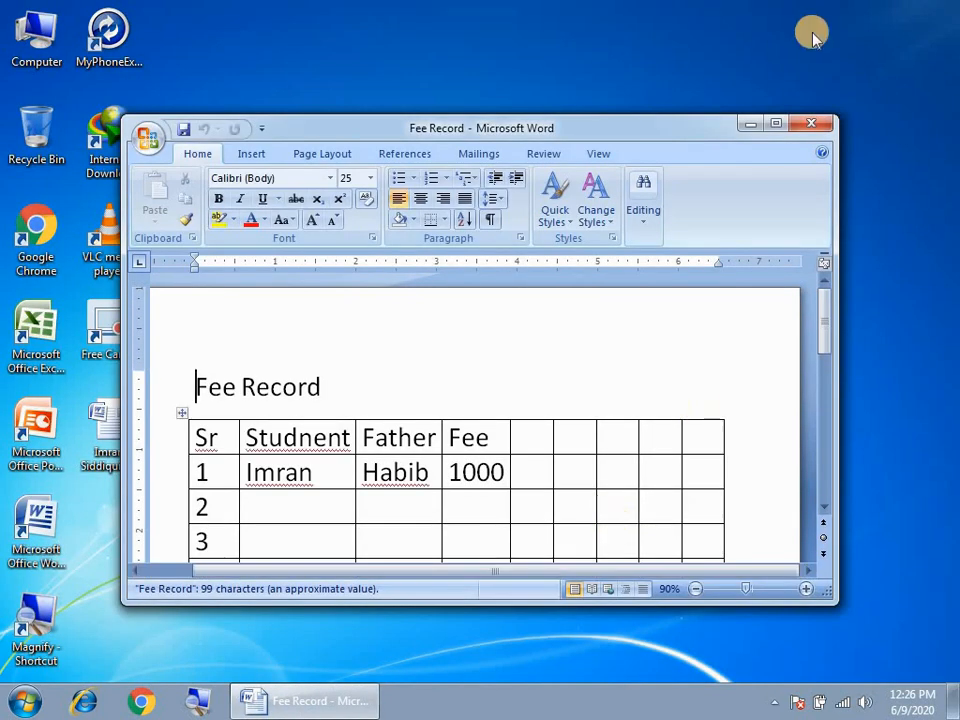
click(776, 123)
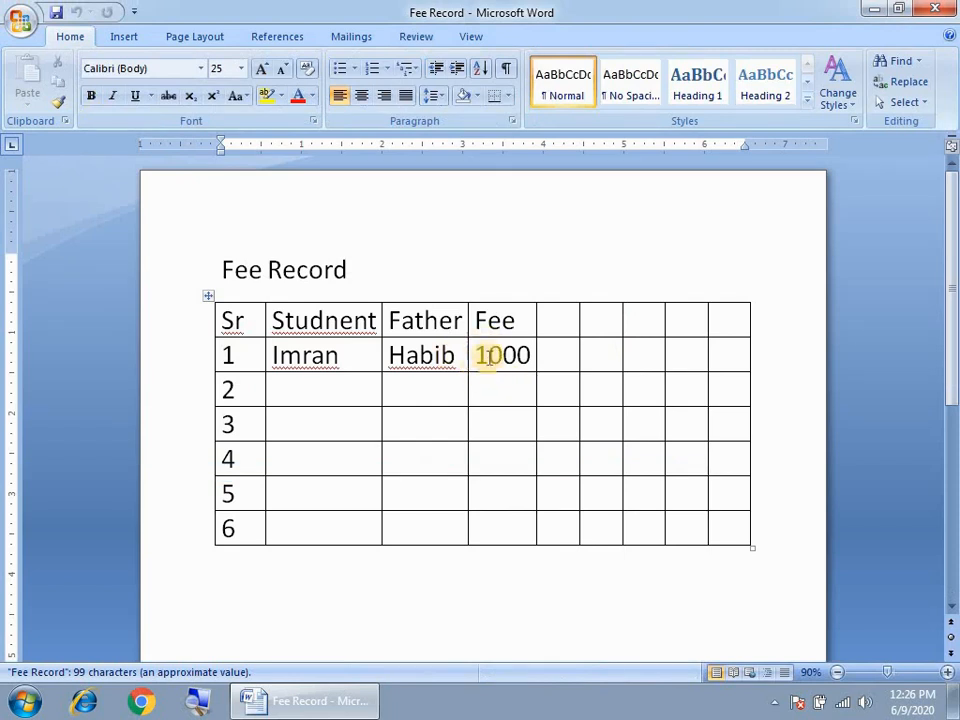
- Change Imran's fee in row 1 from 1000 to 2000 and save with Ctrl+S
drag(289, 354, 495, 514)
click(488, 390)
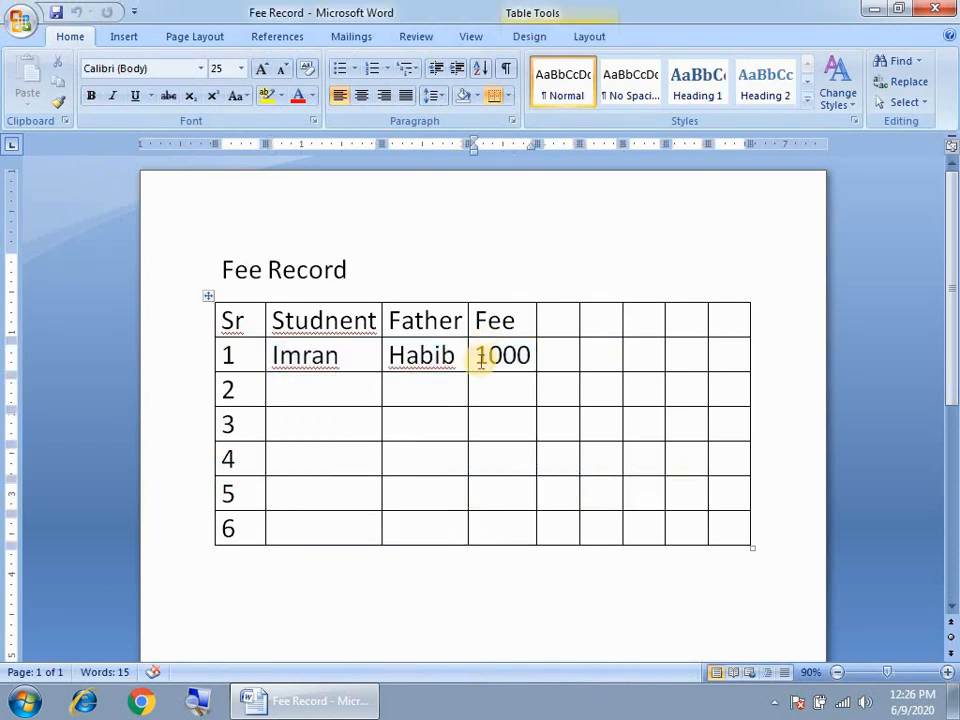
drag(302, 356, 340, 356)
drag(489, 356, 463, 356)
text(2)
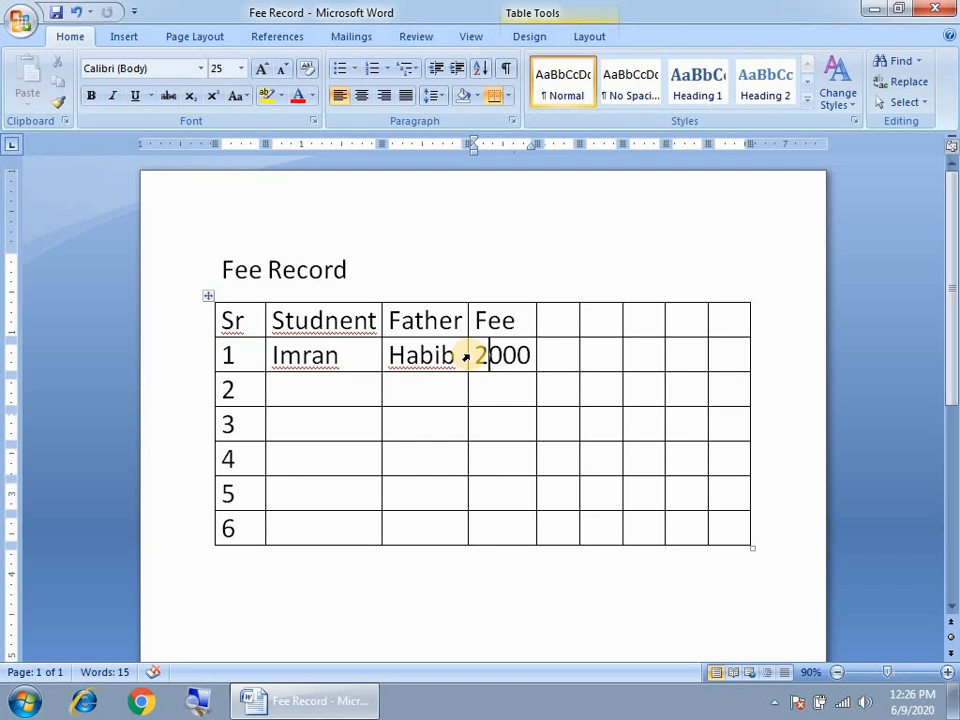
key(ctrl+s)
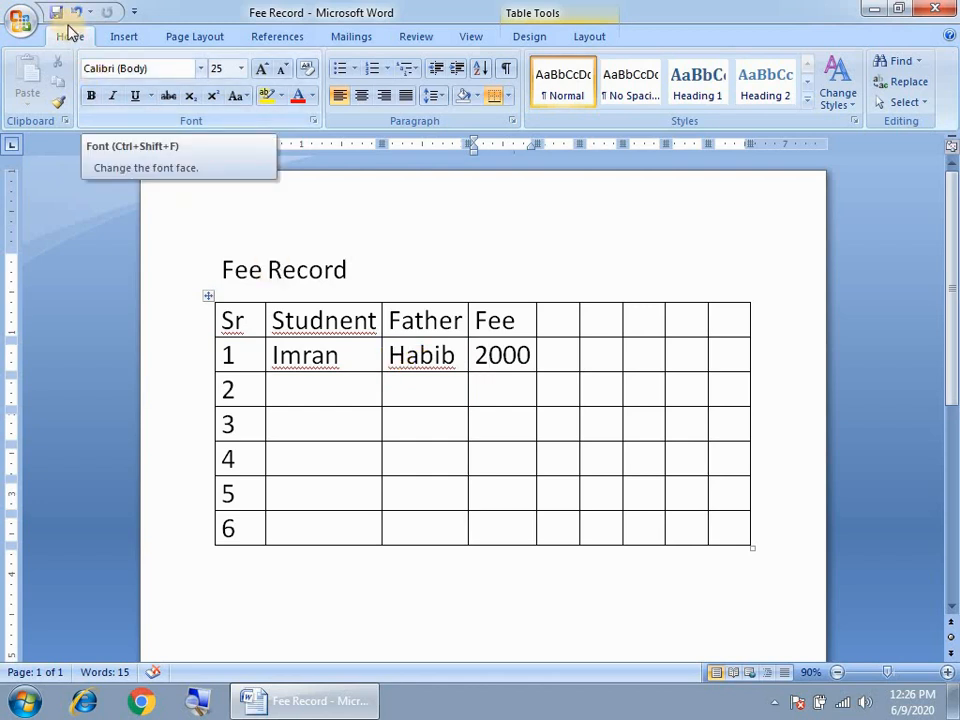
- Encrypt Fee Record with an opening password, entering it and then confirming it
click(15, 22)
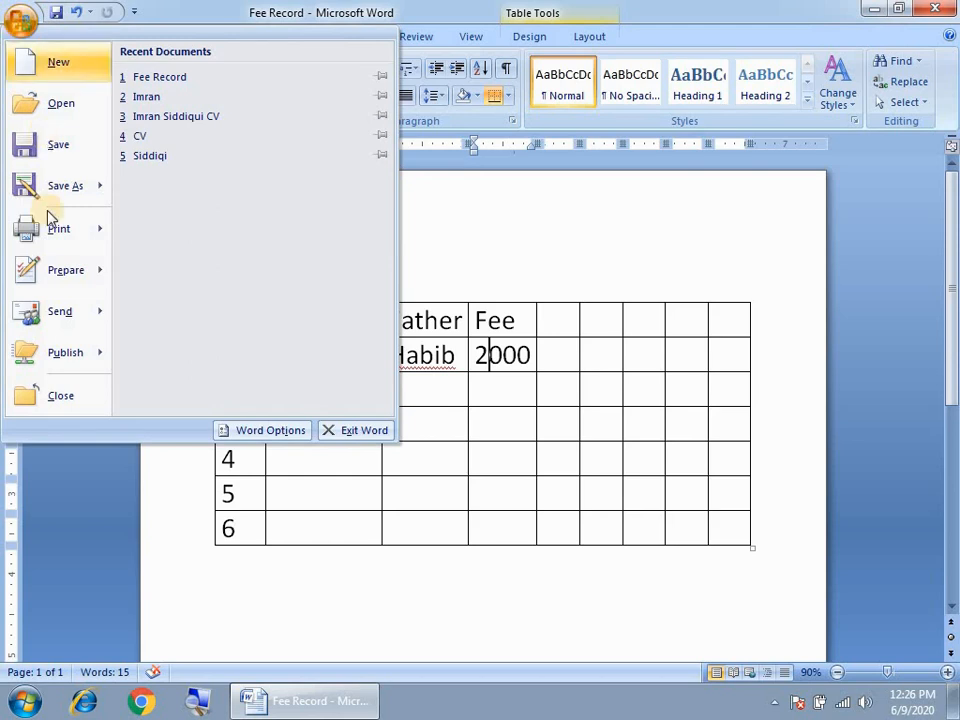
mouse_move(47, 268)
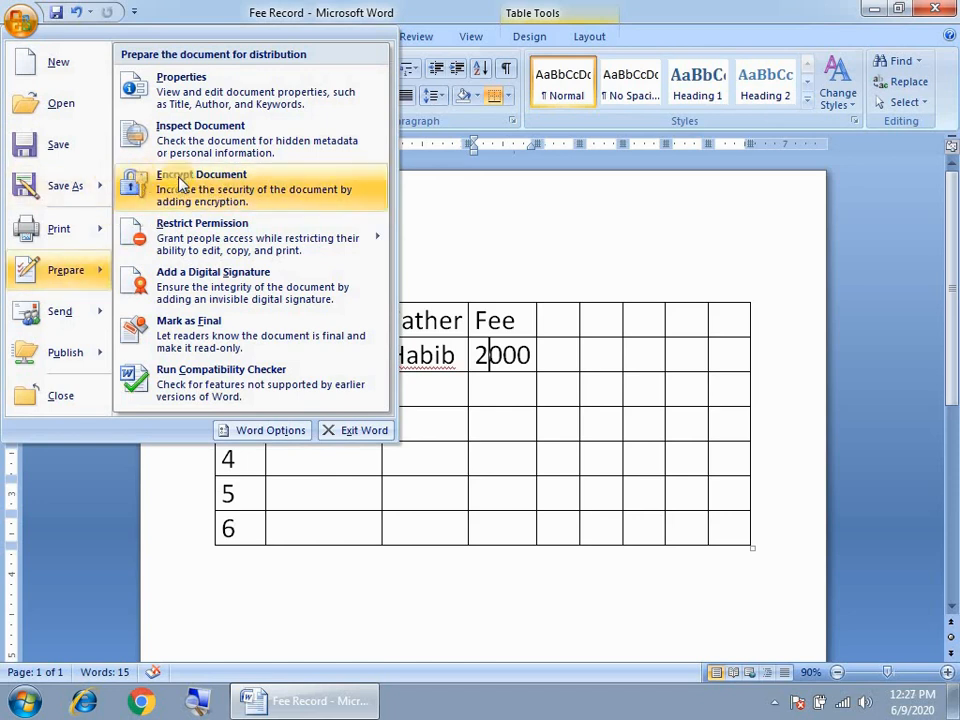
click(224, 188)
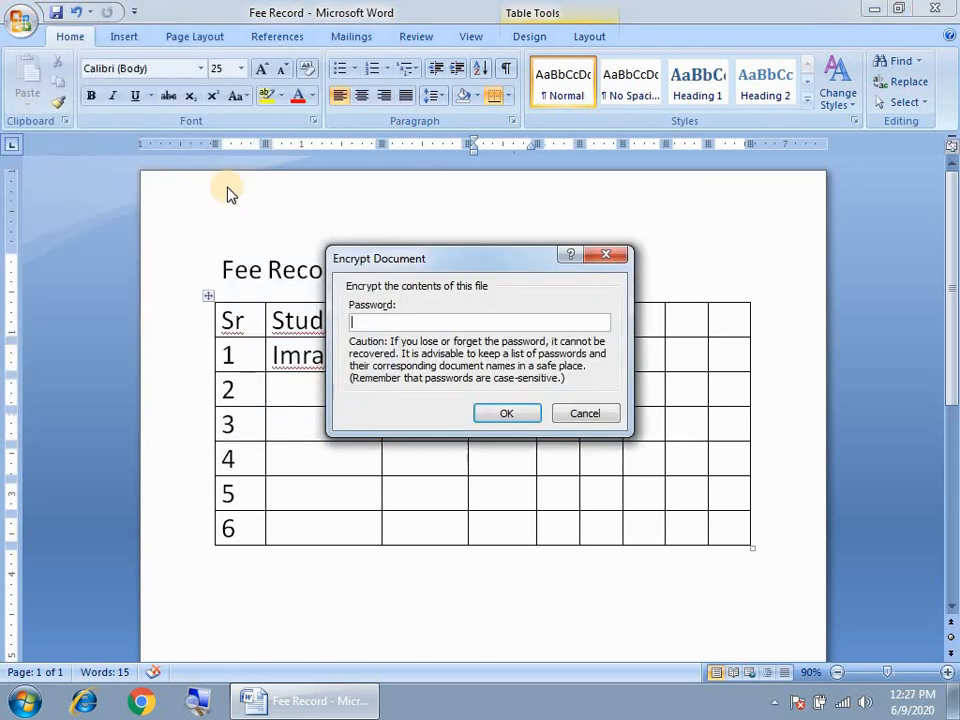
drag(416, 260, 401, 193)
click(391, 258)
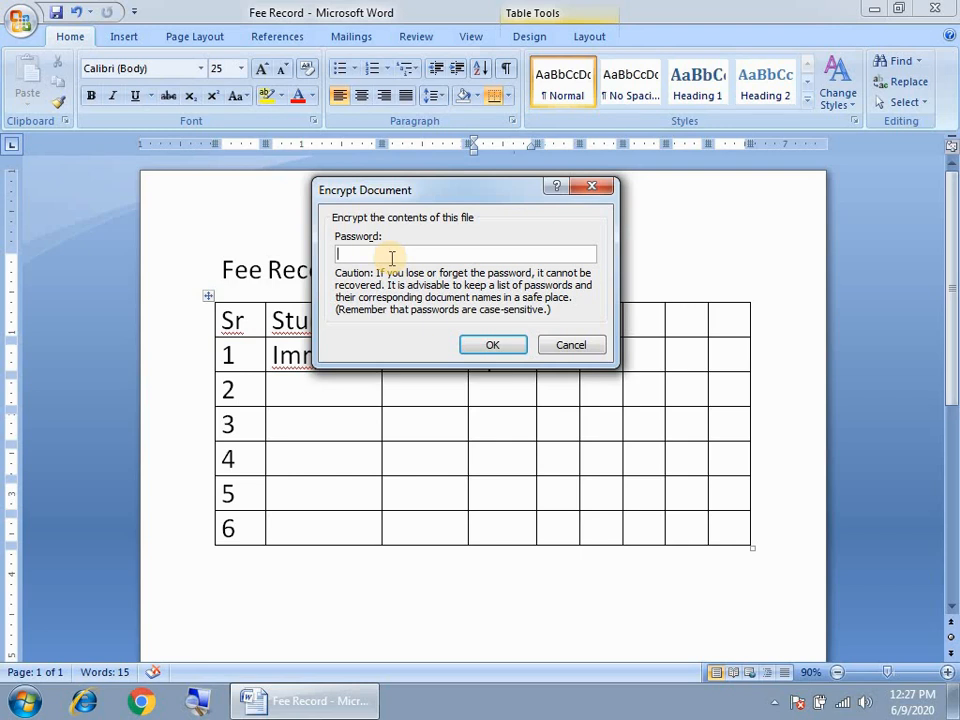
text(12345678)
click(492, 346)
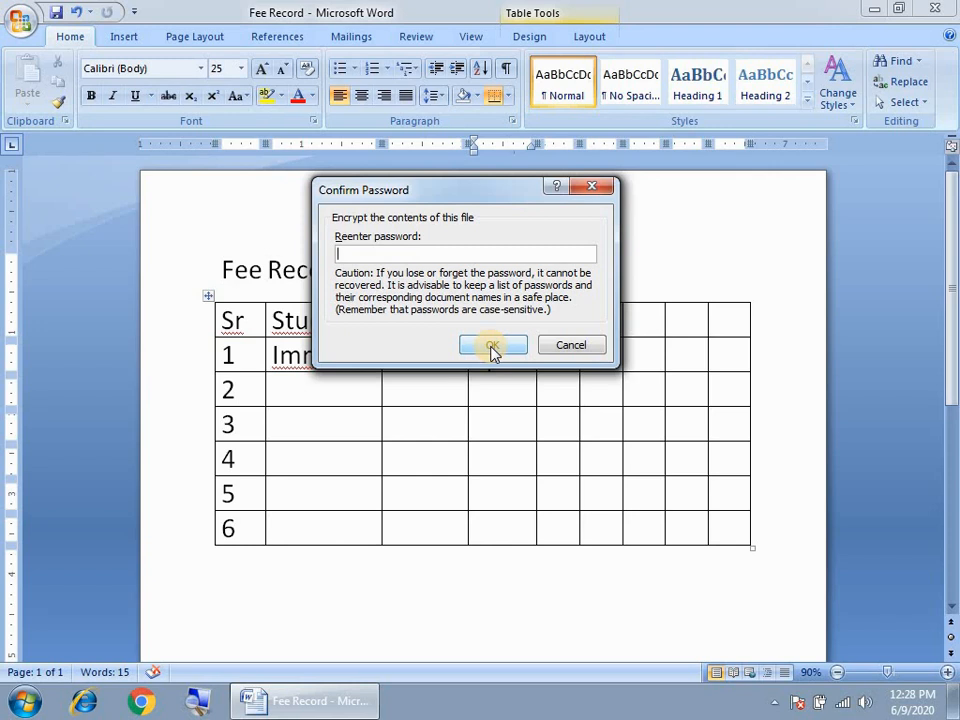
text(12345678)
click(493, 346)
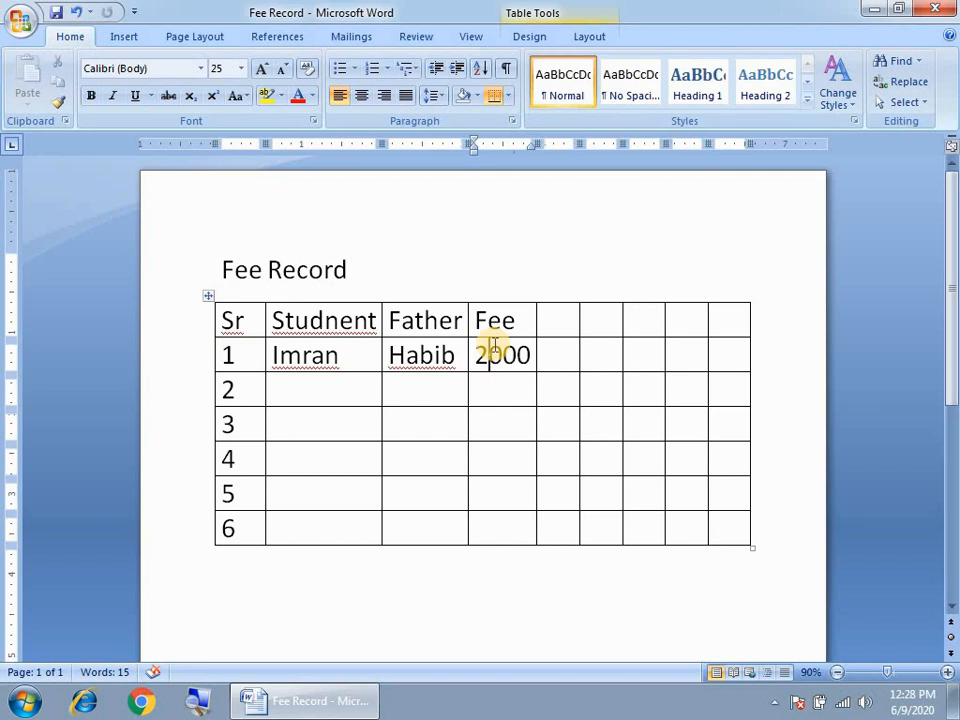
- Save the encrypted Fee Record, then close Word, choosing Yes to save changes
click(20, 20)
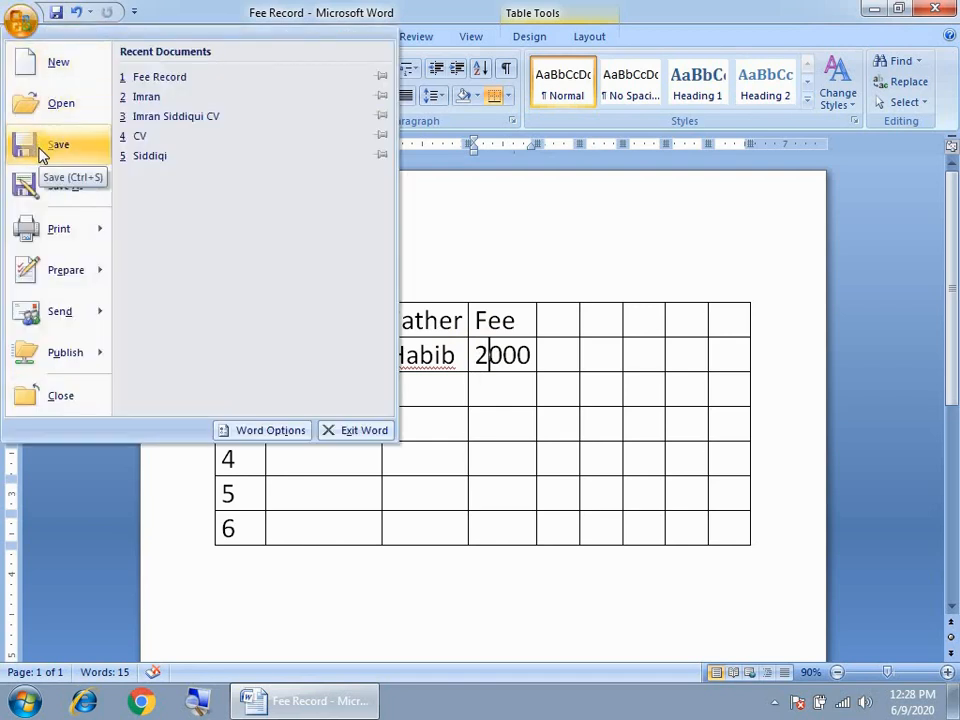
click(583, 371)
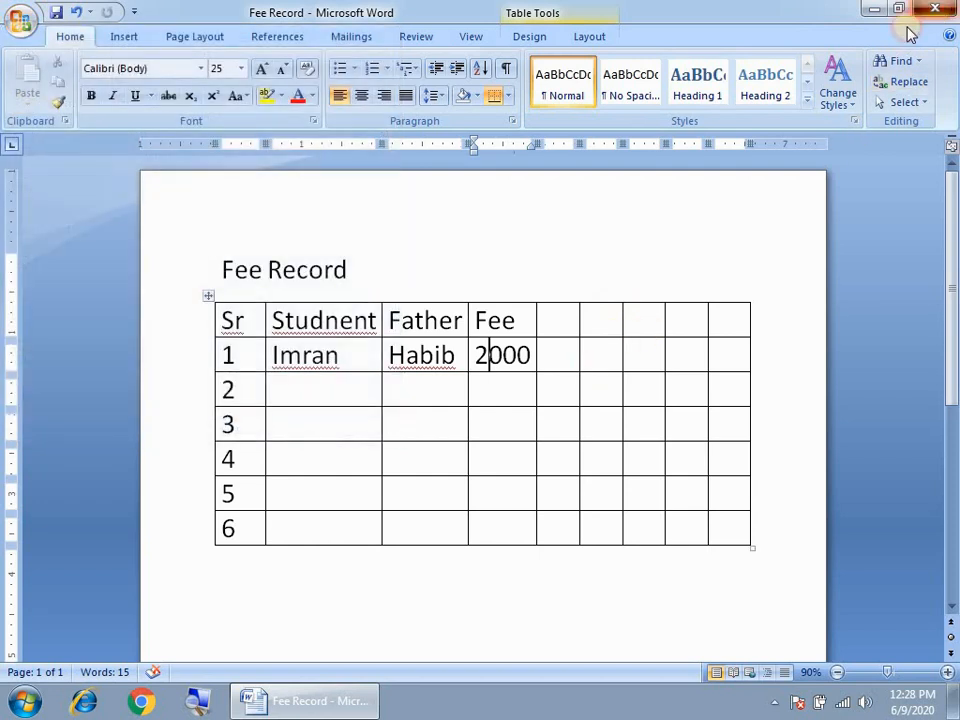
click(934, 9)
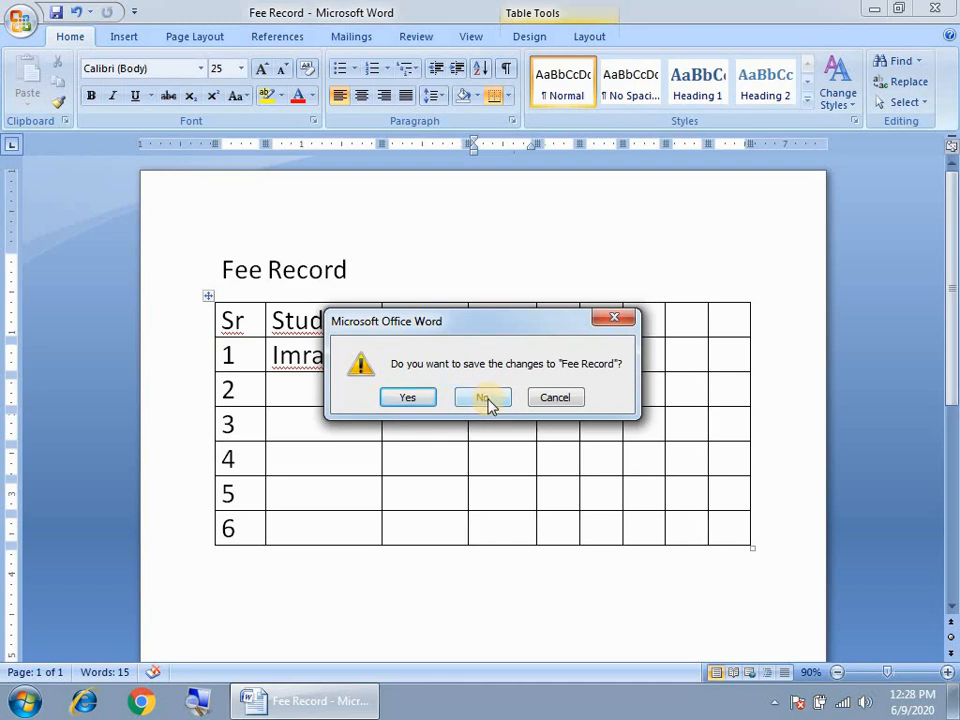
drag(475, 322, 488, 262)
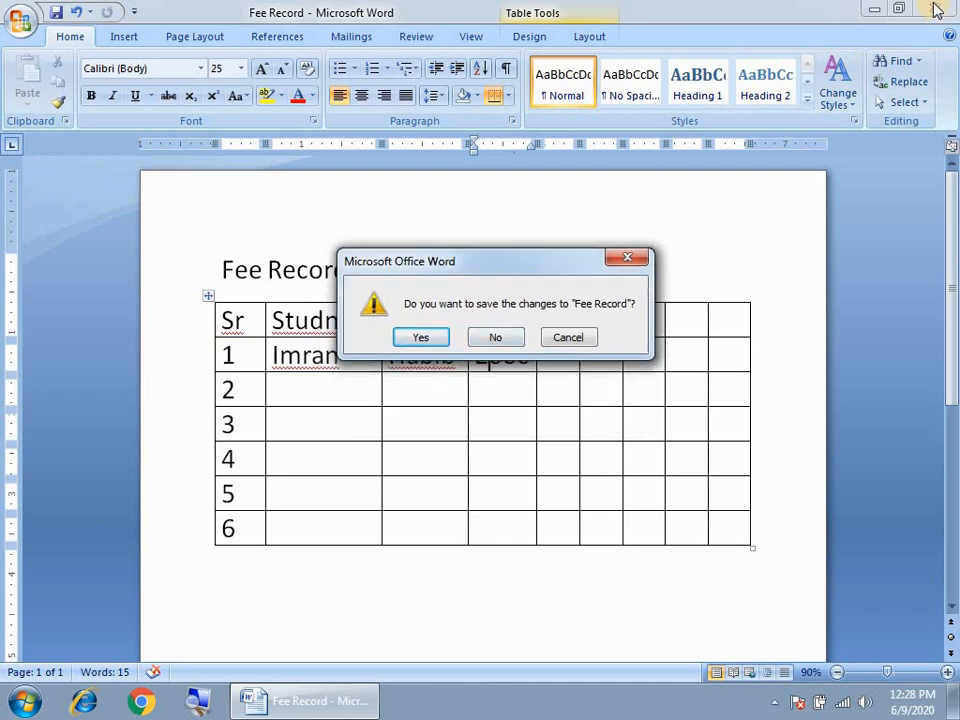
click(421, 340)
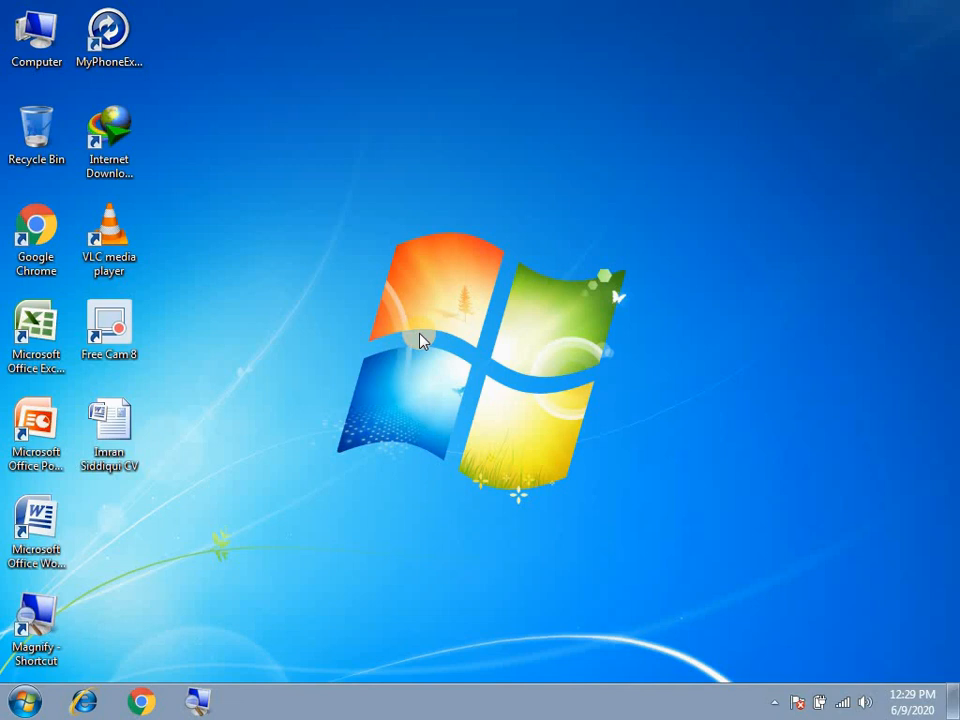
- Launch Word and stretch its window out to the screen edges
double_click(40, 526)
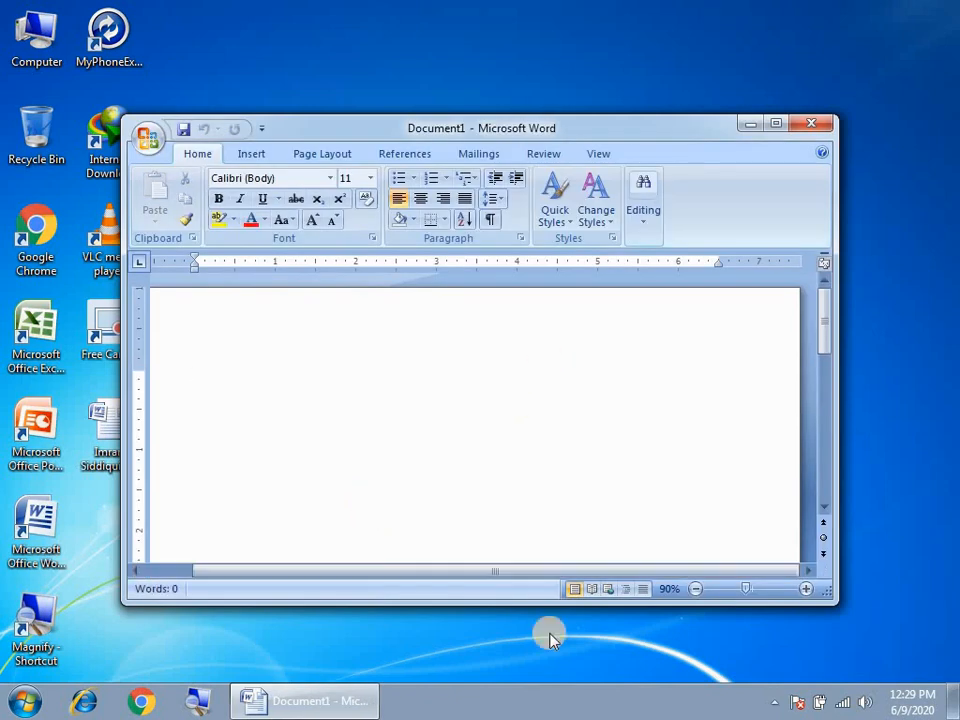
drag(501, 602, 492, 684)
drag(122, 250, 4, 249)
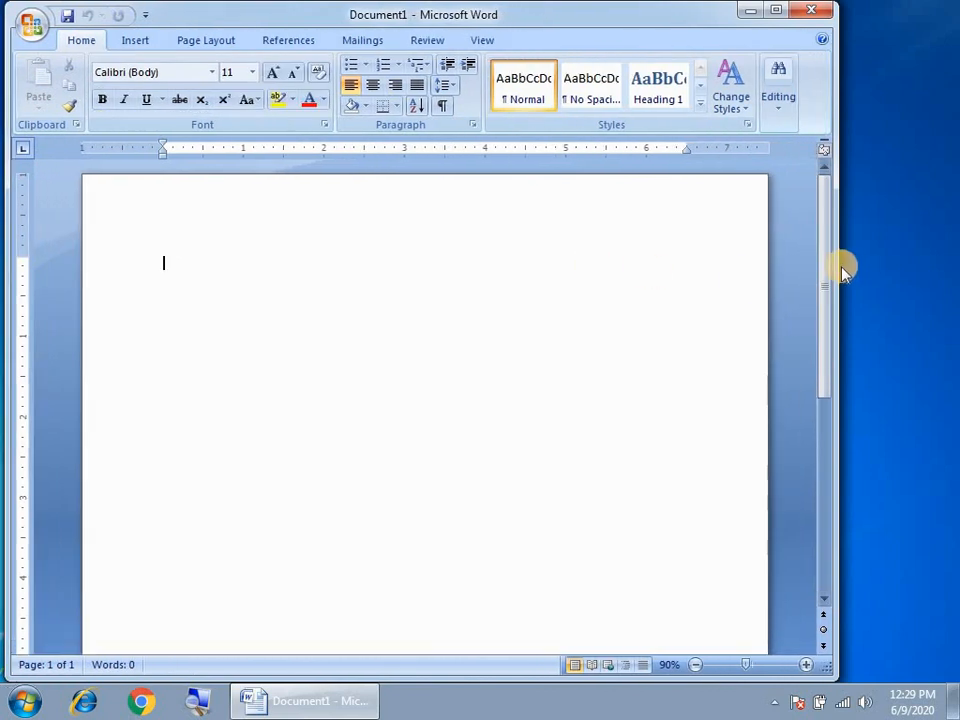
drag(836, 264, 959, 272)
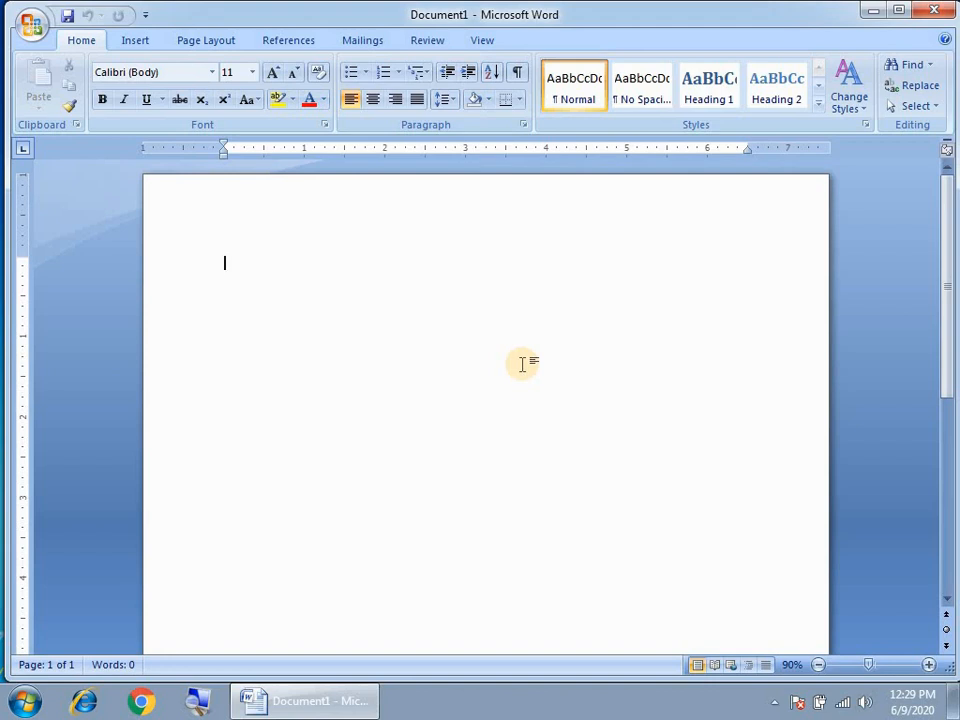
click(32, 36)
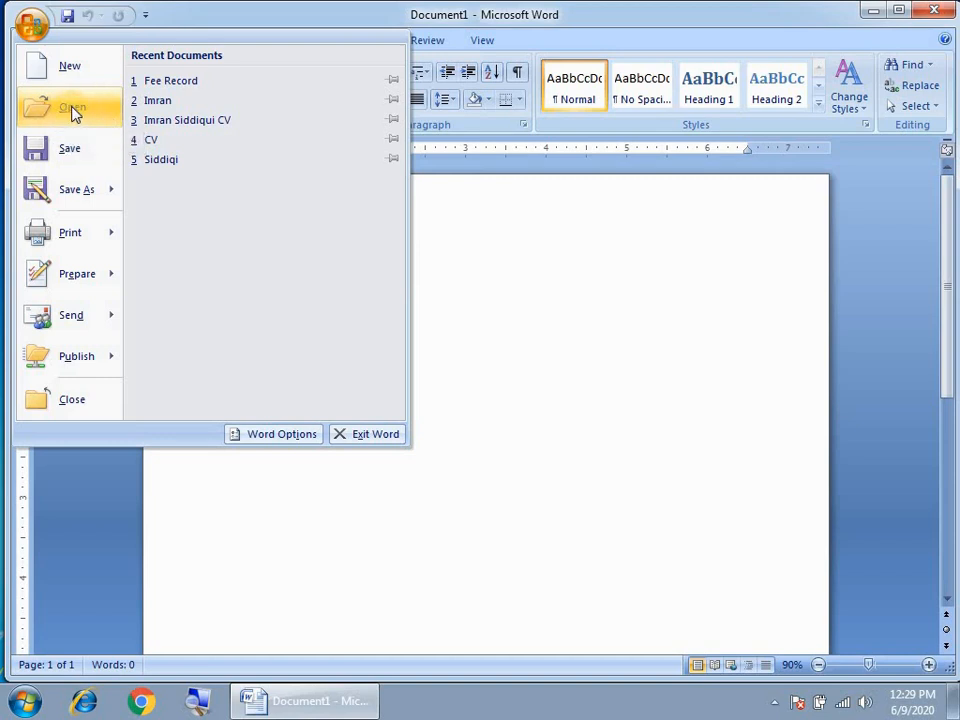
- Open Fee Record, unlock it with its password, and maximize the window
click(72, 110)
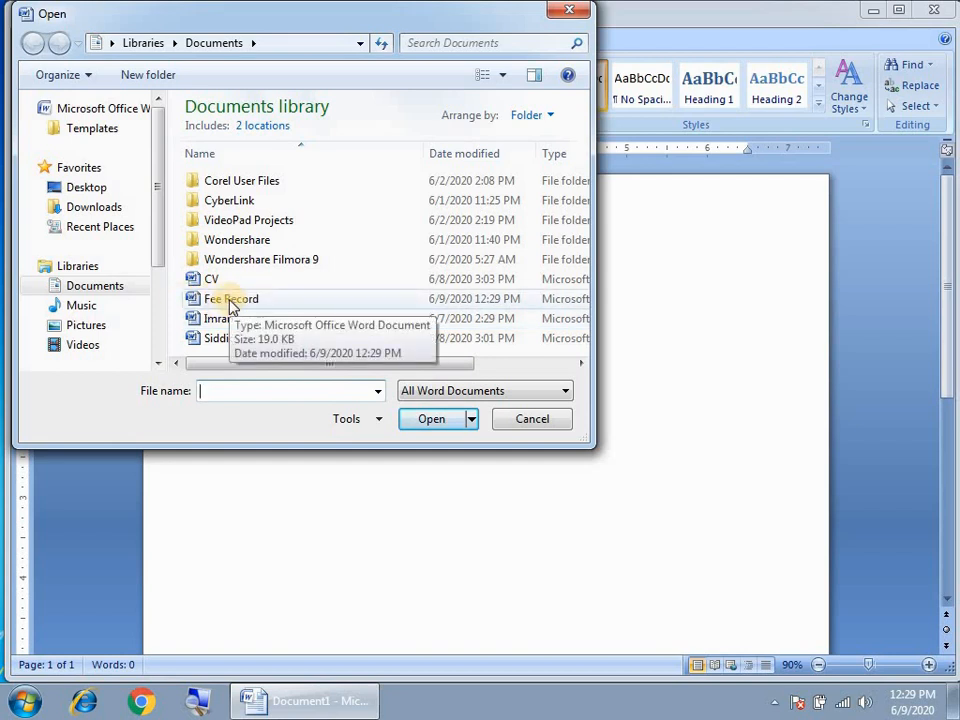
click(200, 303)
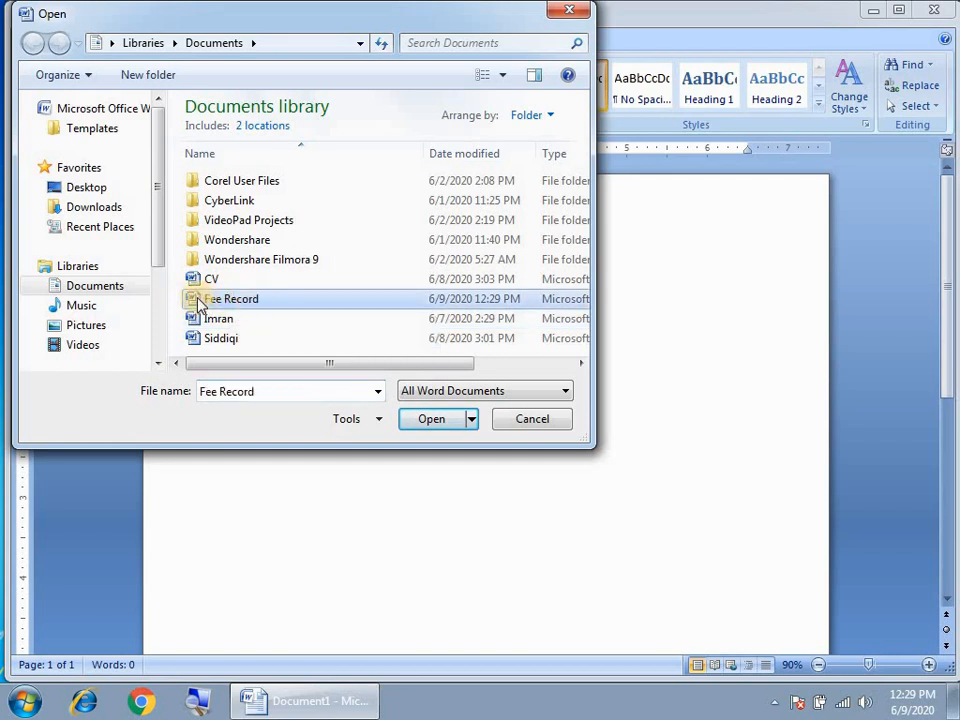
click(431, 421)
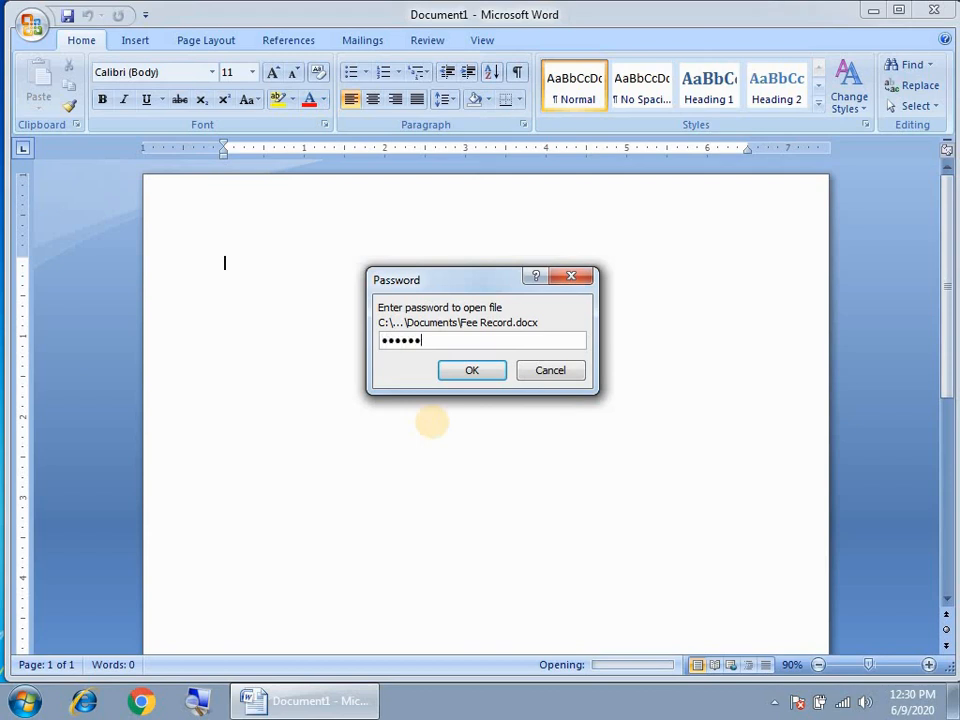
click(471, 372)
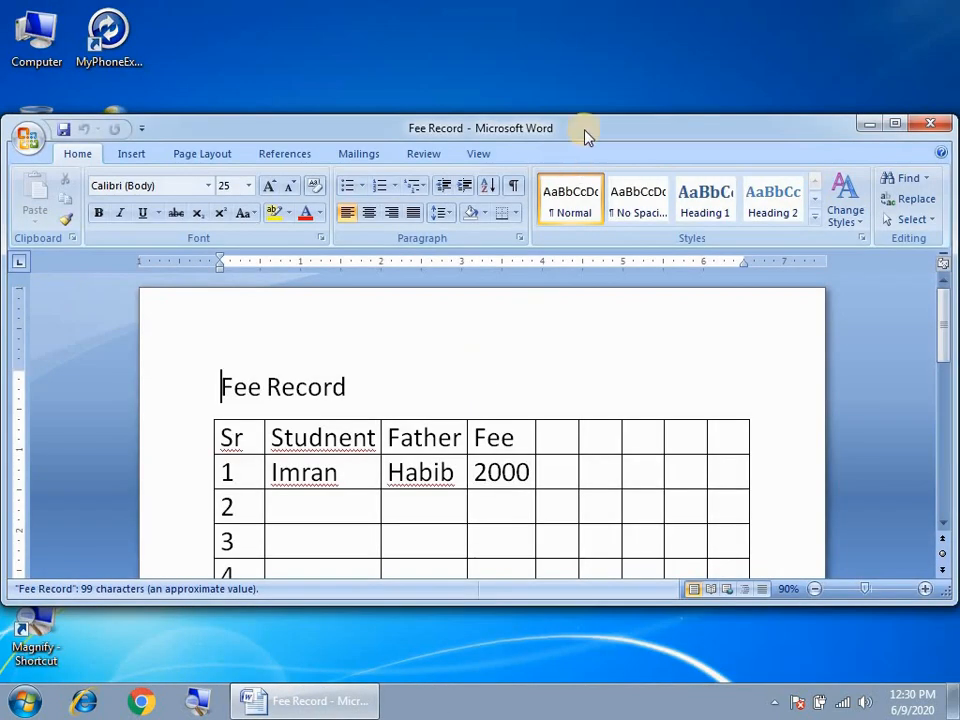
double_click(586, 137)
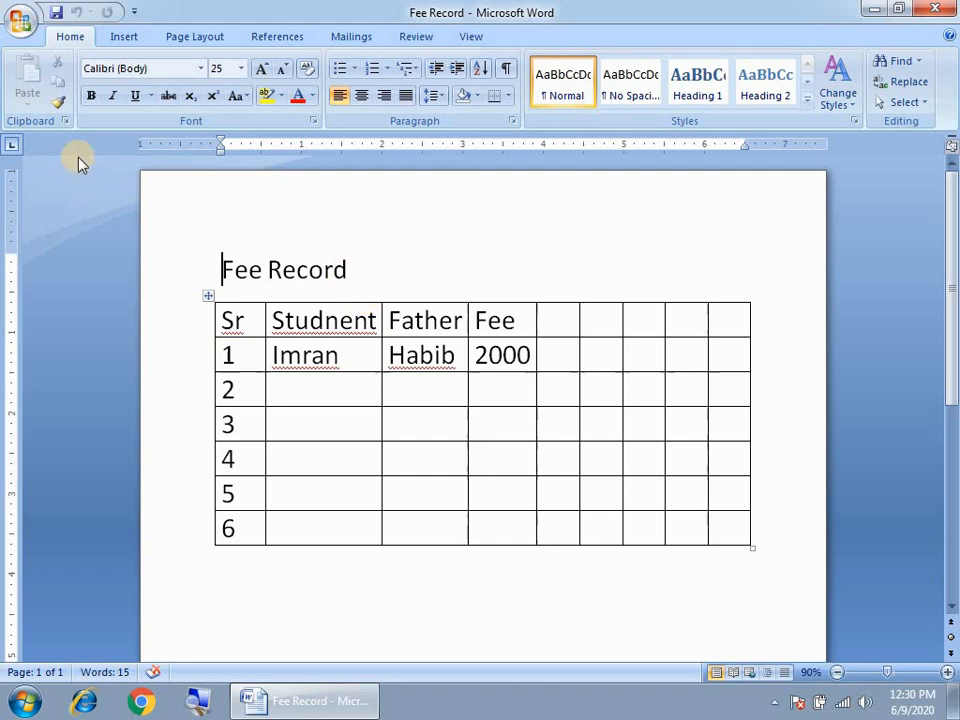
- Clear Fee Record's encryption password and save the unprotected document
click(21, 17)
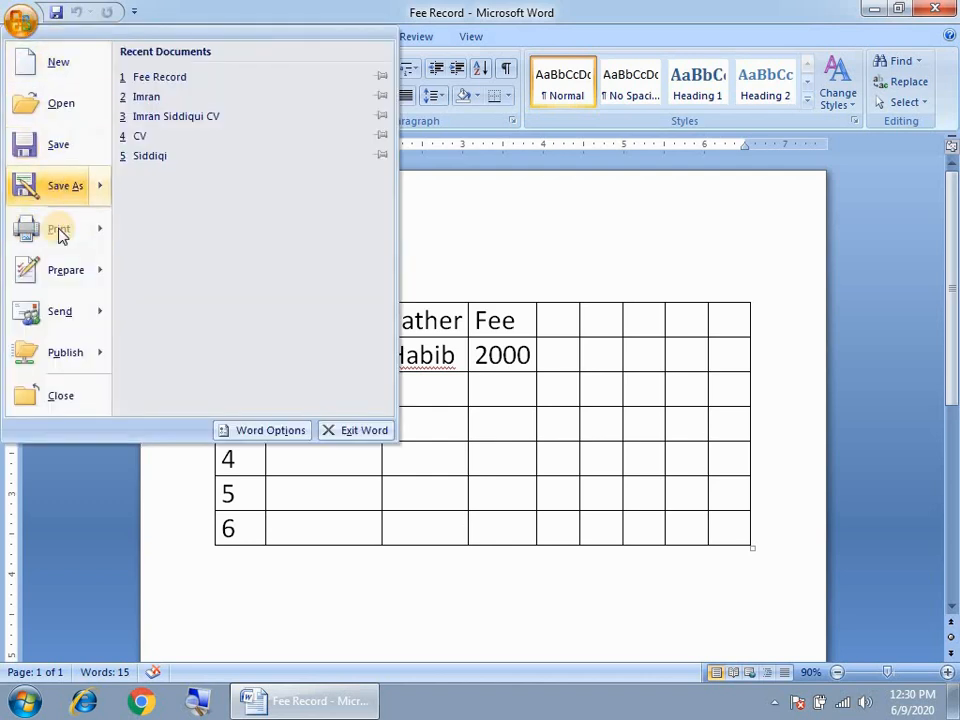
mouse_move(30, 275)
click(192, 203)
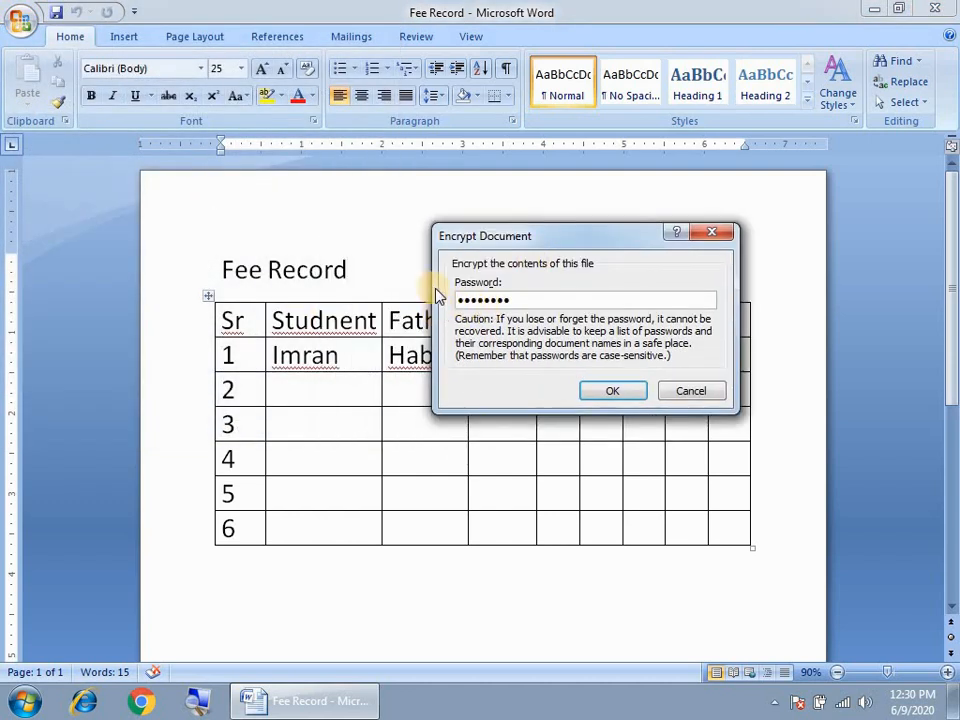
click(540, 302)
key(BackSpace)
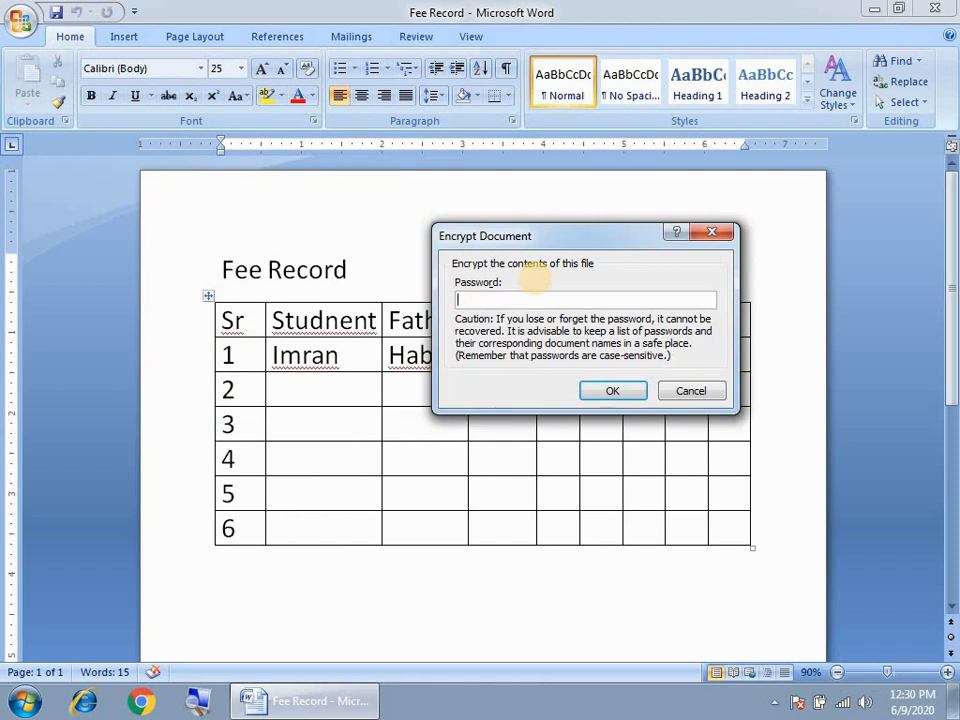
click(607, 390)
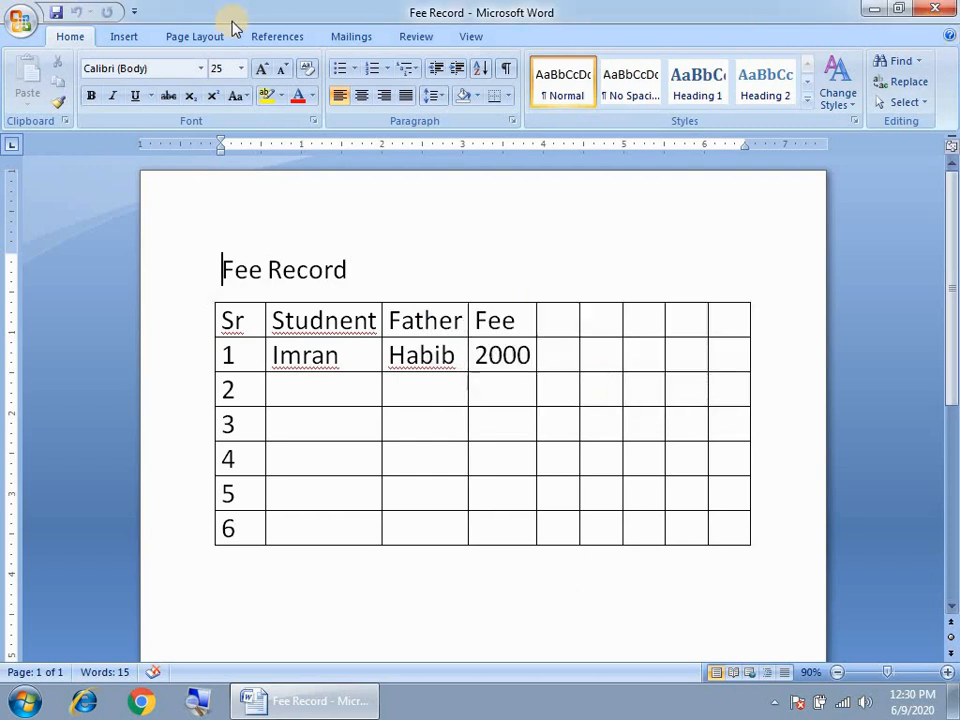
click(22, 20)
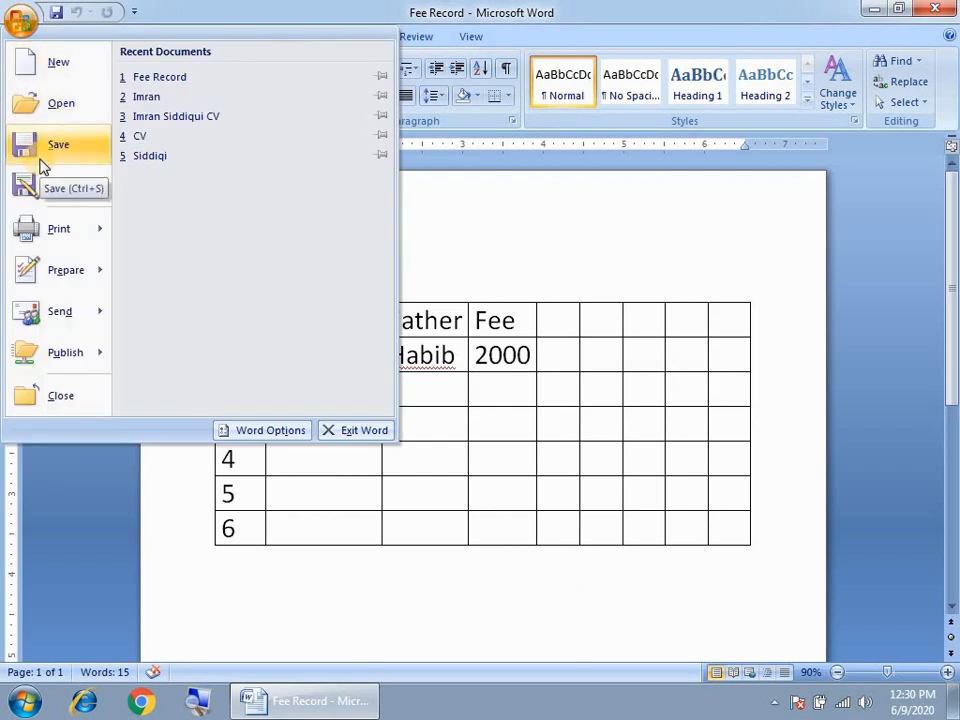
click(446, 247)
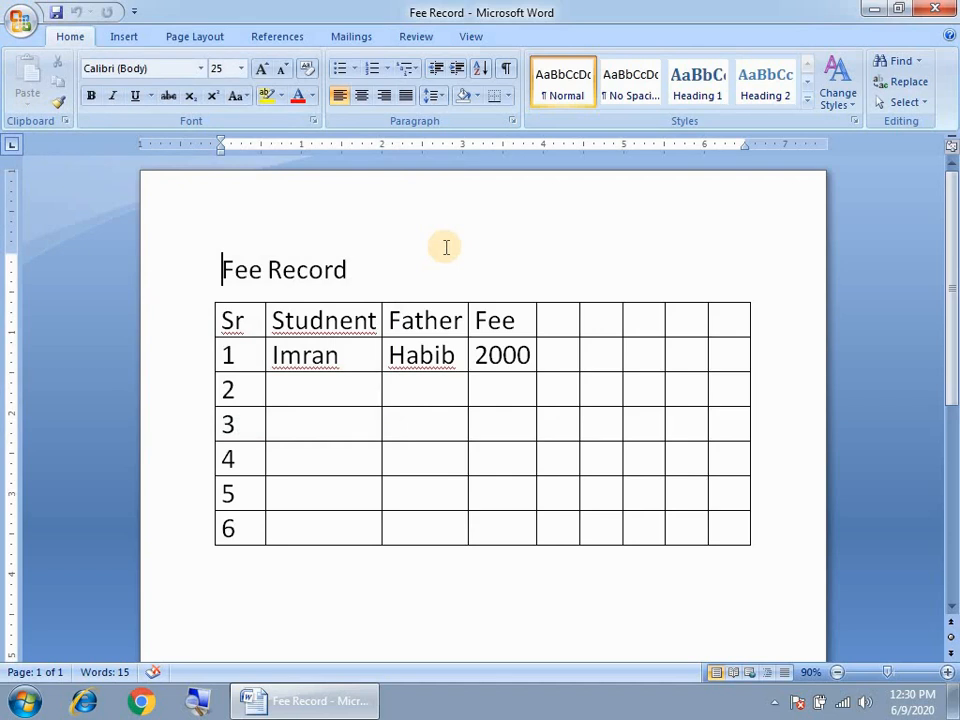
- Close Fee Record, saving changes, then relaunch Word in a maximized window
click(938, 11)
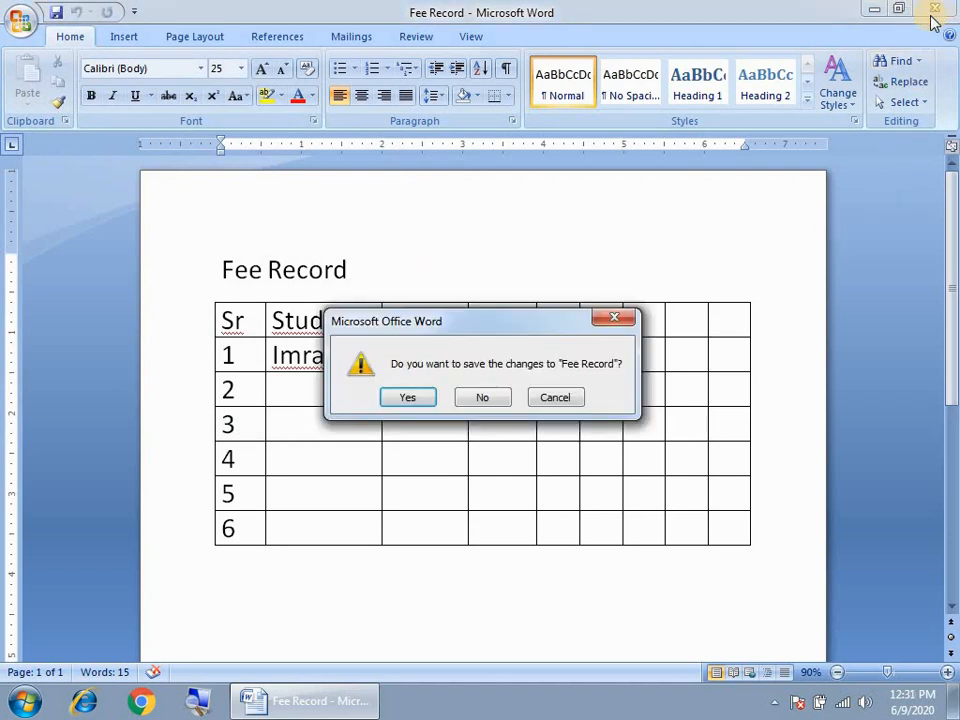
click(406, 398)
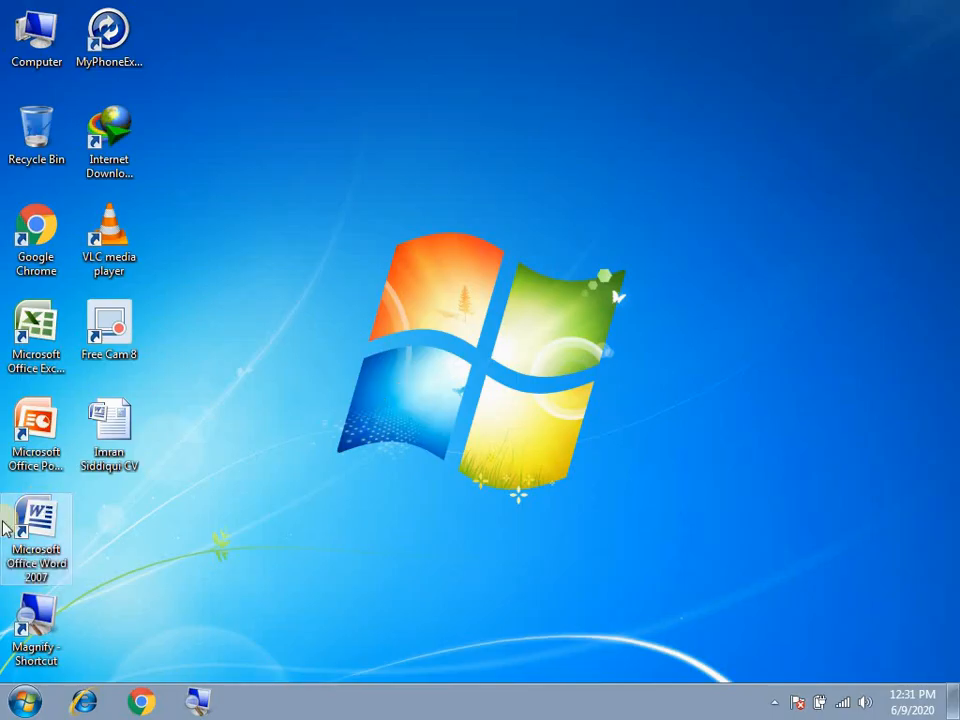
double_click(42, 522)
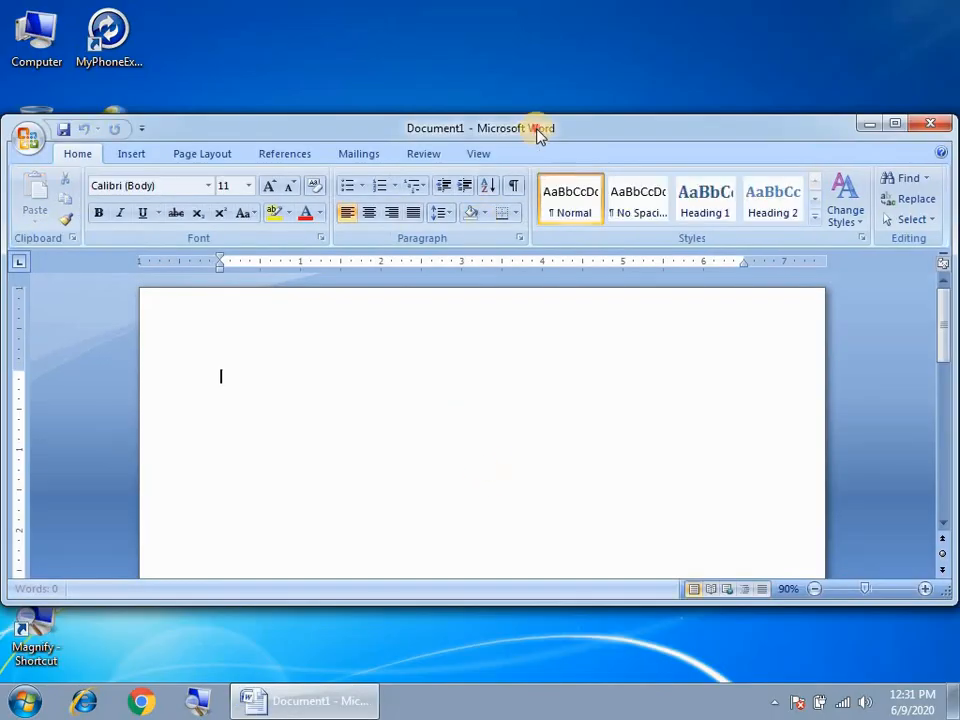
double_click(537, 135)
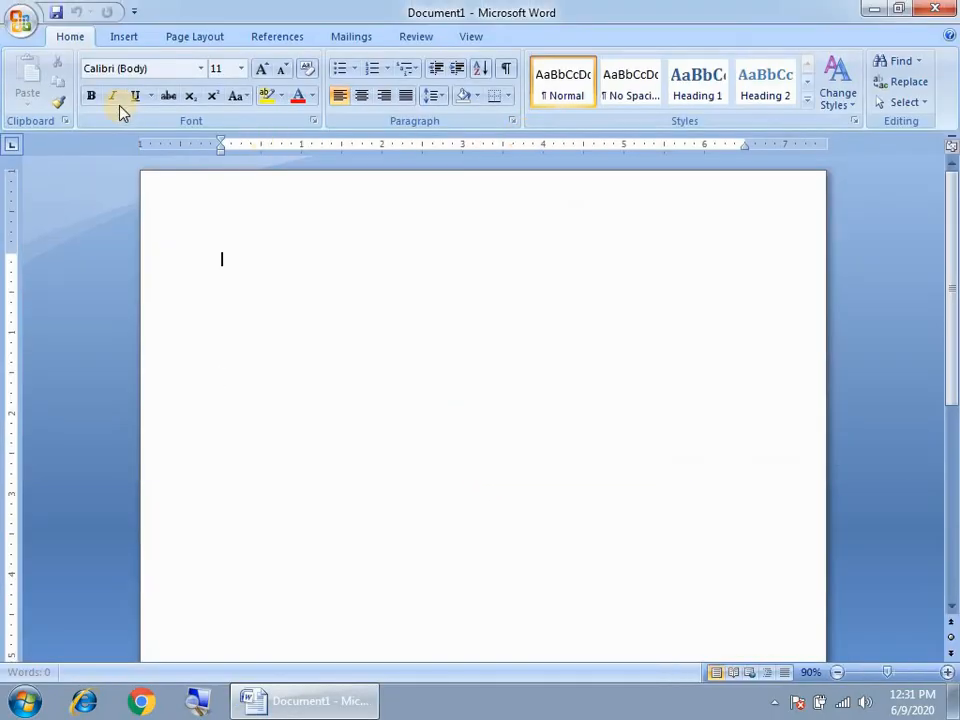
click(20, 18)
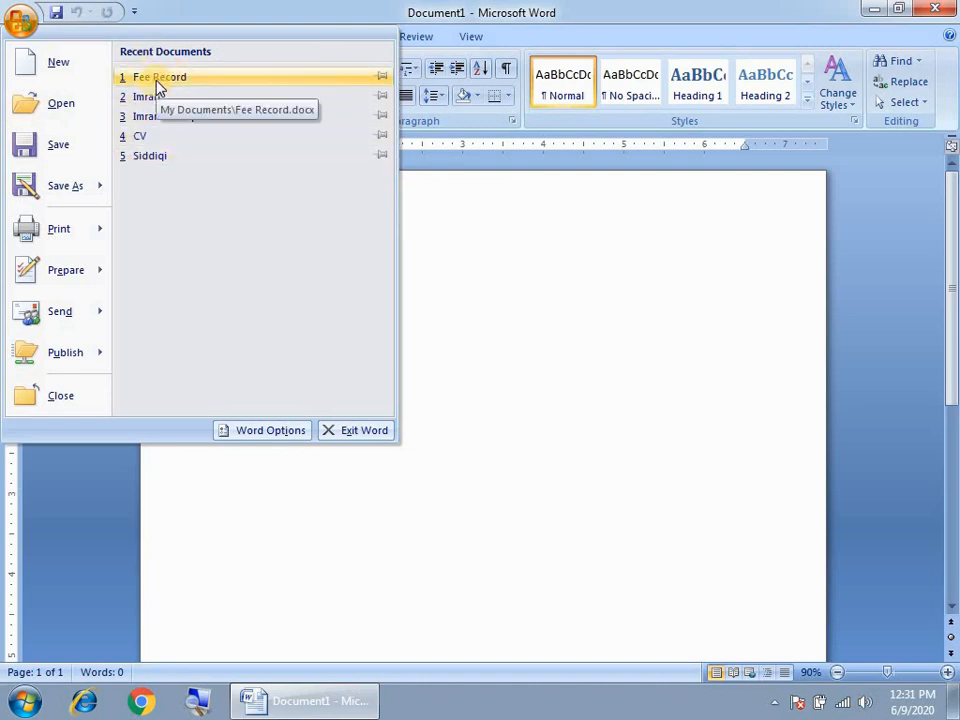
- Open Fee Record, maximize it, and delete all its contents with Ctrl+A and Delete
click(44, 108)
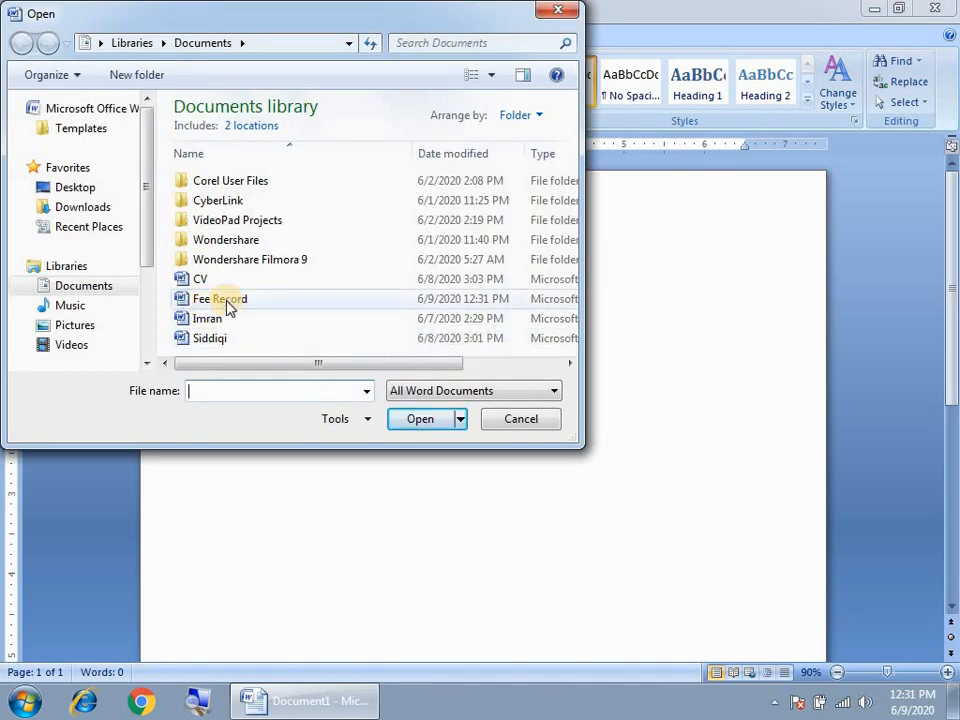
click(205, 302)
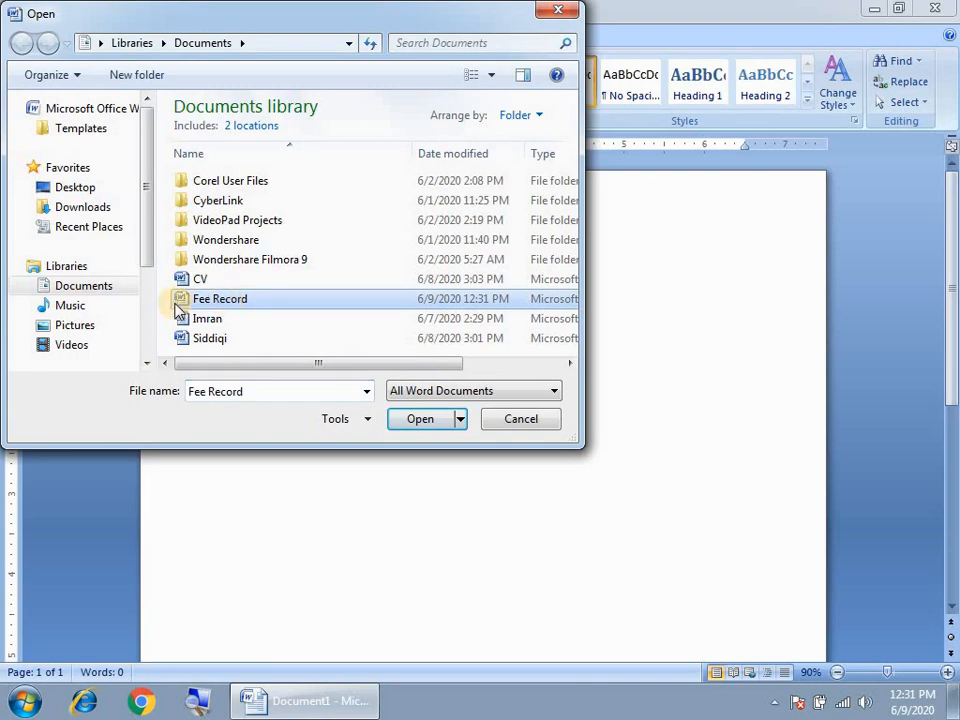
click(418, 420)
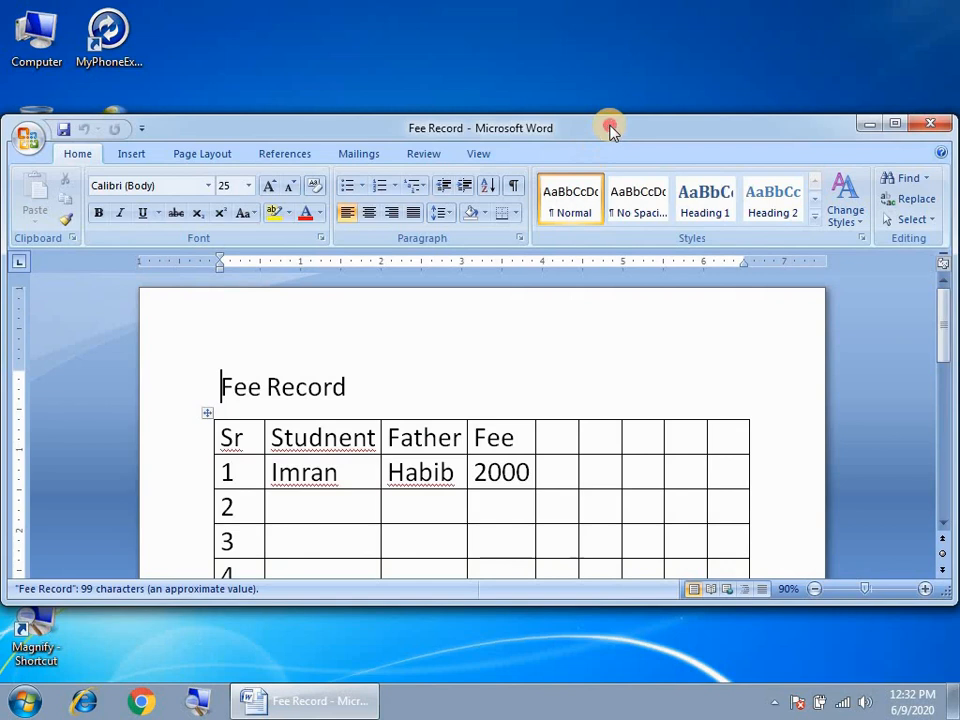
double_click(608, 125)
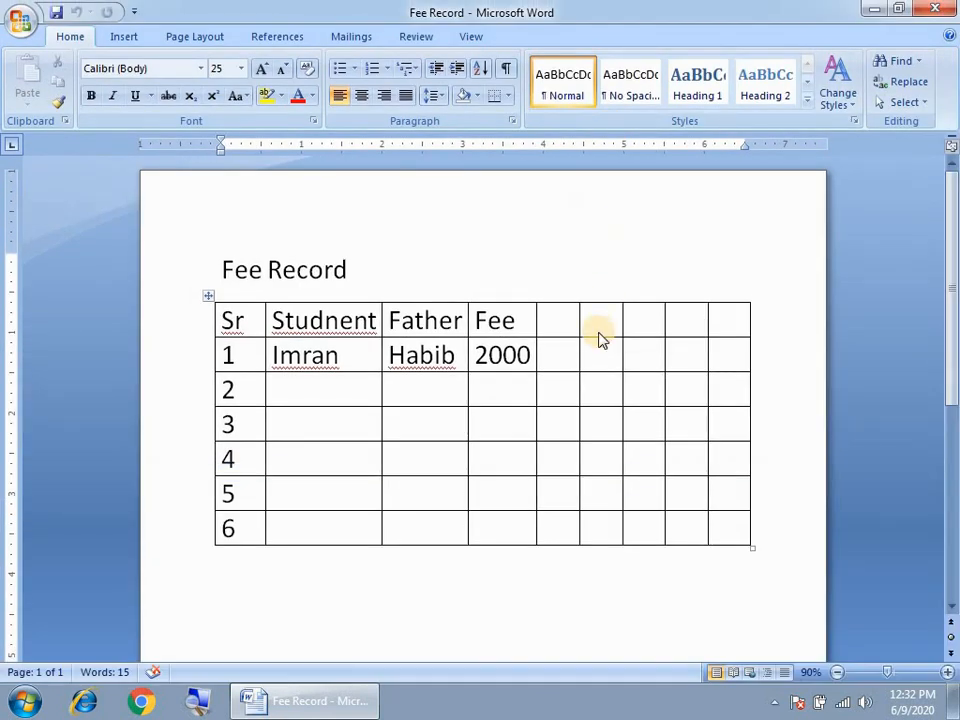
key(ctrl+a)
key(Delete)
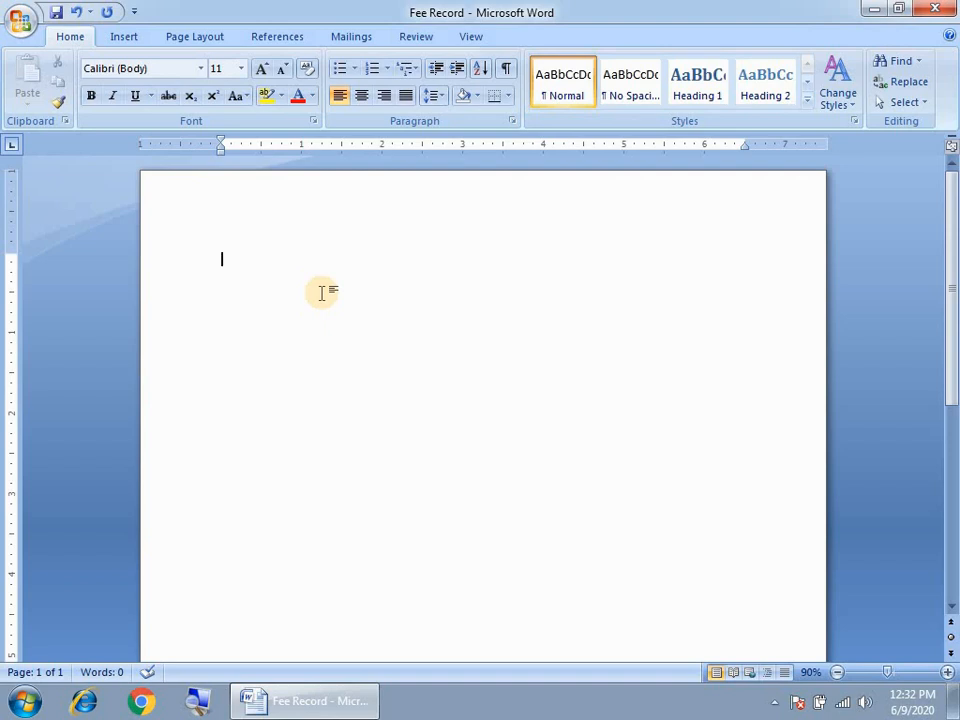
- Insert a =rand(1) sample paragraph, grow it to 22 pt and justify it
text(=rand(1))
key(Return)
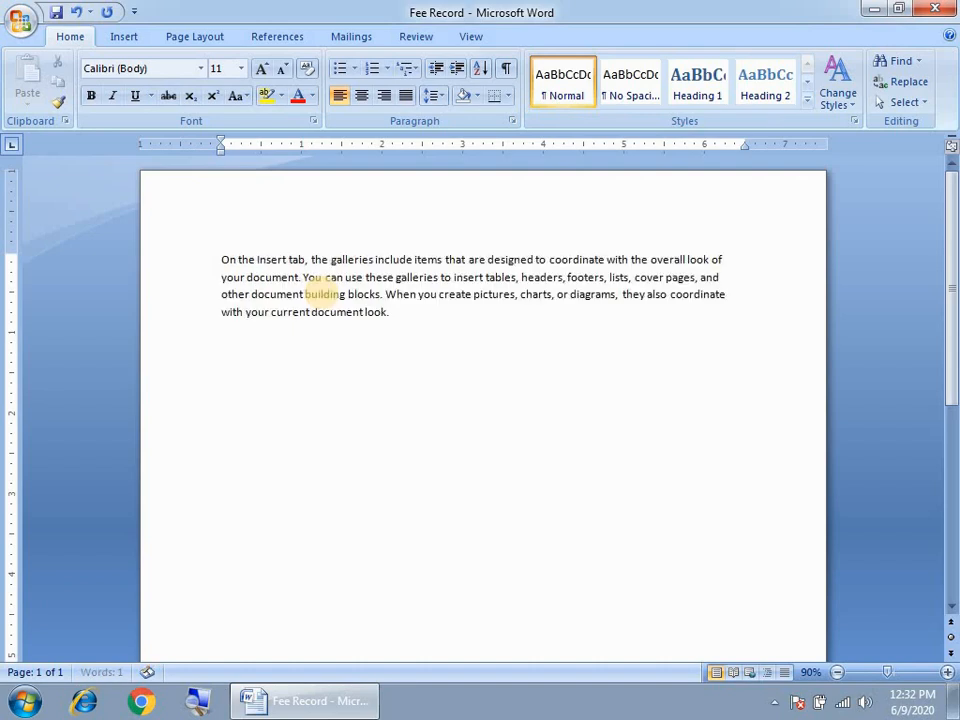
drag(472, 346, 175, 255)
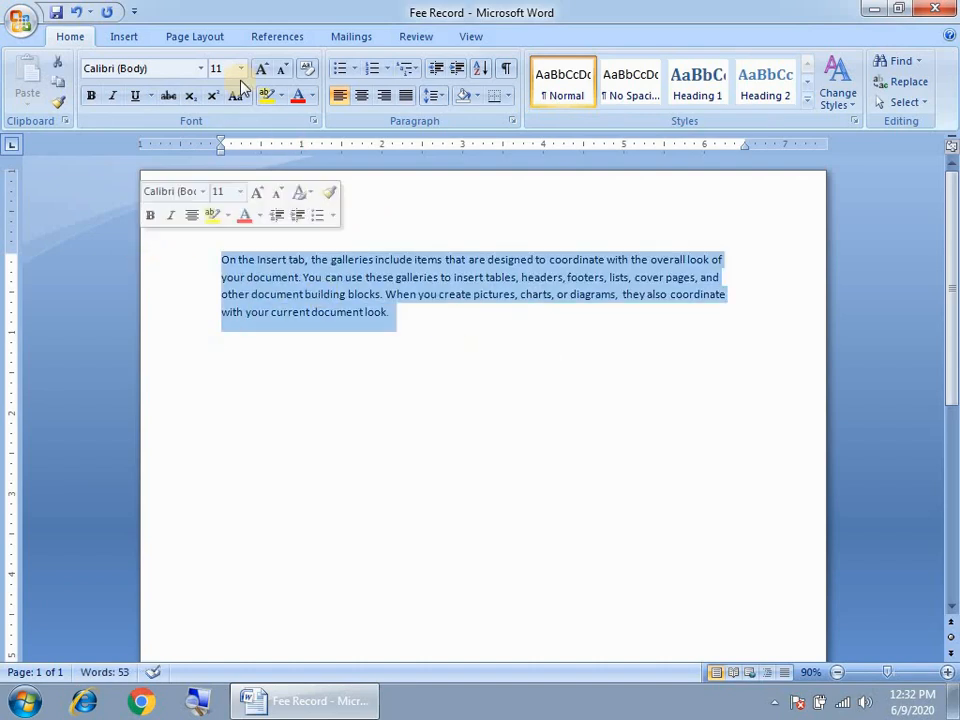
click(261, 68)
click(261, 68)
click(261, 68)
click(261, 68)
click(261, 68)
click(261, 68)
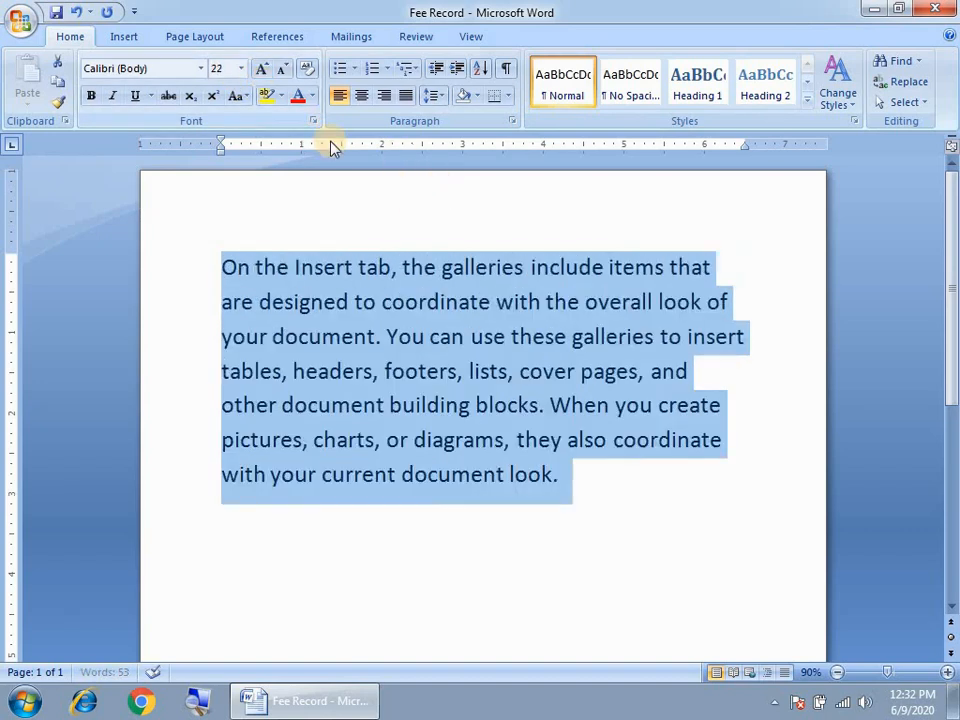
click(405, 95)
click(458, 440)
- Color the paragraph's first line red, then reselect exactly that line
drag(222, 266, 732, 272)
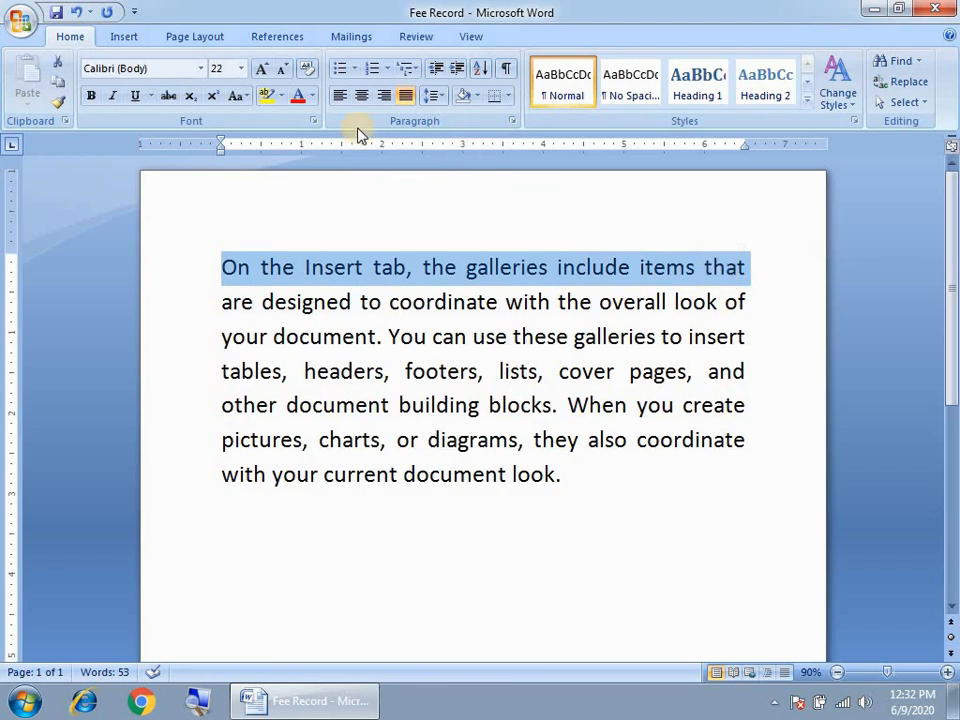
click(311, 96)
click(313, 258)
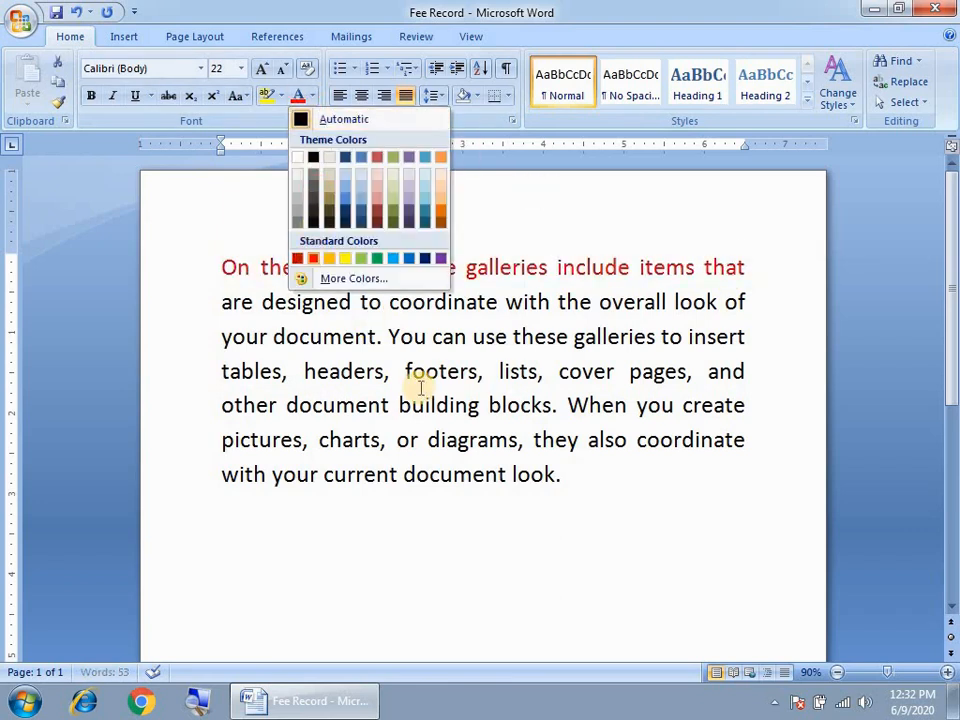
click(415, 372)
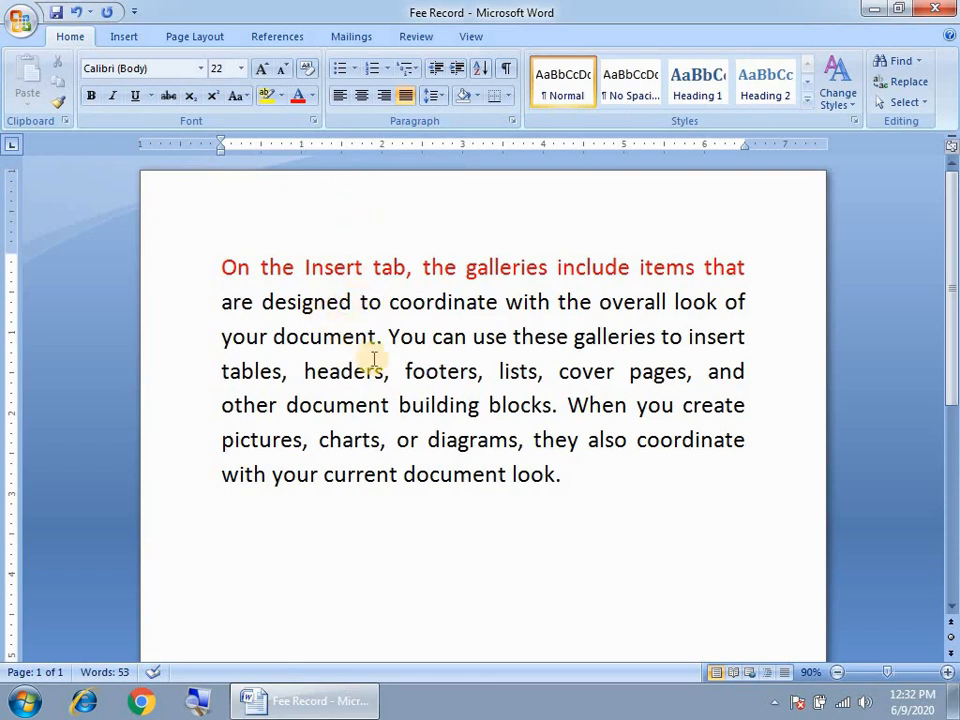
drag(223, 263, 355, 303)
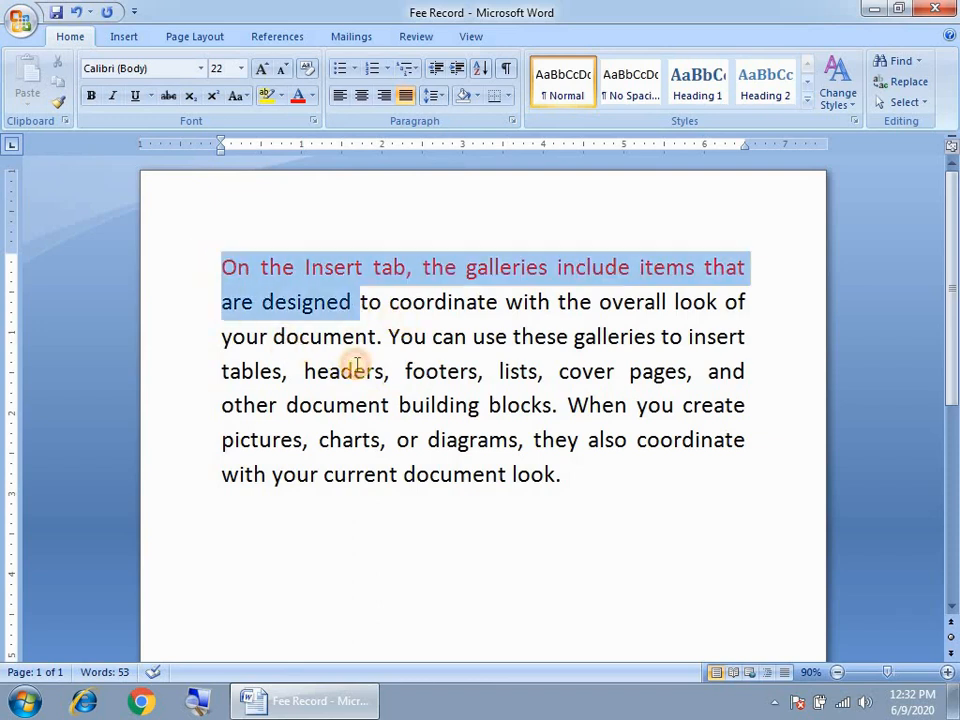
drag(355, 367, 561, 476)
click(249, 268)
drag(213, 268, 750, 262)
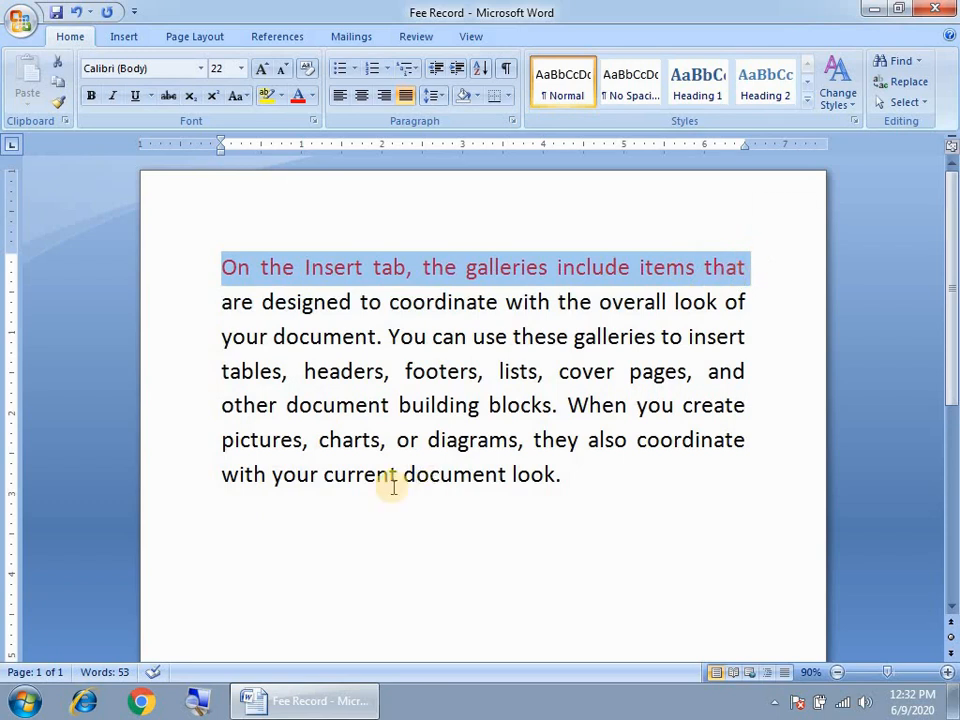
click(237, 526)
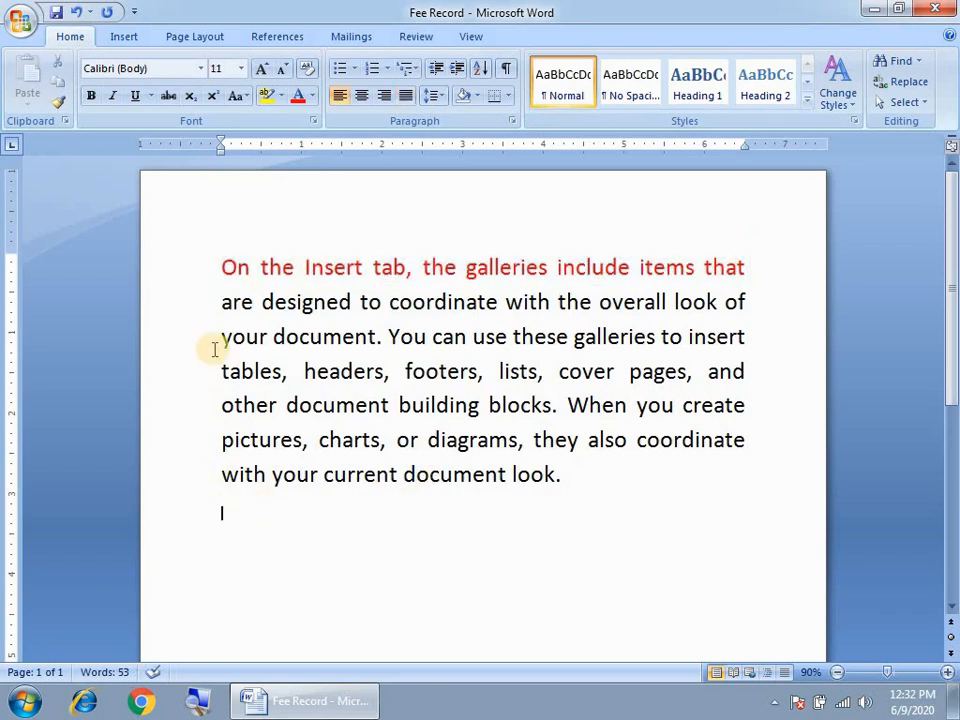
click(224, 268)
drag(270, 276, 731, 270)
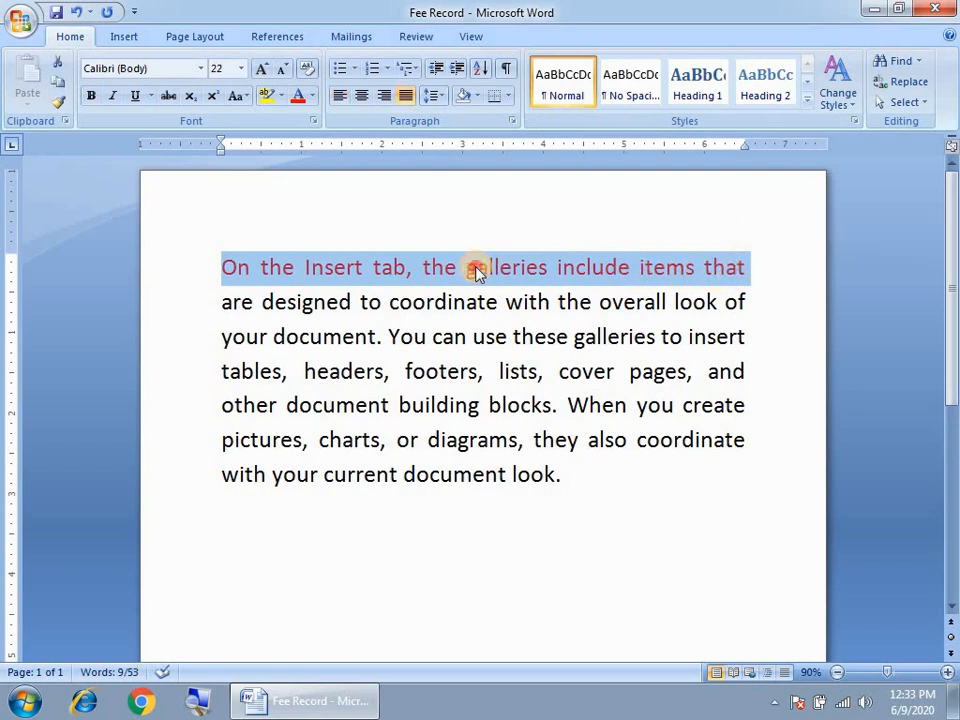
click(476, 270)
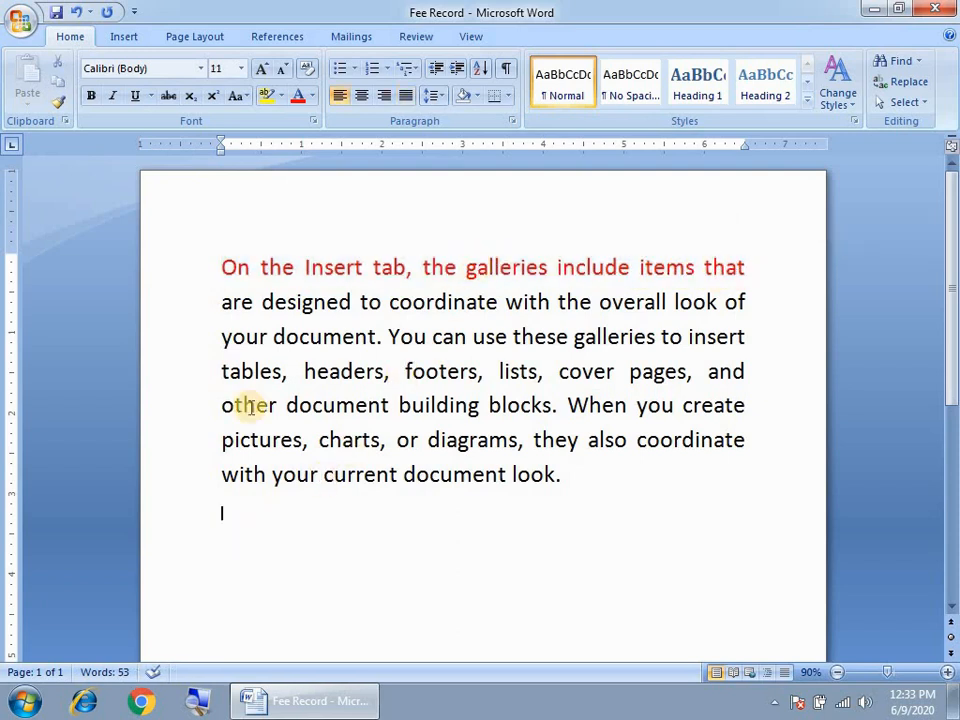
drag(222, 270, 712, 278)
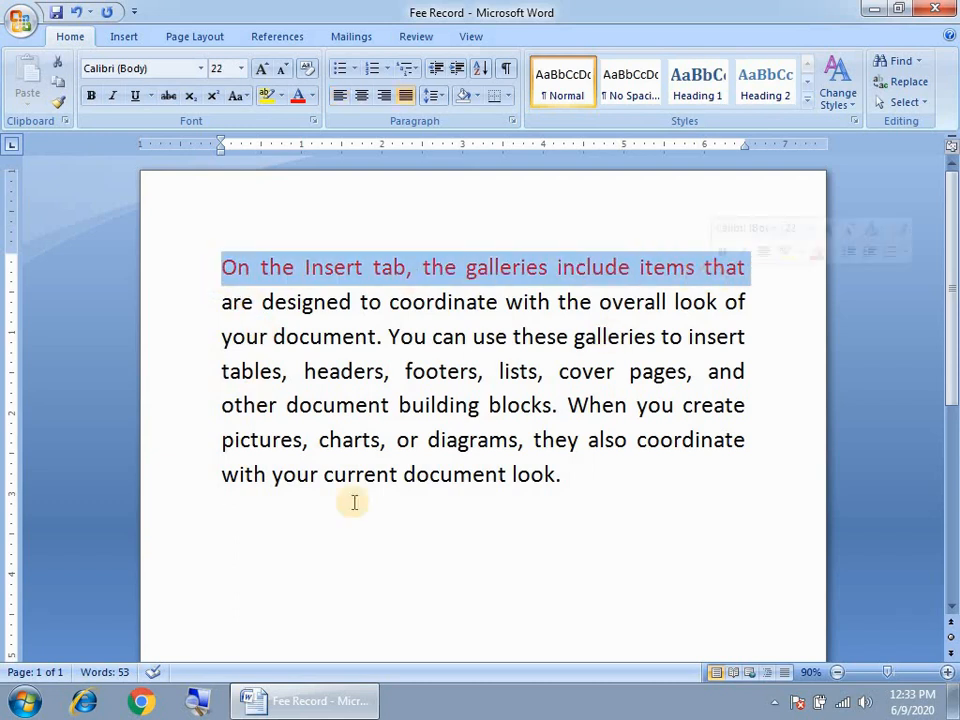
click(214, 527)
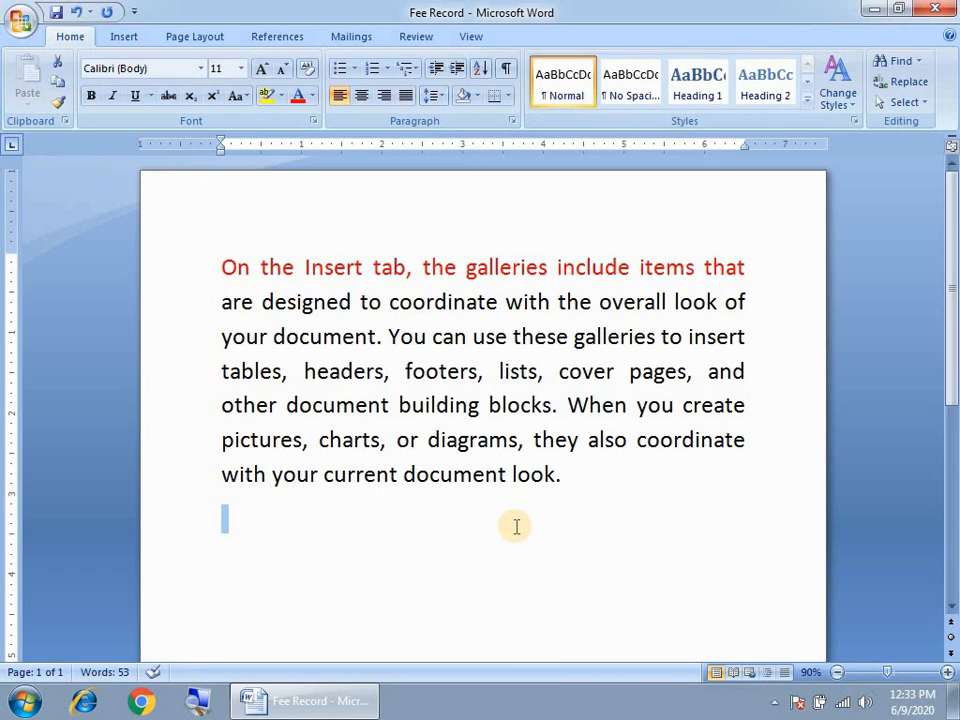
click(386, 373)
click(214, 268)
drag(338, 267, 748, 268)
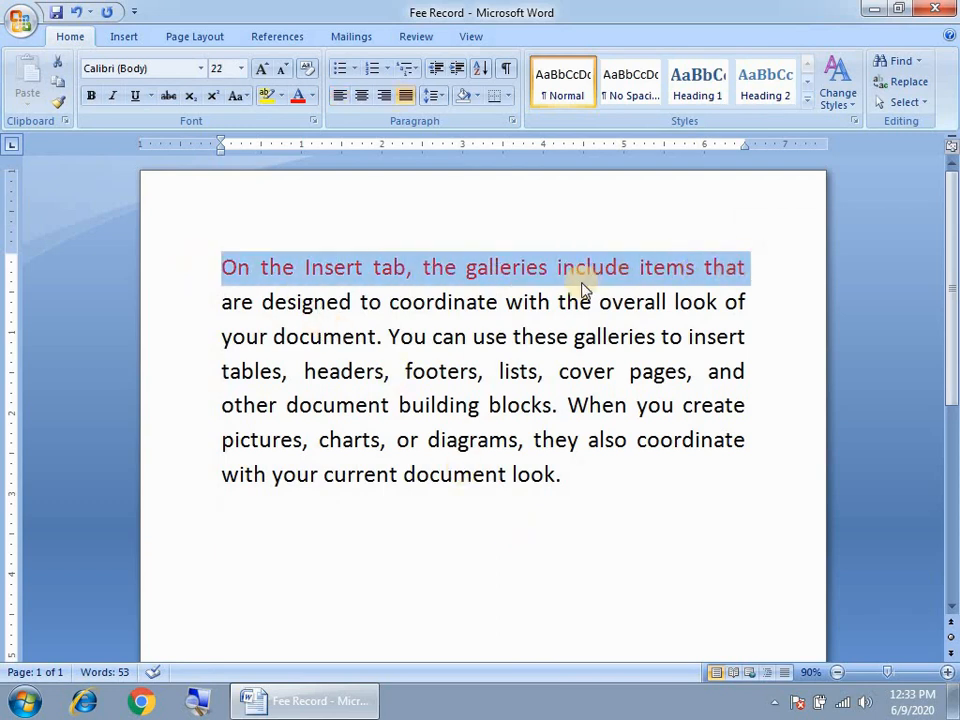
click(580, 280)
click(234, 544)
drag(220, 276, 744, 272)
drag(222, 272, 744, 273)
click(234, 536)
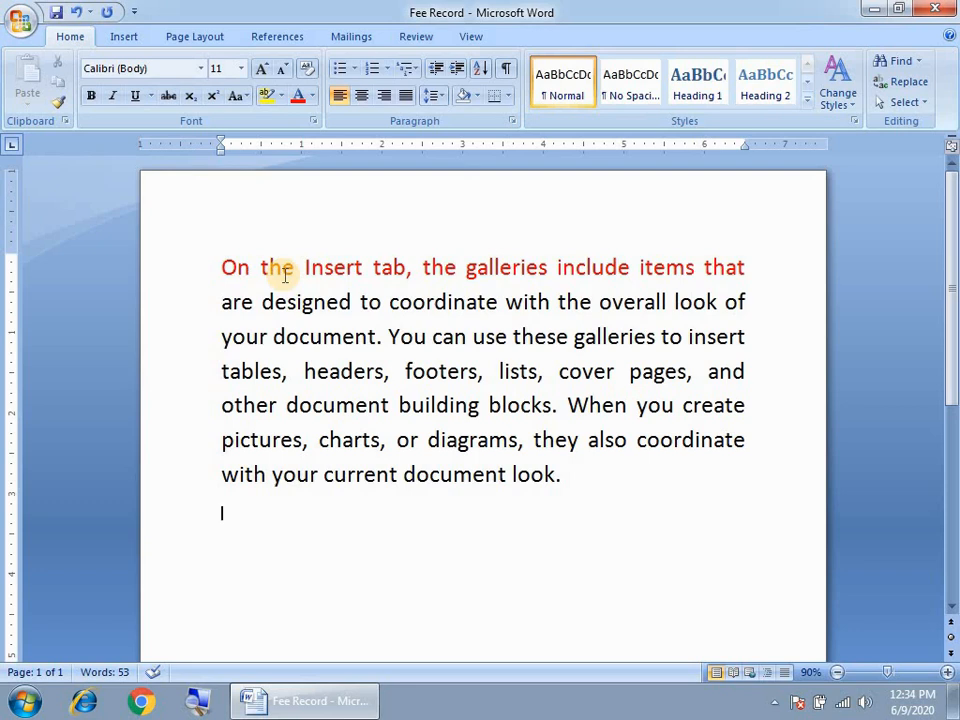
- Copy the red first line of the paragraph
drag(750, 272, 229, 261)
click(231, 542)
click(663, 405)
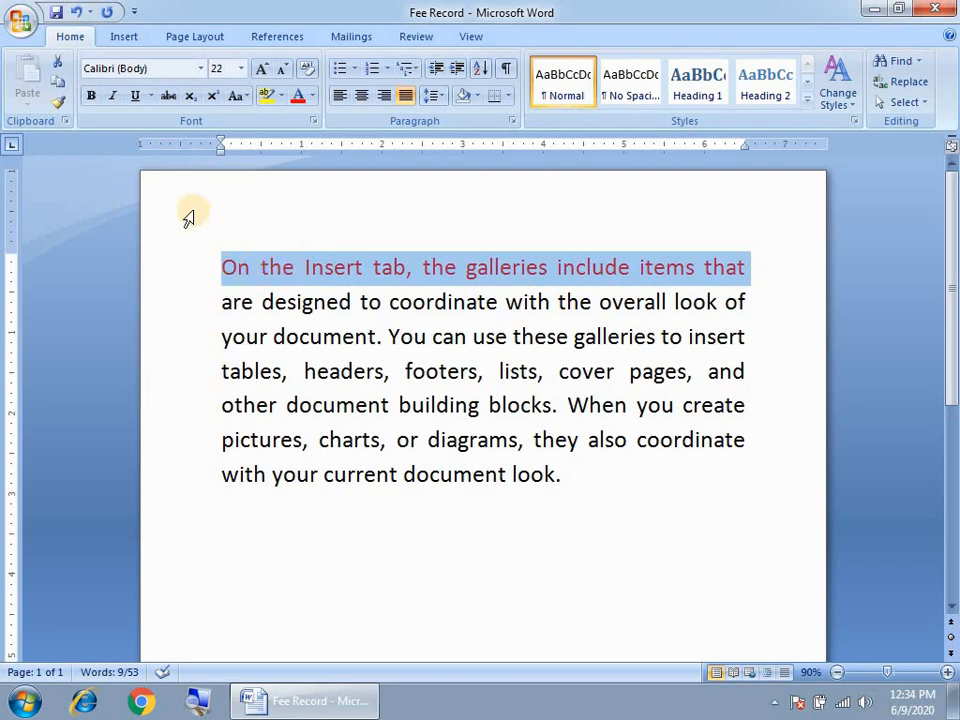
click(61, 86)
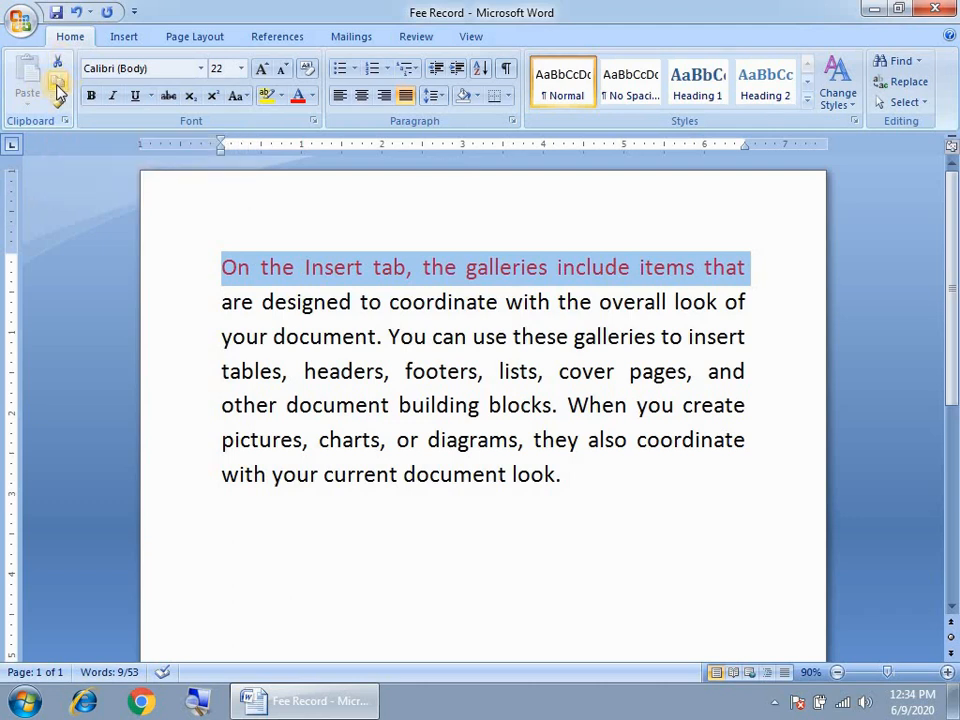
click(59, 88)
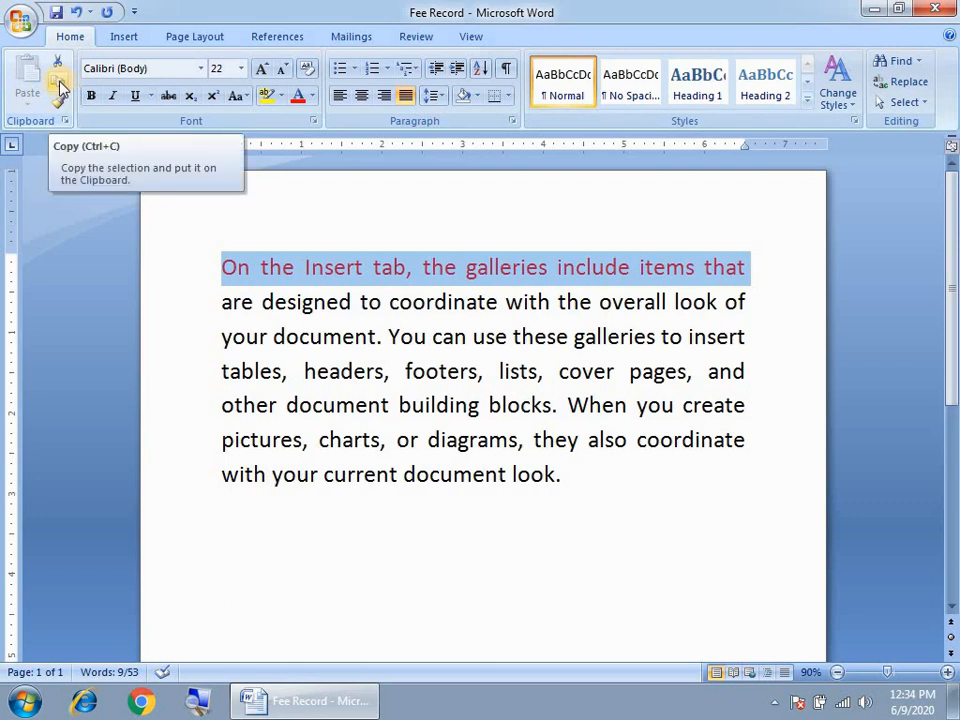
click(59, 88)
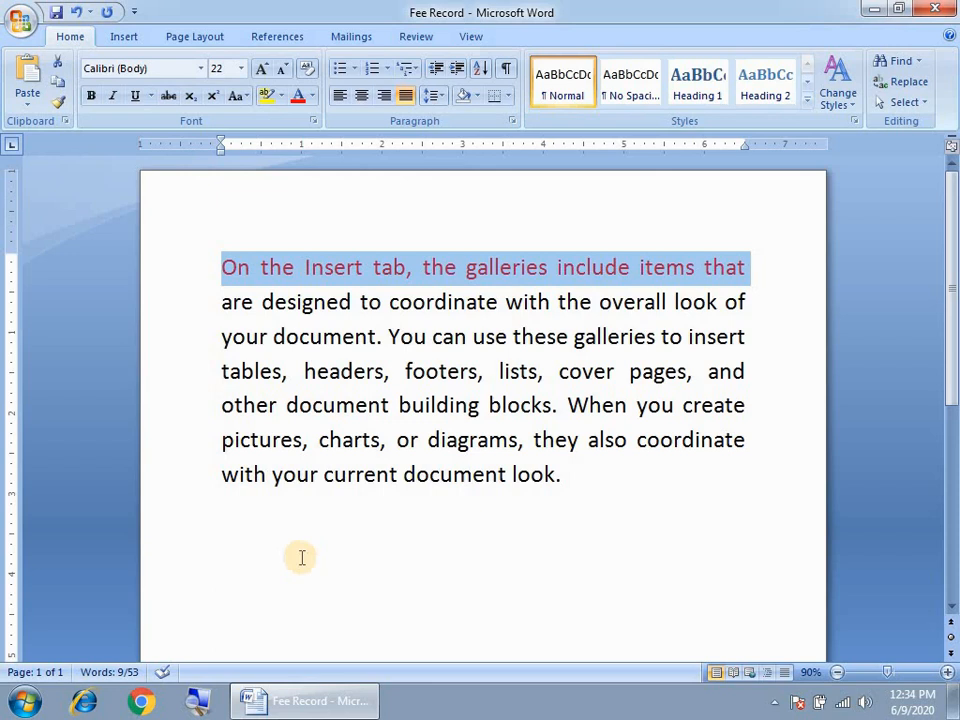
- Start a new empty line beneath the paragraph
click(553, 503)
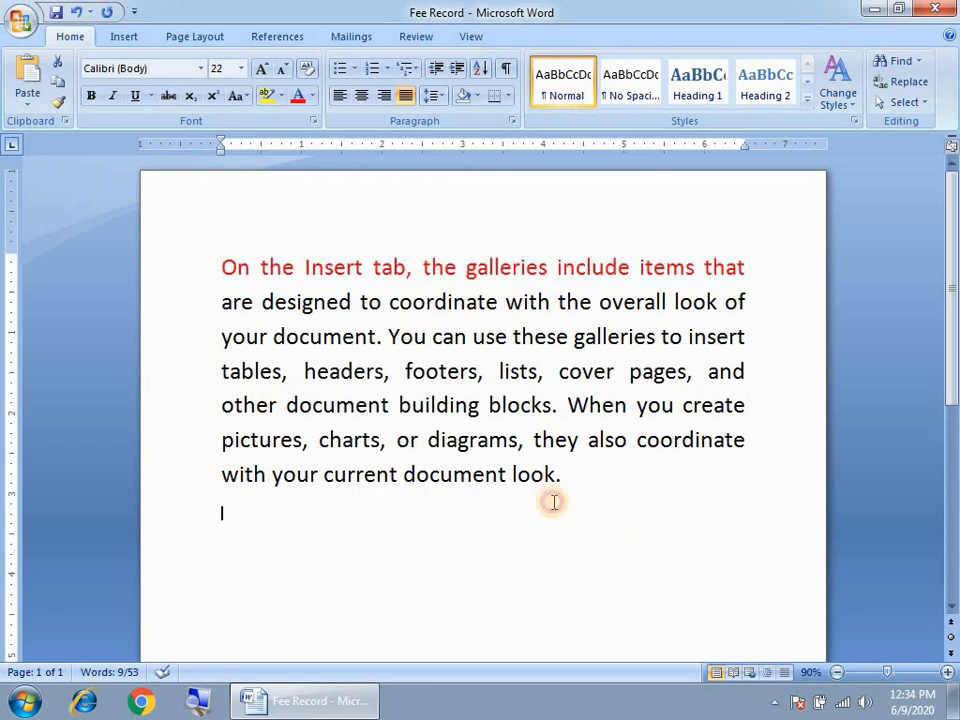
click(636, 405)
click(752, 270)
click(445, 441)
click(589, 491)
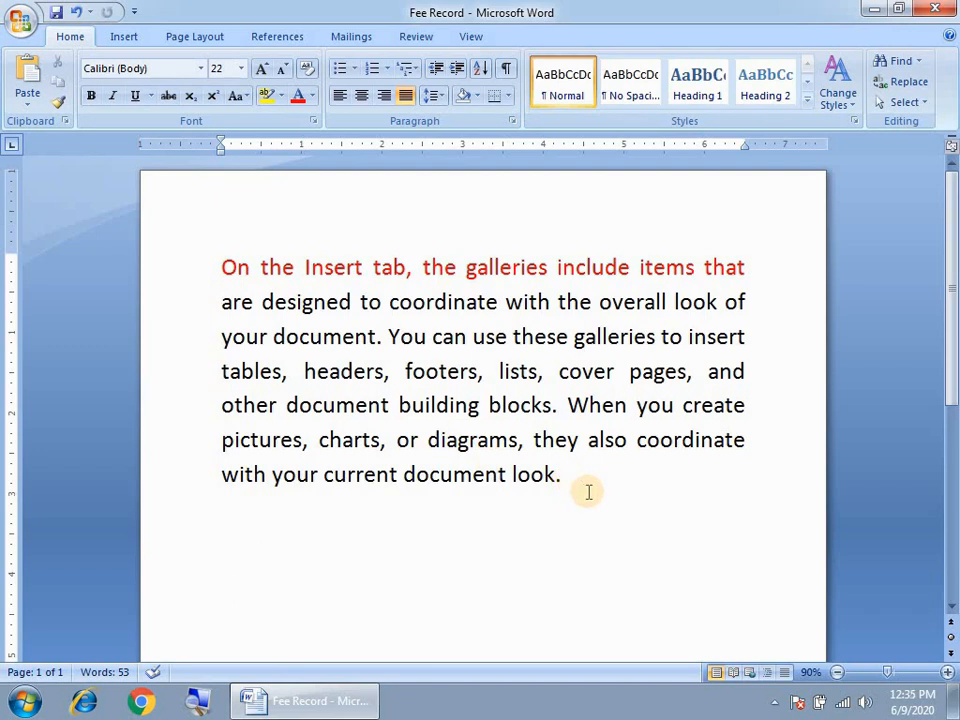
click(245, 524)
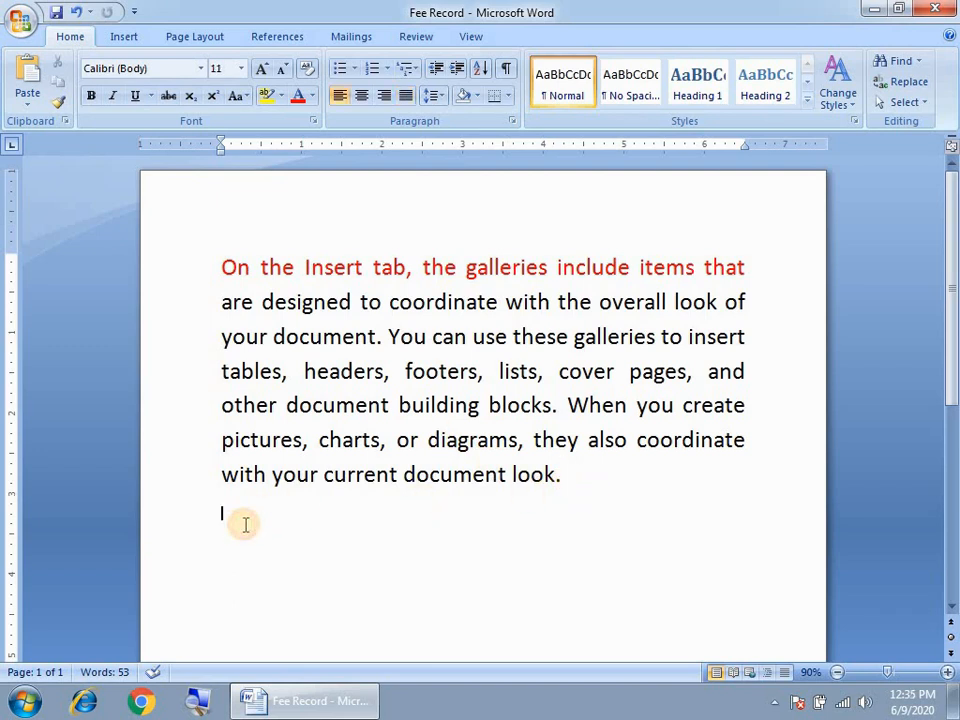
click(576, 489)
click(249, 528)
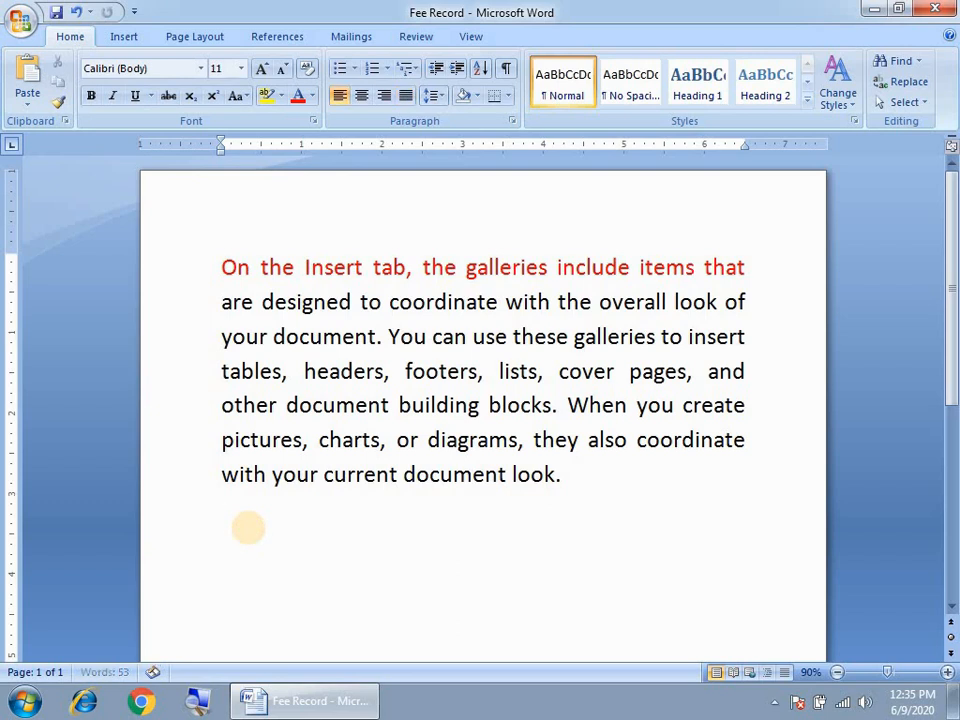
key(Return)
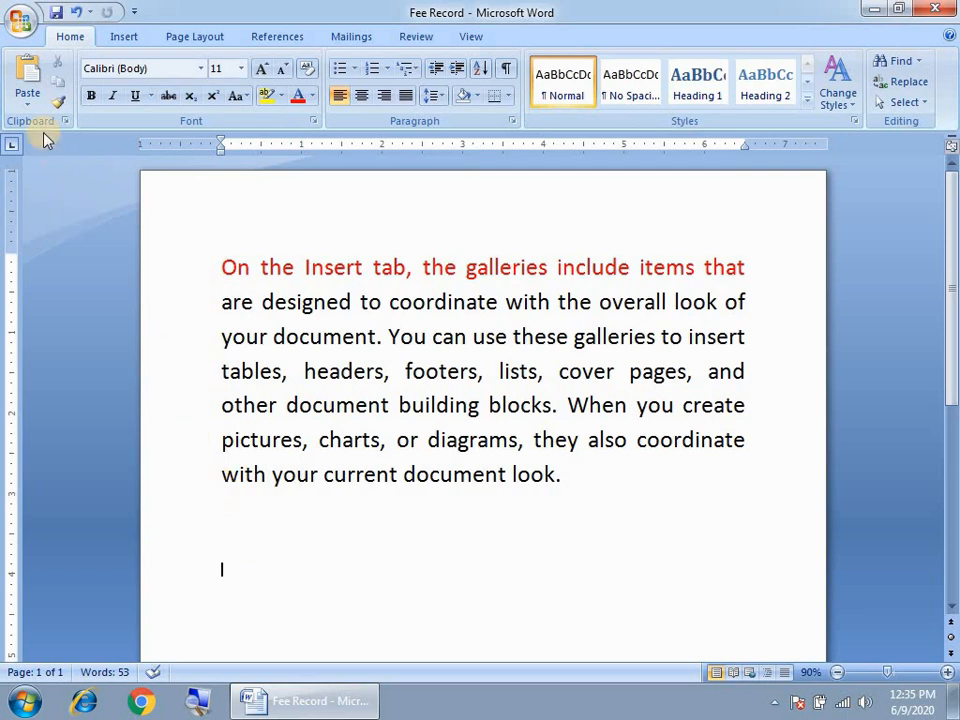
- Paste the copied red line repeatedly, stacking eight copies below the paragraph
click(31, 85)
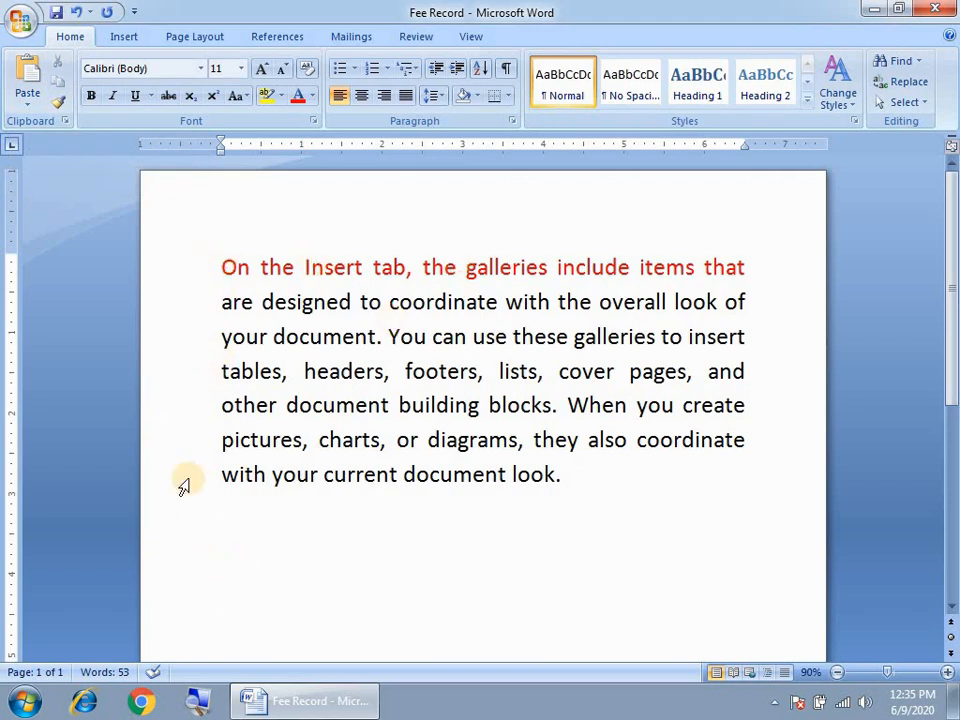
click(27, 80)
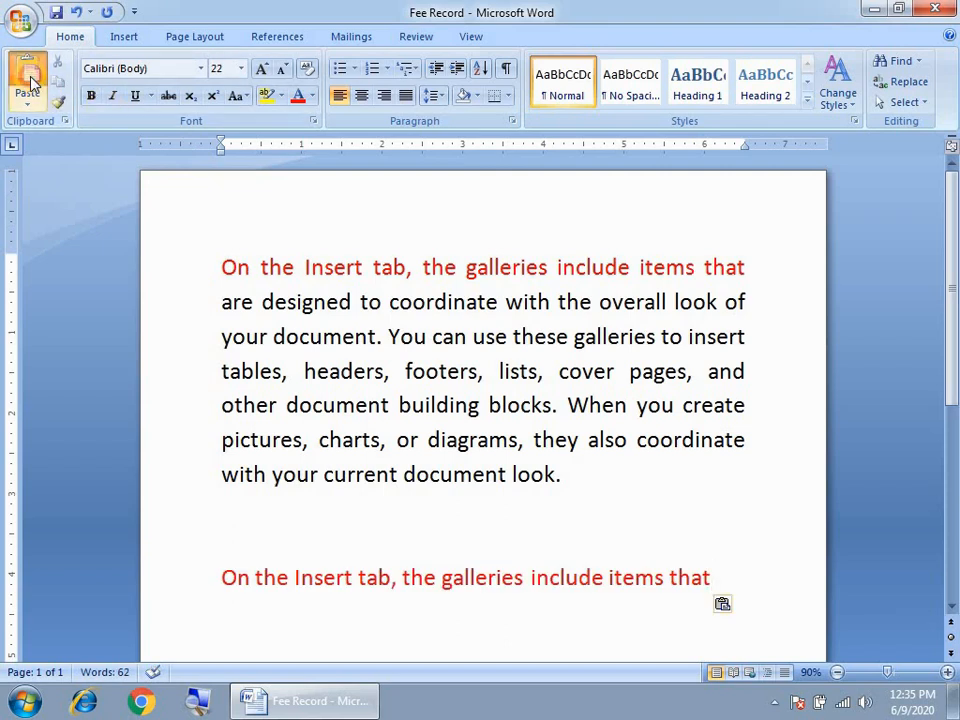
click(31, 84)
click(31, 84)
click(31, 84)
click(32, 84)
click(31, 84)
click(31, 84)
click(31, 84)
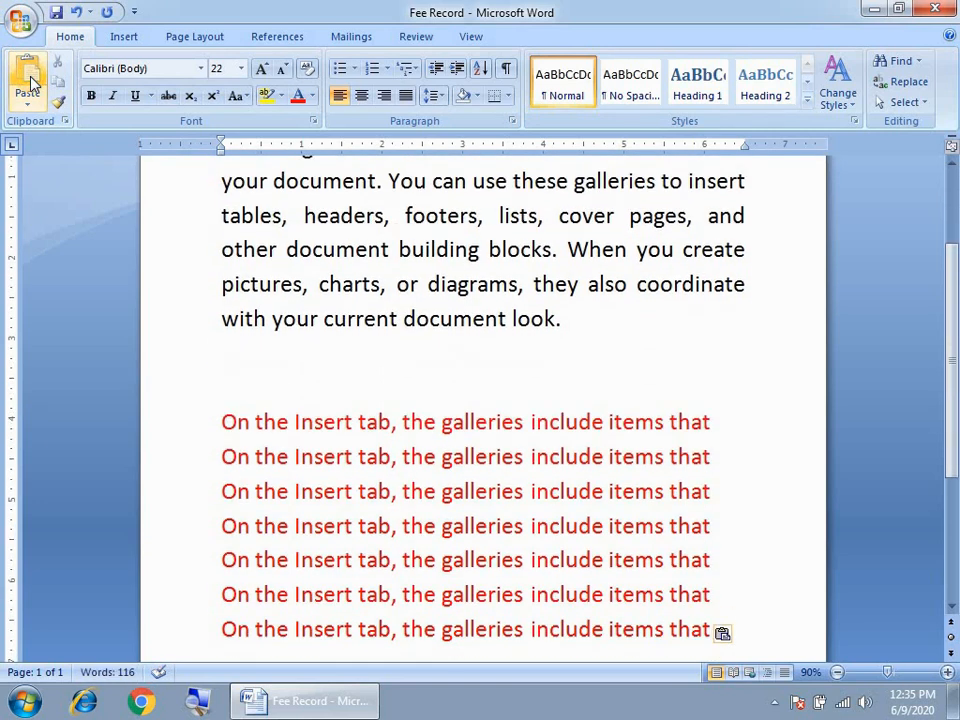
click(31, 84)
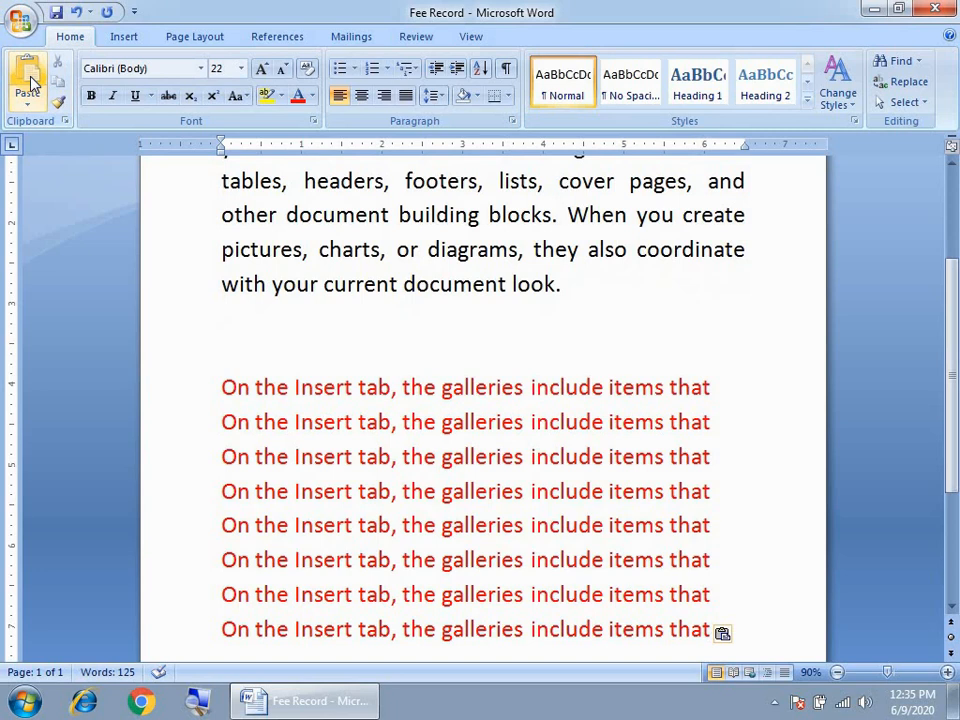
scroll(259, 383, up, 5)
scroll(261, 383, down, 1)
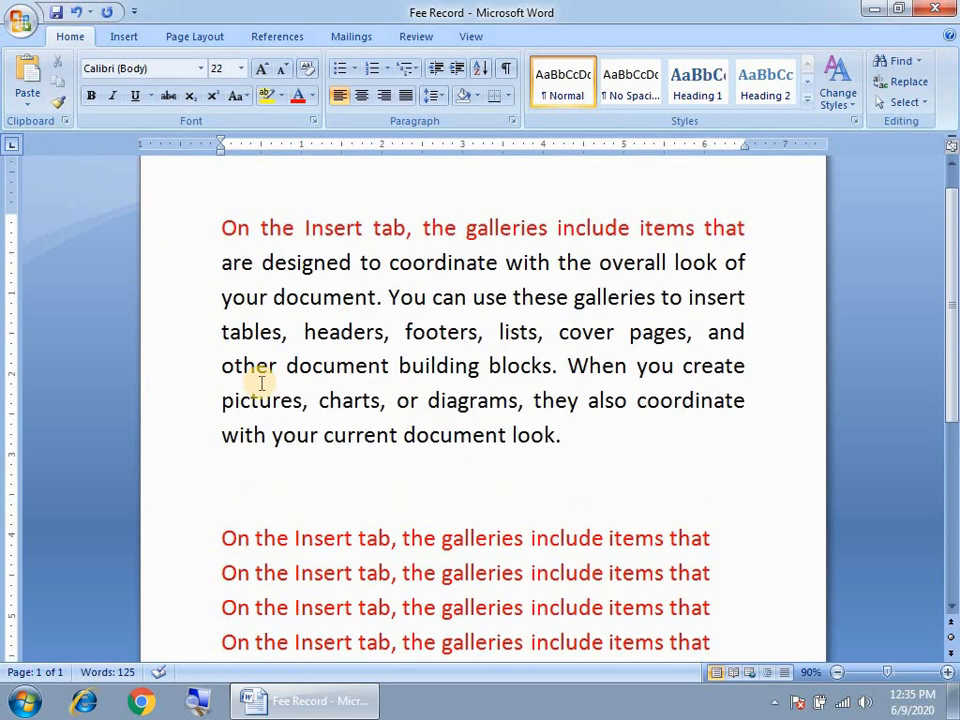
- Color the second line, 'are designed to coordinate with the overall look of', dark blue and reselect it
drag(220, 262, 752, 263)
click(311, 95)
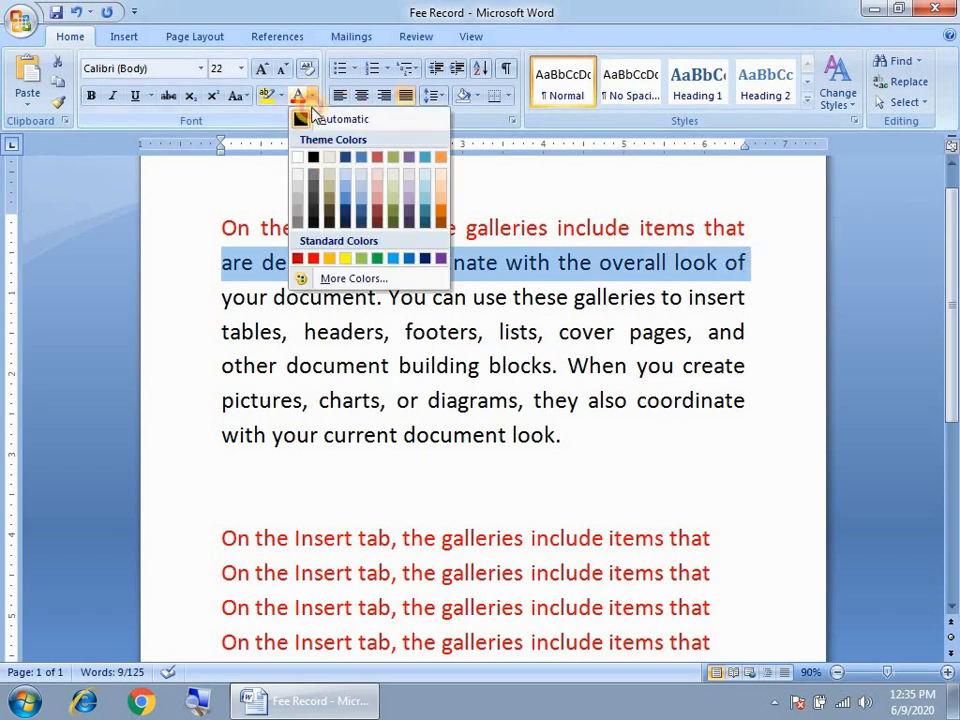
click(425, 258)
click(415, 376)
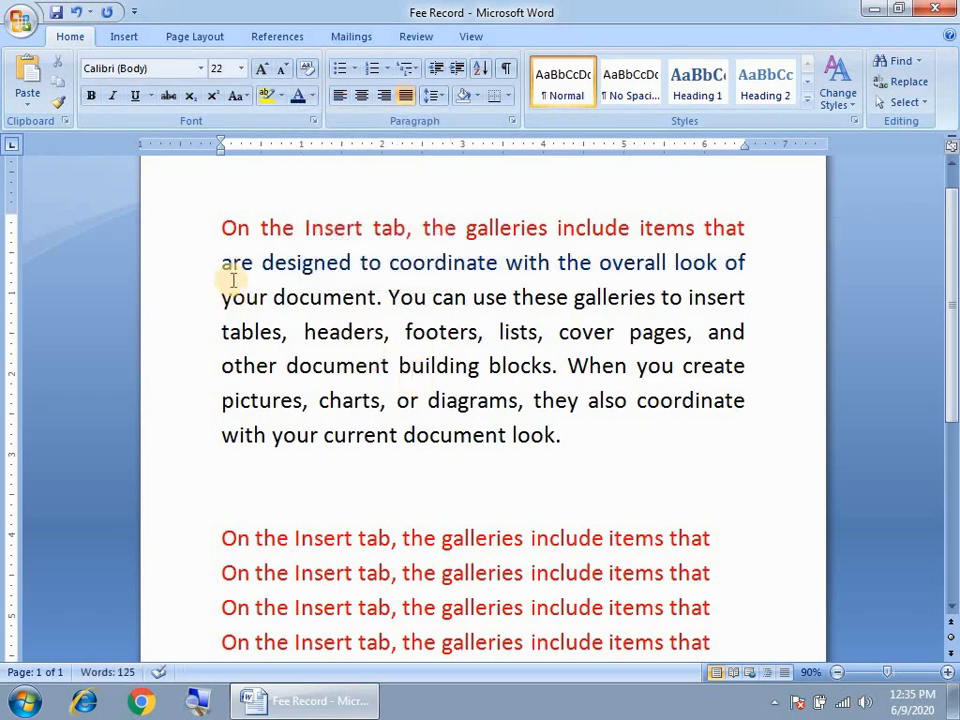
drag(221, 262, 740, 261)
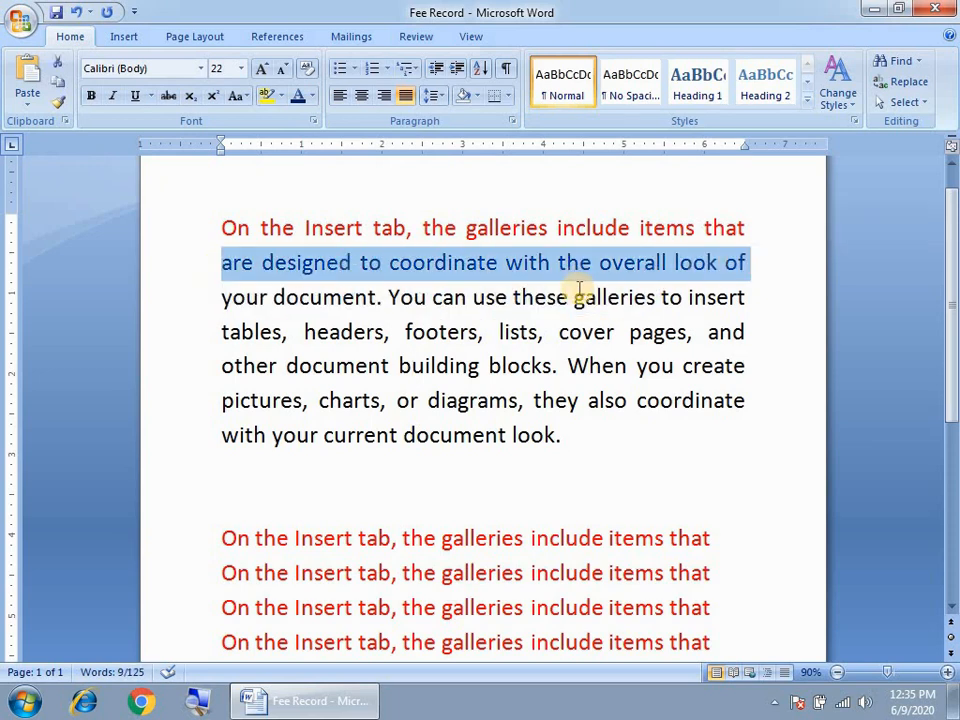
click(382, 262)
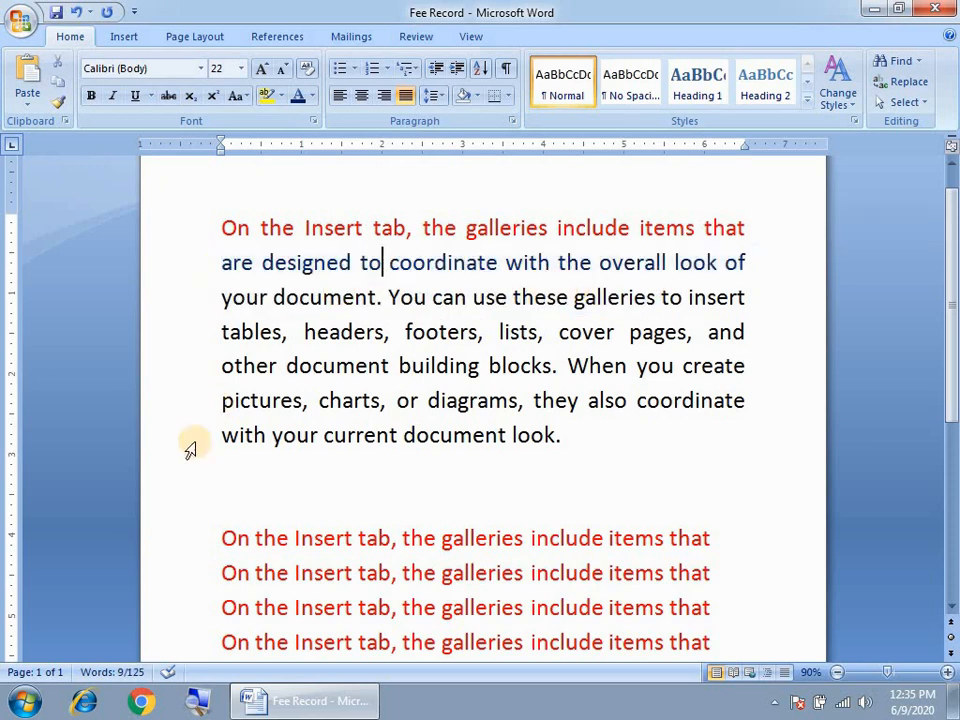
click(227, 465)
drag(222, 263, 748, 263)
click(242, 467)
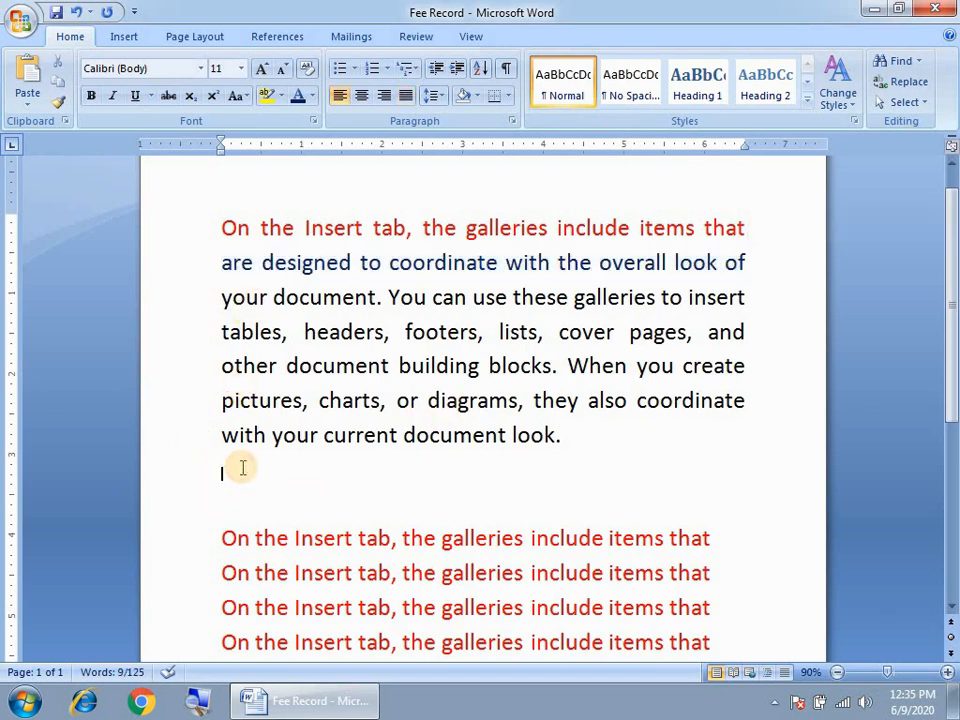
drag(242, 258, 742, 264)
key(ctrl+c)
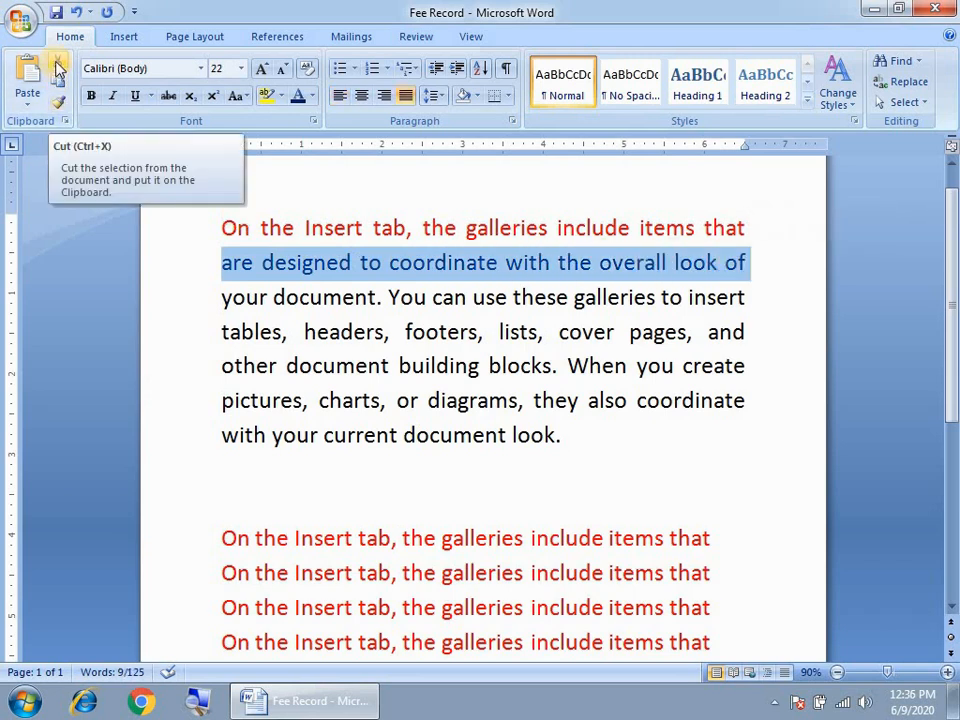
- Cut the blue line, paste it three times below the paragraph, then select the red first line
click(57, 68)
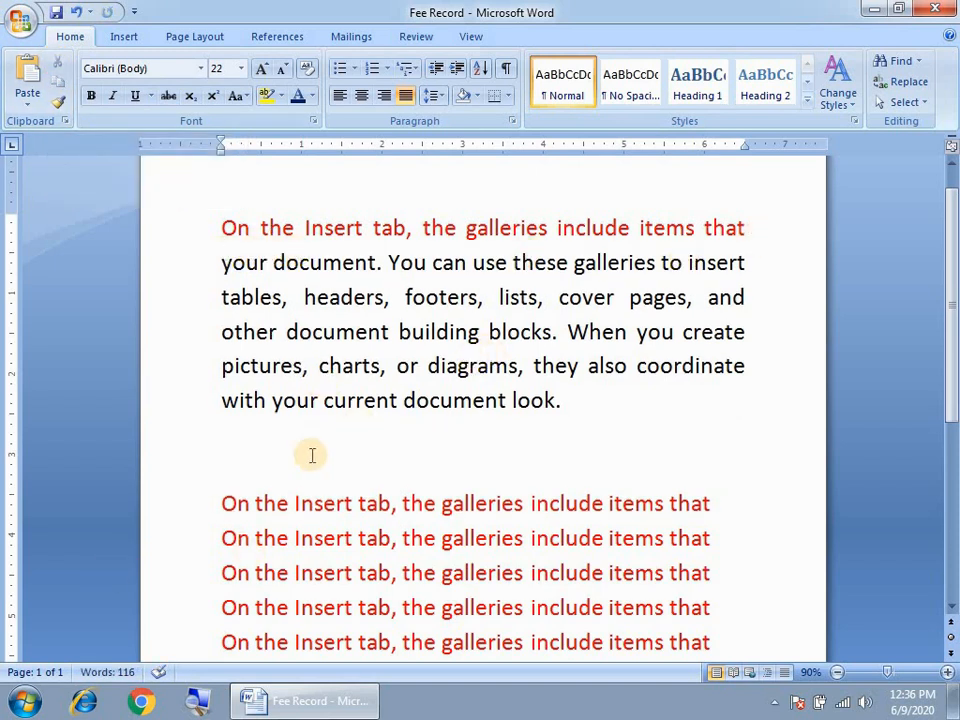
click(231, 441)
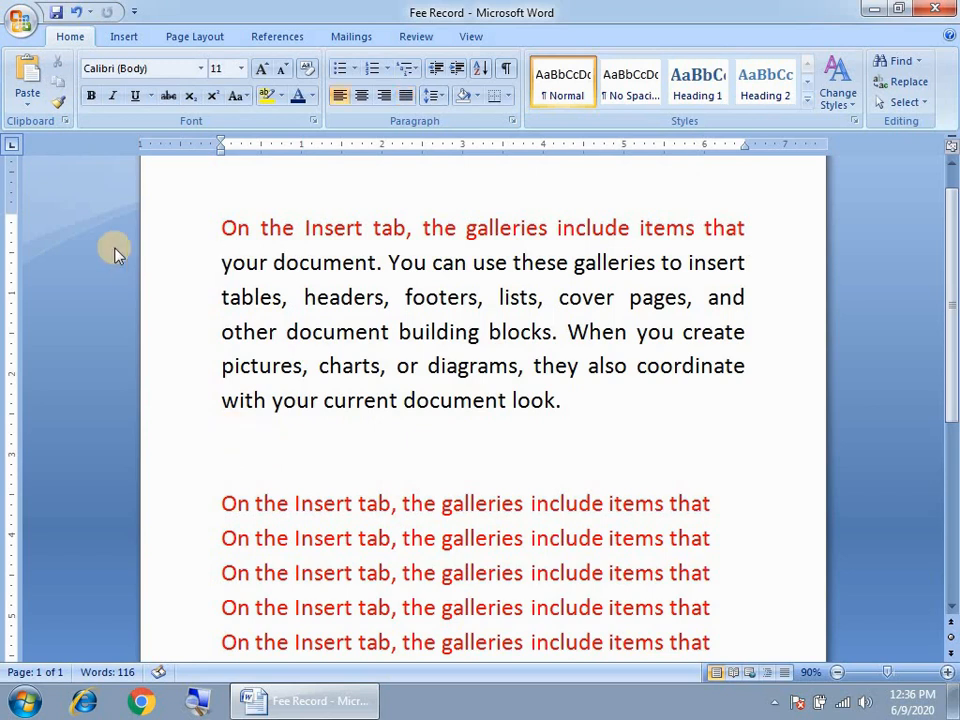
click(27, 82)
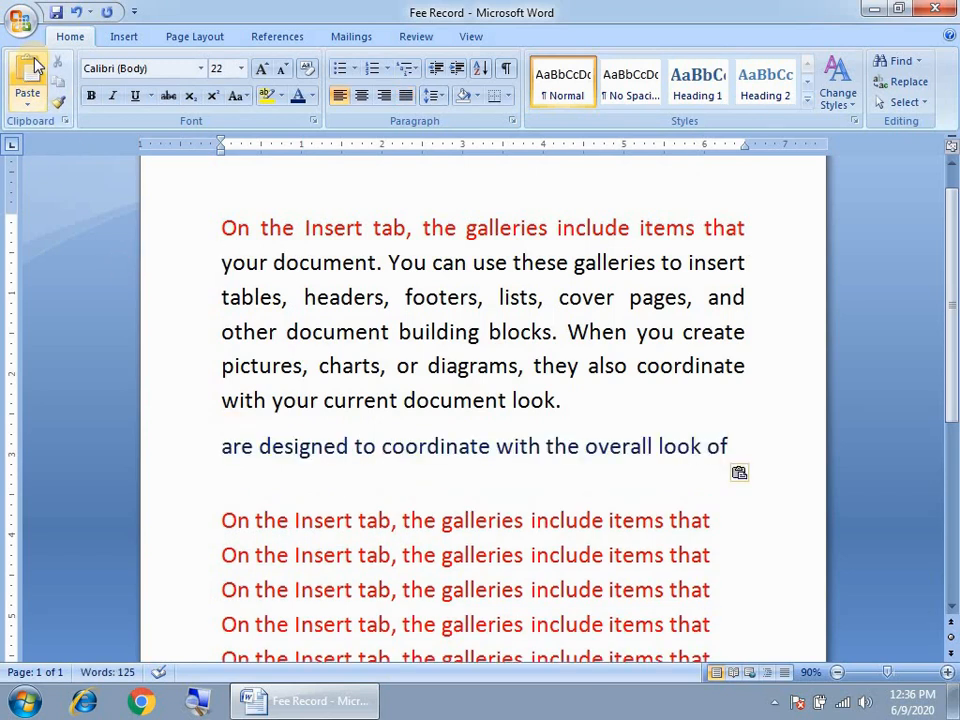
click(30, 75)
click(30, 75)
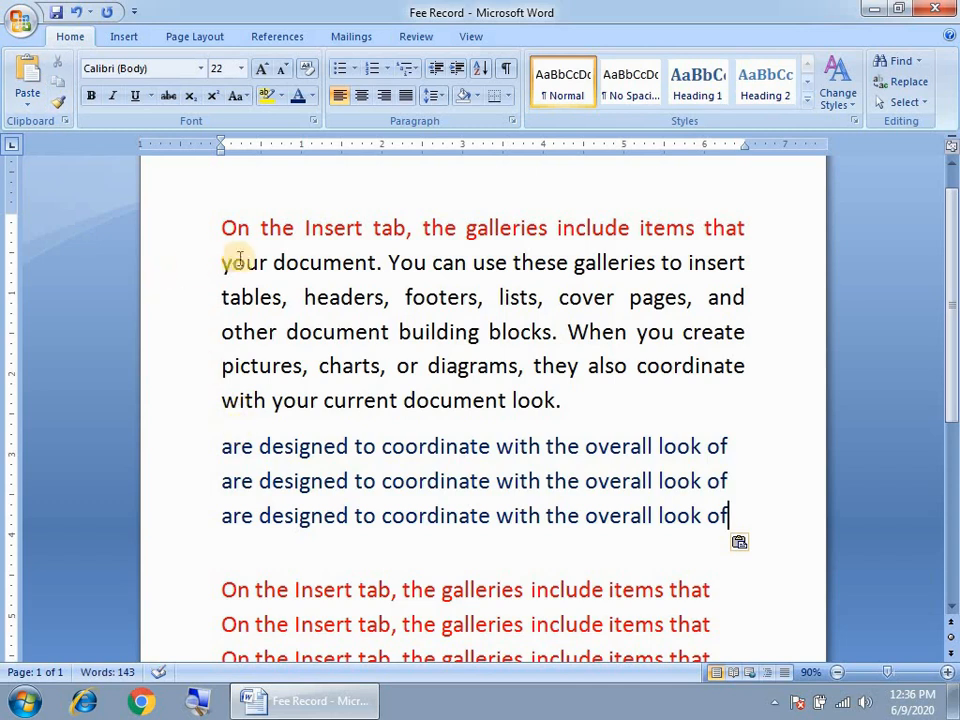
drag(212, 221, 745, 225)
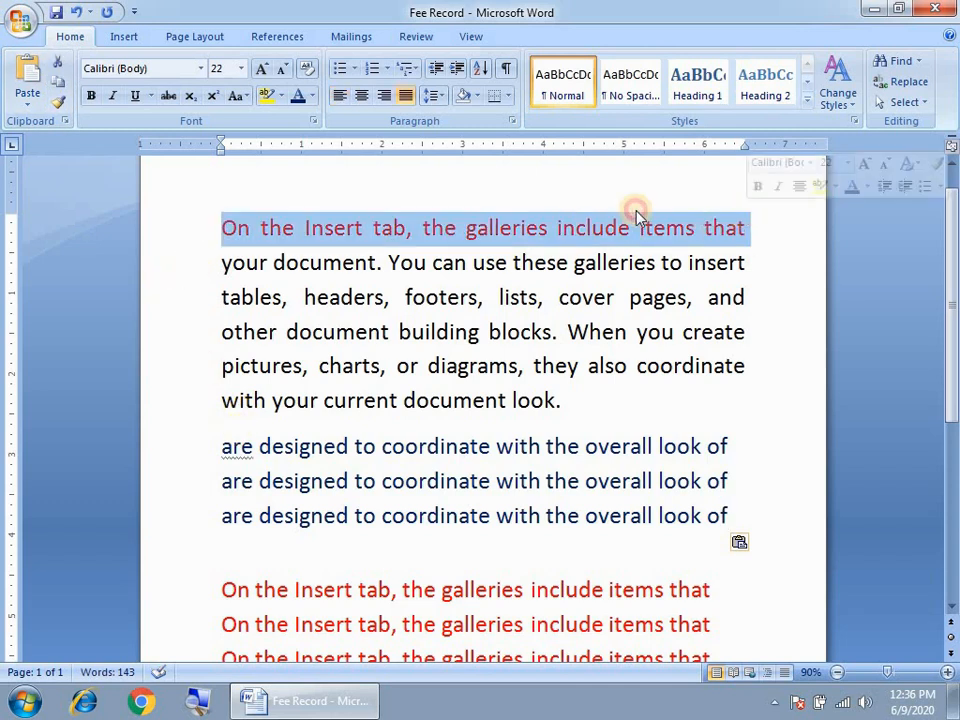
right_click(441, 226)
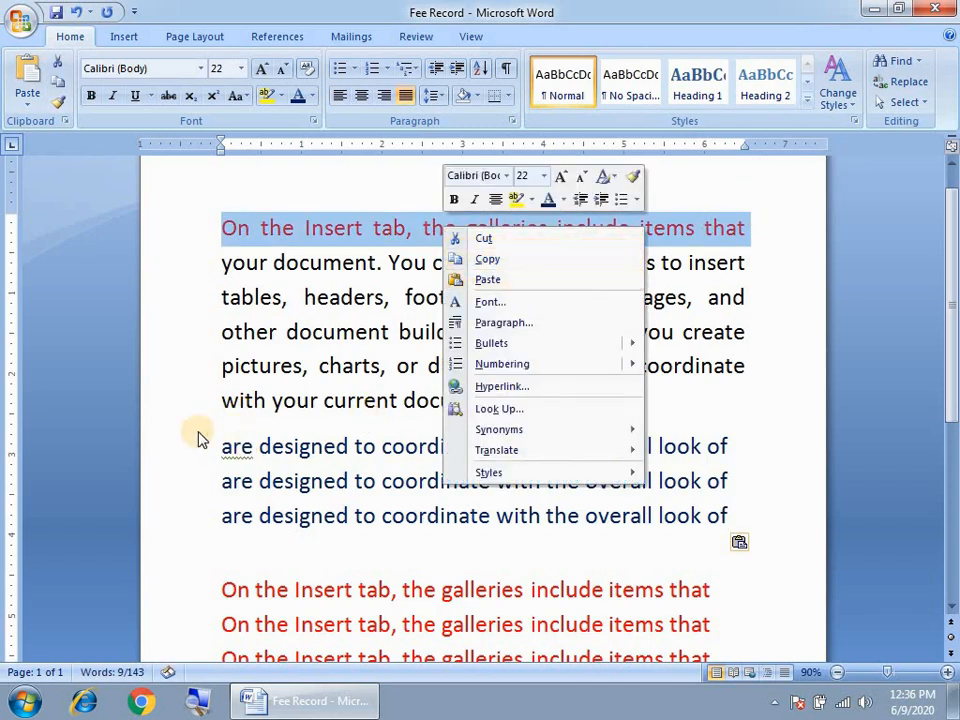
click(264, 220)
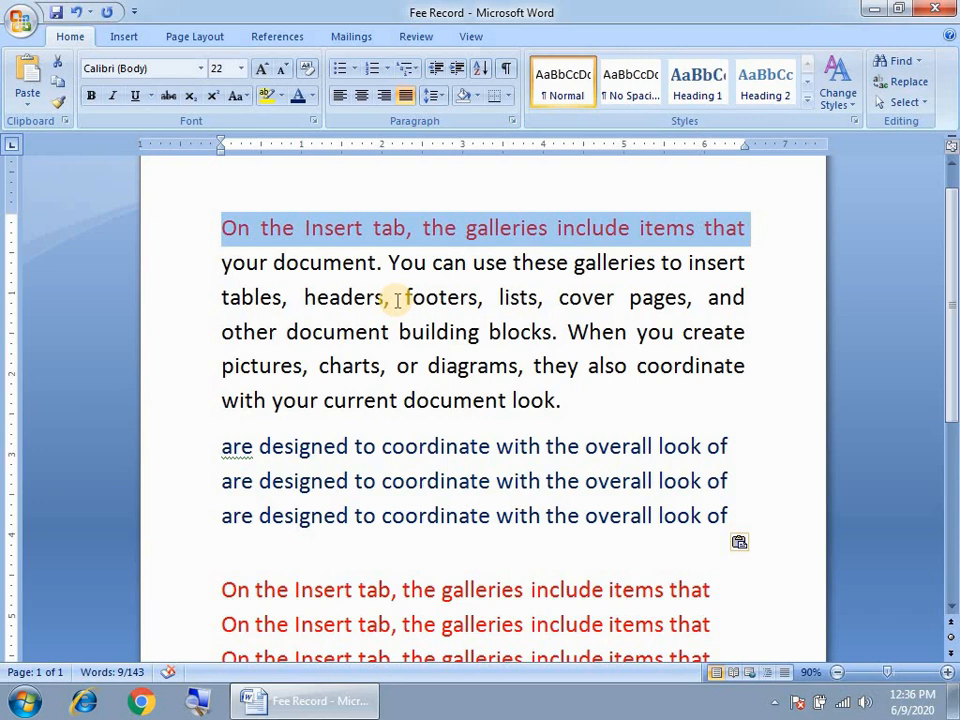
click(369, 332)
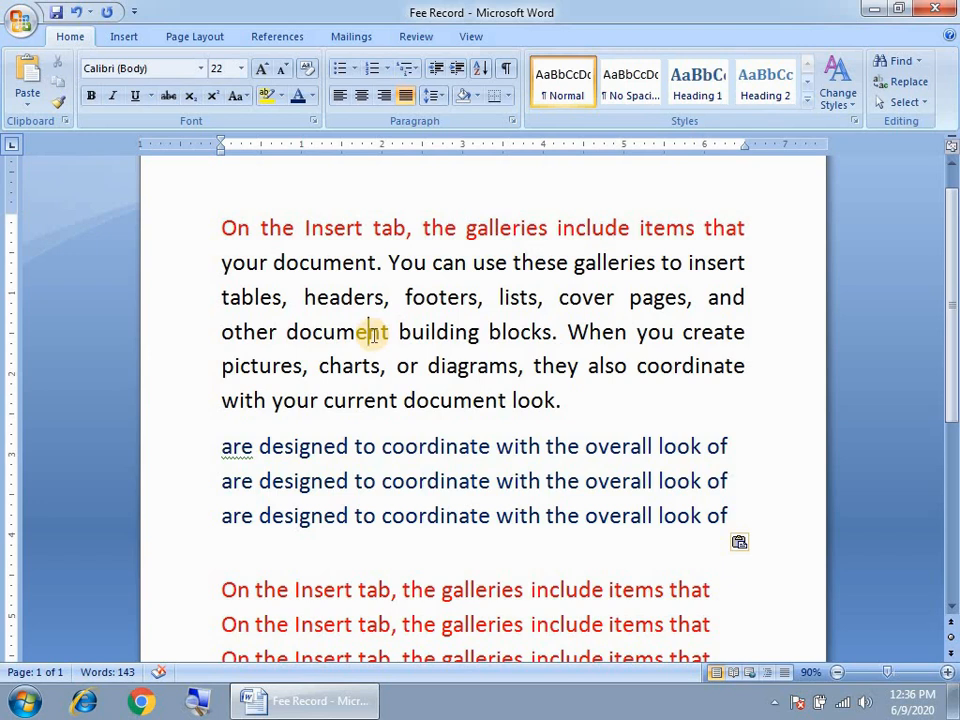
drag(222, 262, 731, 254)
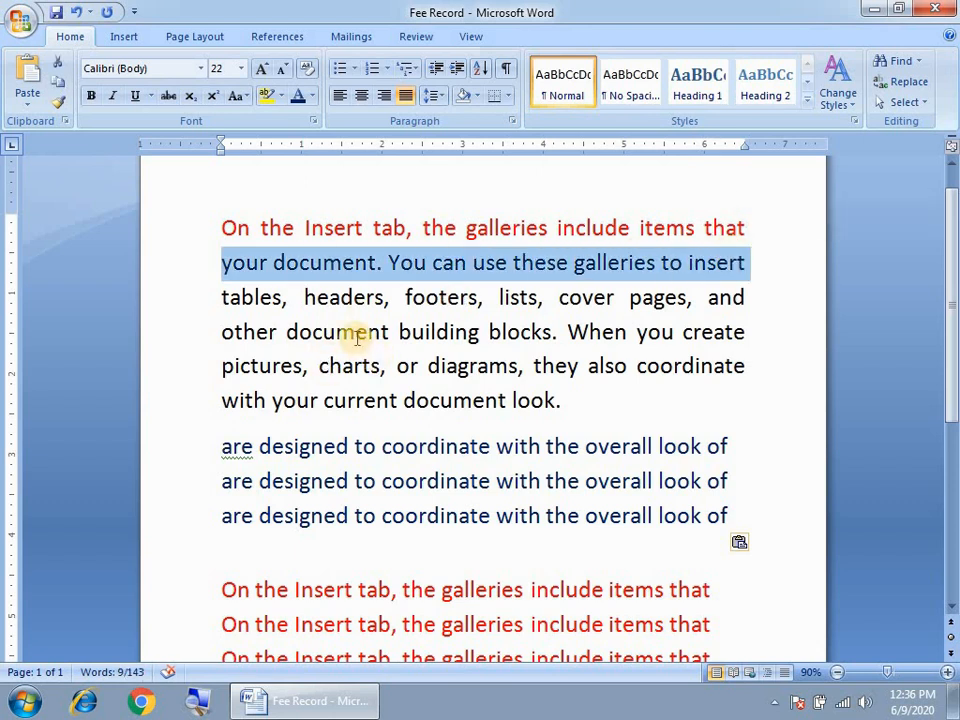
click(329, 298)
click(220, 262)
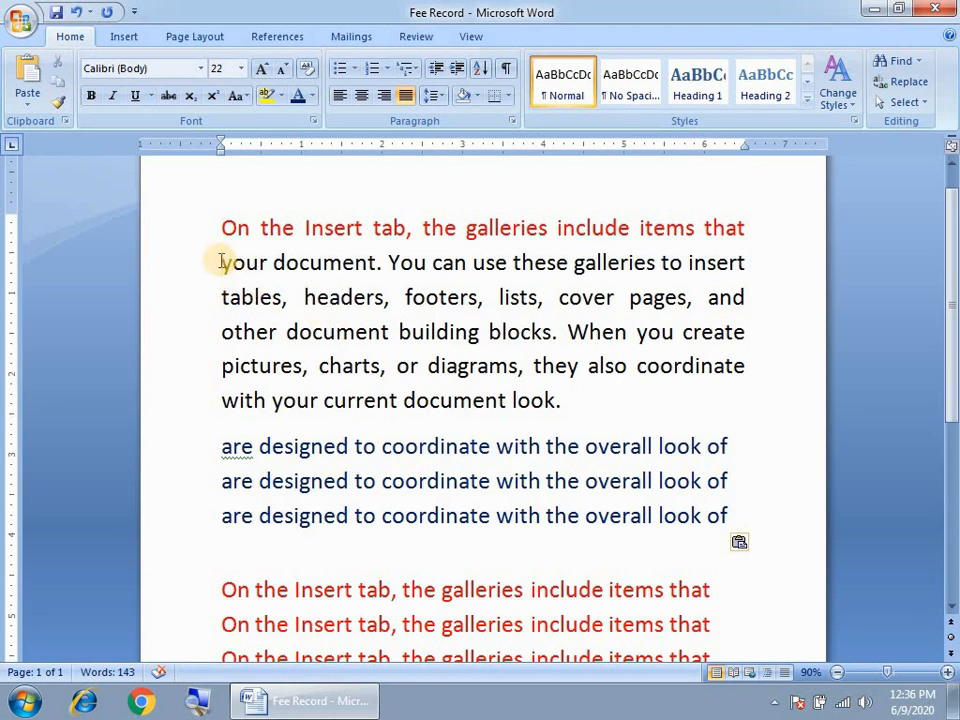
click(219, 260)
drag(219, 260, 745, 335)
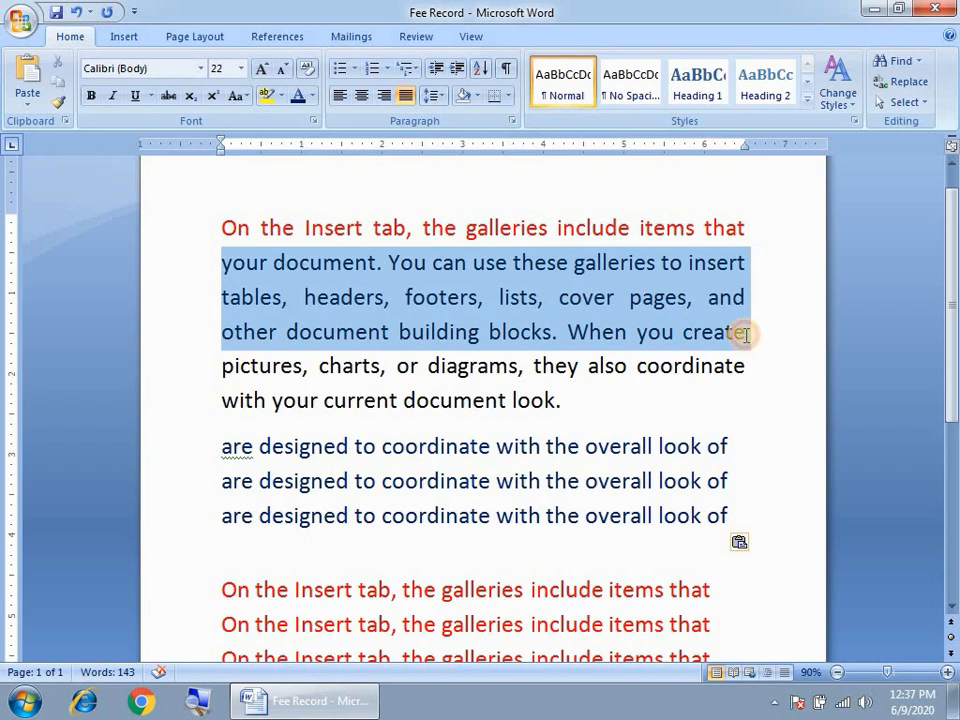
mouse_move(745, 334)
mouse_down()
mouse_move(735, 512)
mouse_move(724, 336)
mouse_move(743, 314)
mouse_up()
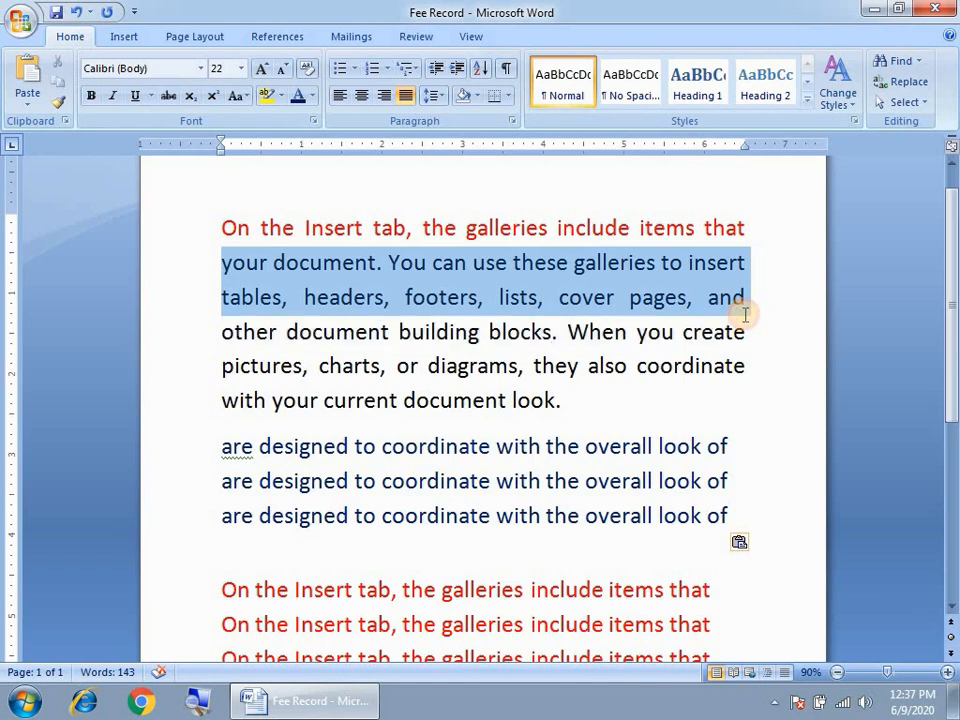
click(560, 400)
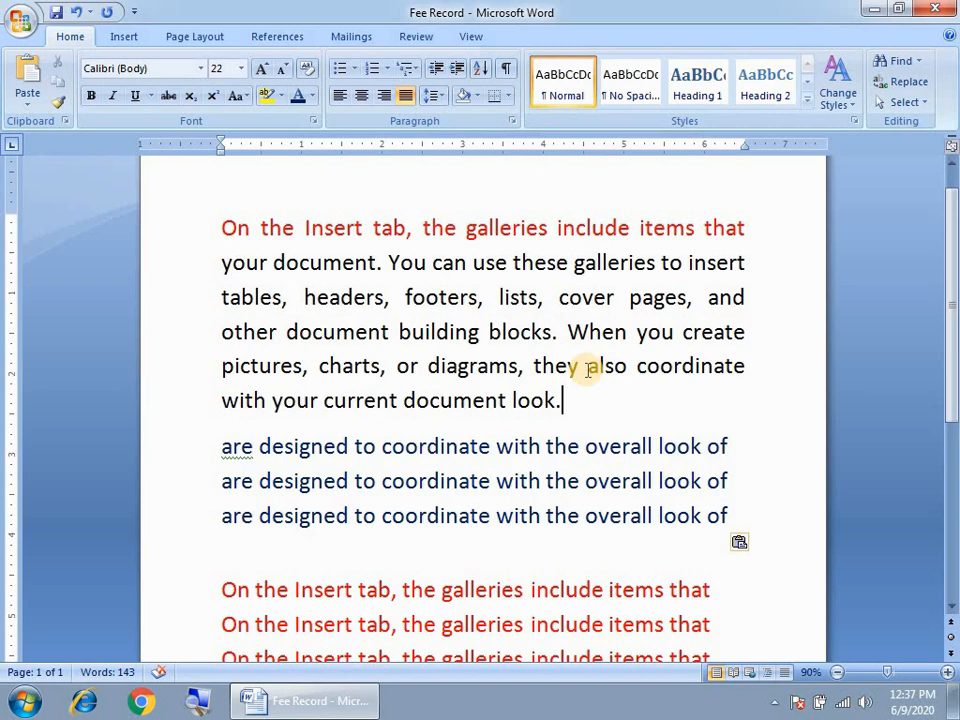